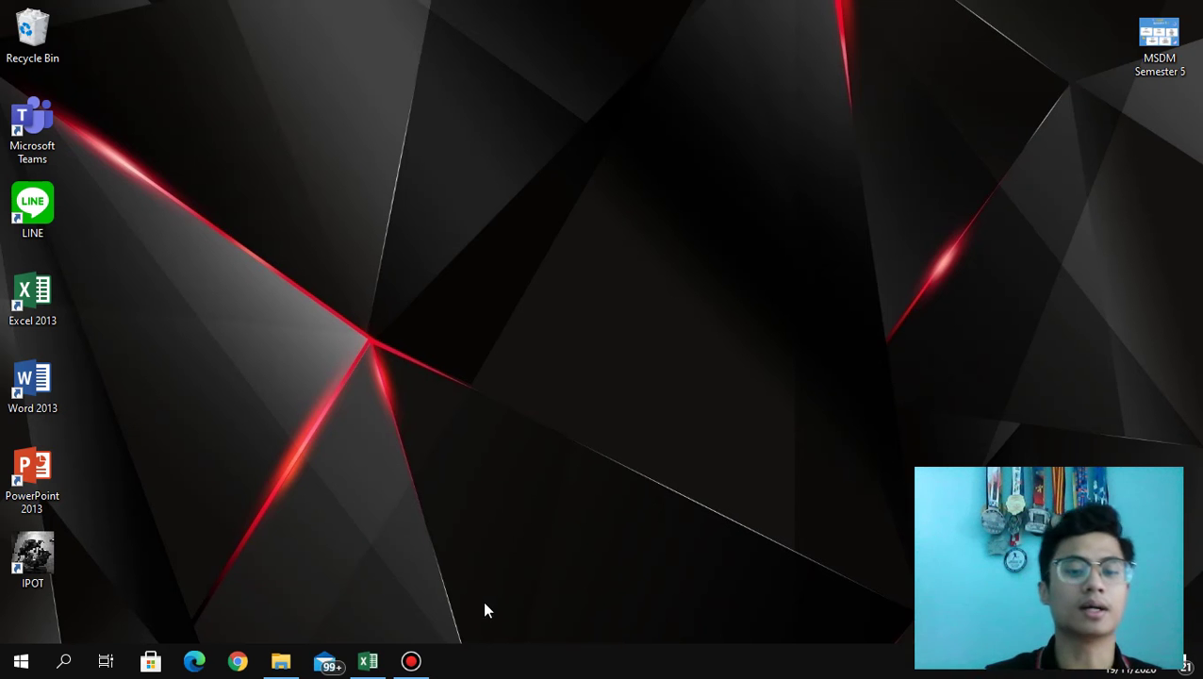
Switch to the open Book1 workbook with the blank payroll layout from the taskbar.
{"action": "left_click", "coordinate": [373, 666]}
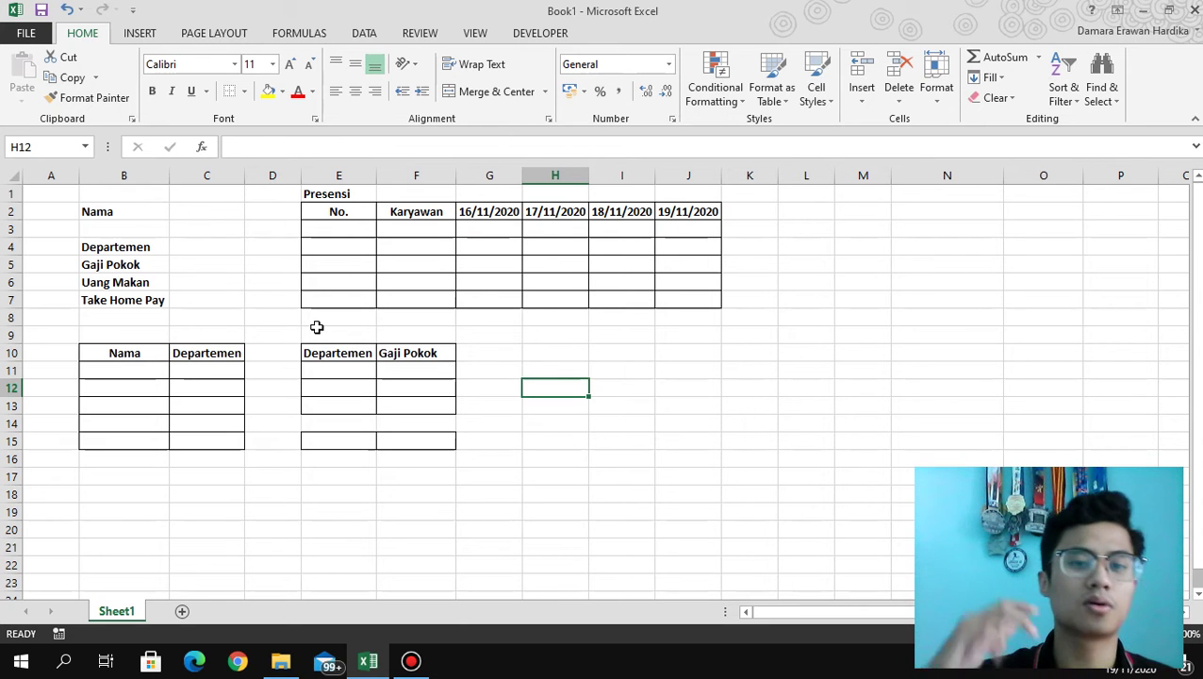
Enter the employee names Andy, Berl, Chintami, David and Elok under Nama.
{"action": "left_click", "coordinate": [145, 374]}
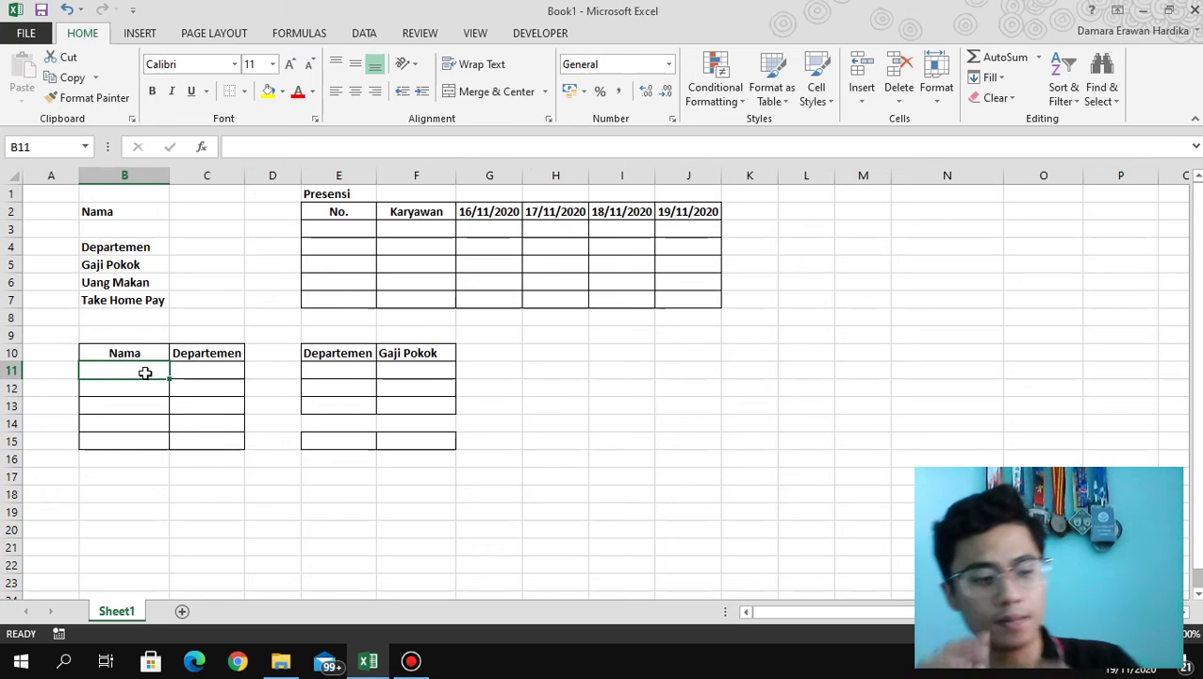
{"action": "double_click", "coordinate": [146, 373]}
{"action": "type", "text": "Andy"}
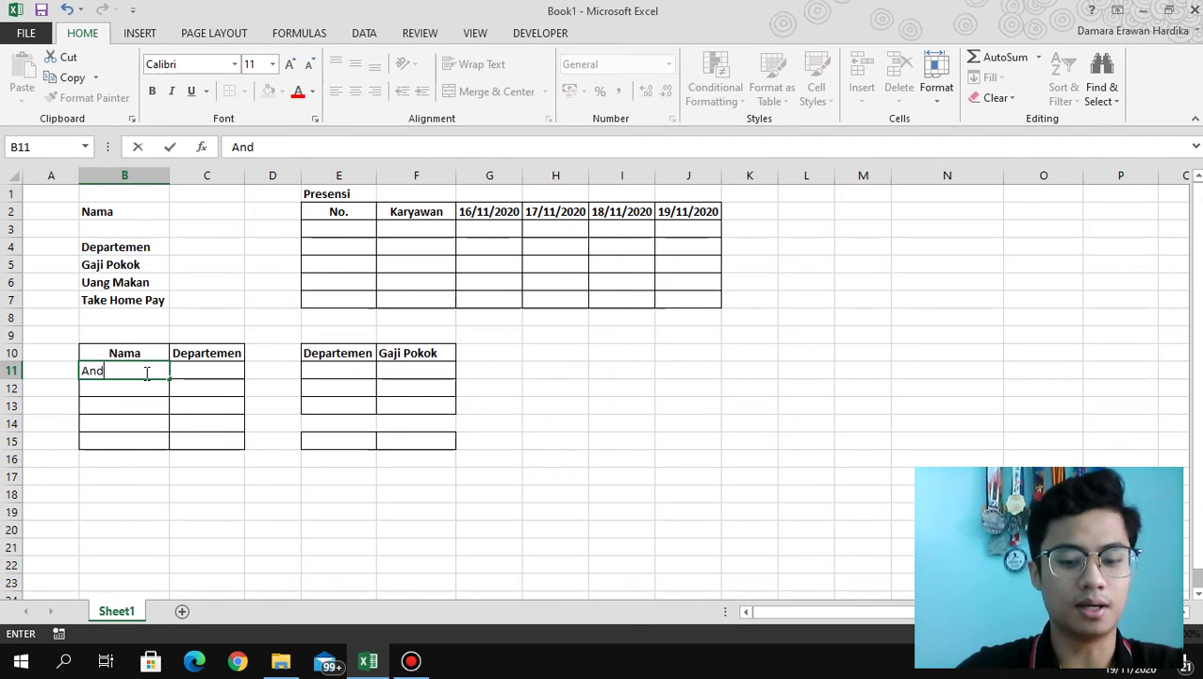
{"action": "key", "text": "Return"}
{"action": "type", "text": "Berli"}
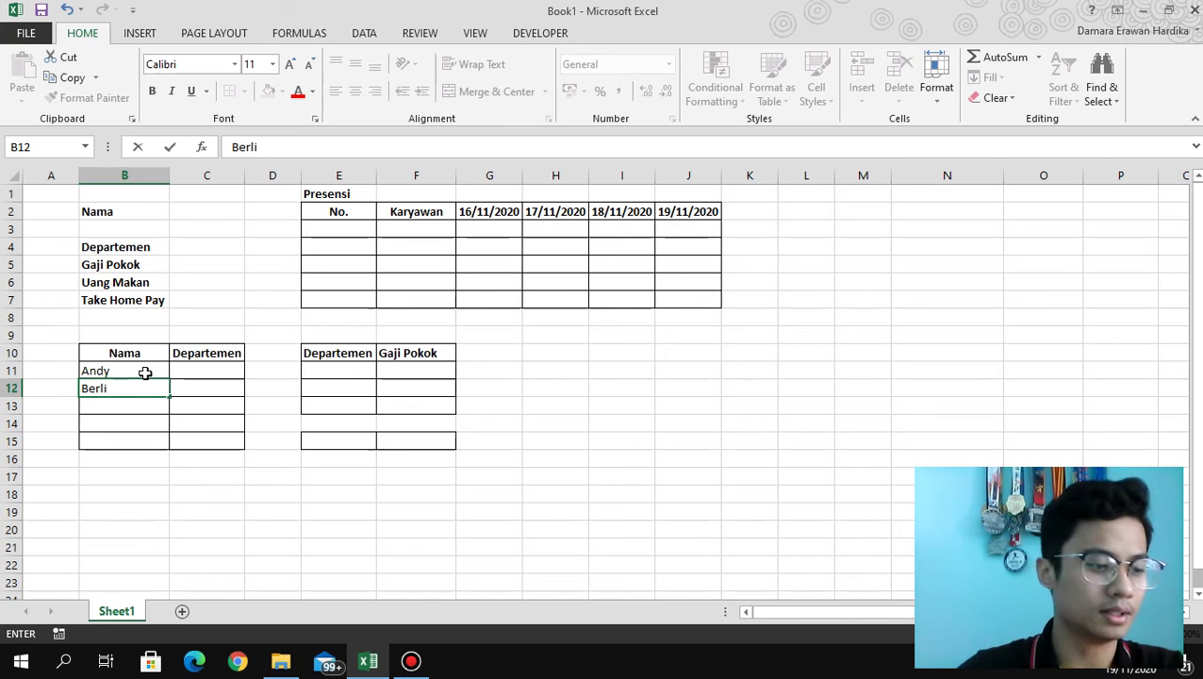
{"action": "key", "text": "Return"}
{"action": "type", "text": "Chintami"}
{"action": "key", "text": "Return"}
{"action": "type", "text": "David"}
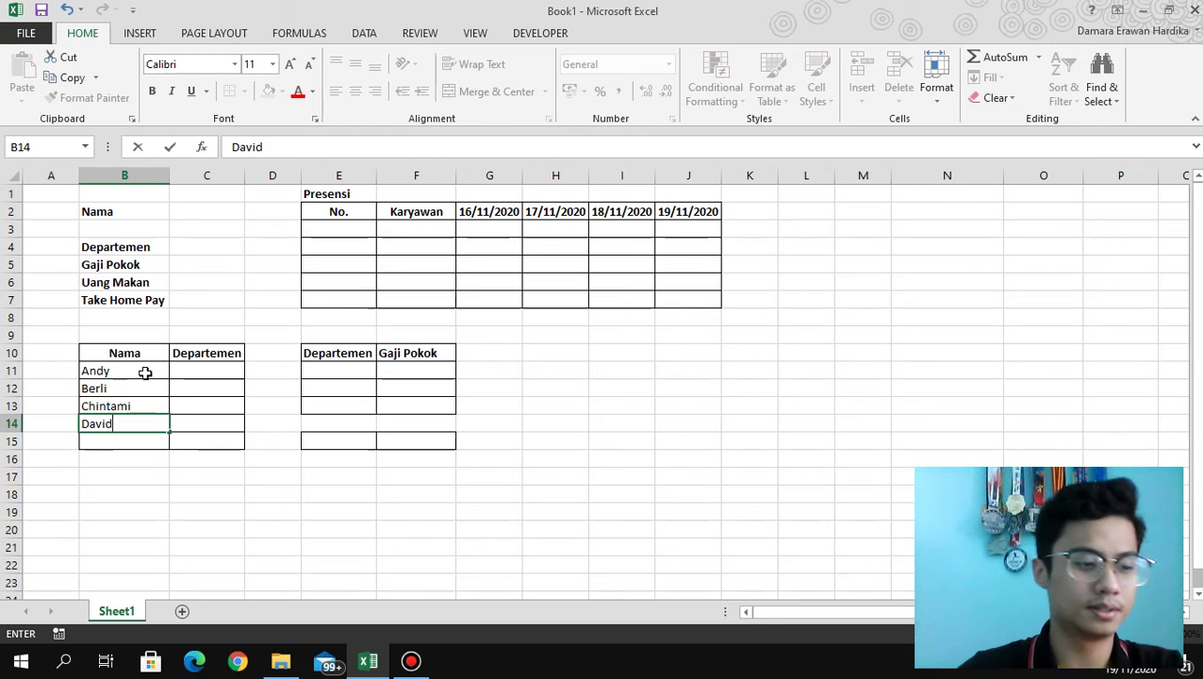
{"action": "key", "text": "Return"}
{"action": "type", "text": "Elok"}
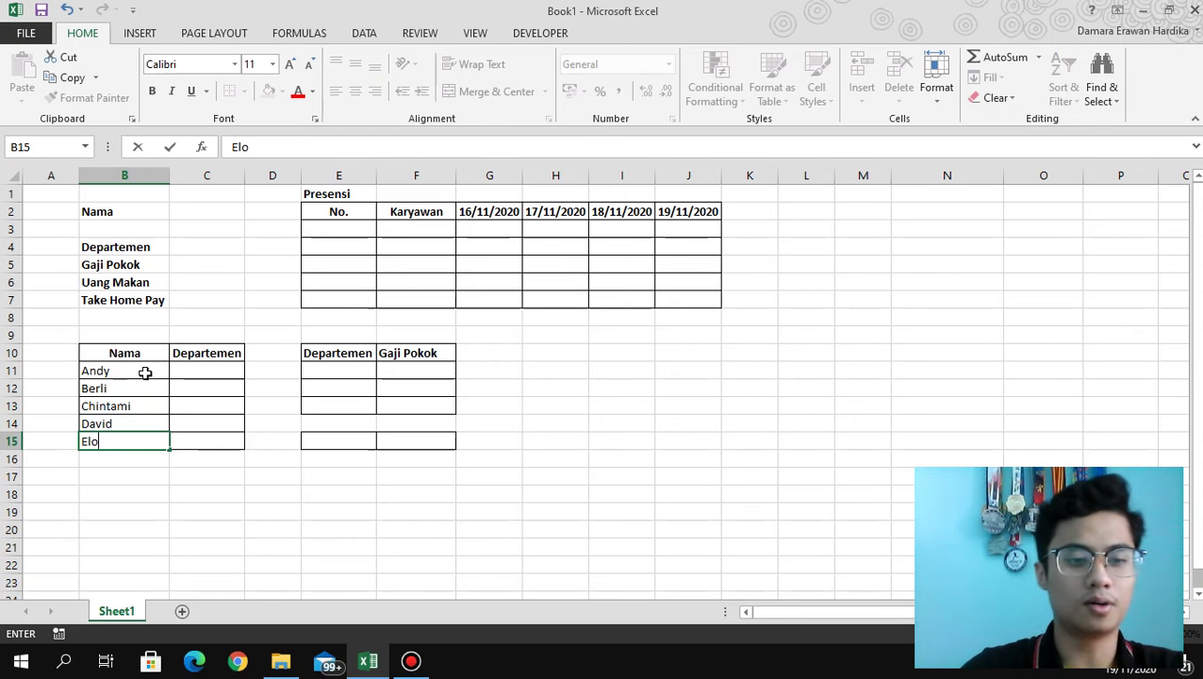
{"action": "key", "text": "Tab"}
Assign departments Marketing, Marketing, Finance, Produksi and Finance under Departemen.
{"action": "key", "text": "Up"}
{"action": "key", "text": "Up"}
{"action": "key", "text": "Up"}
{"action": "key", "text": "Up"}
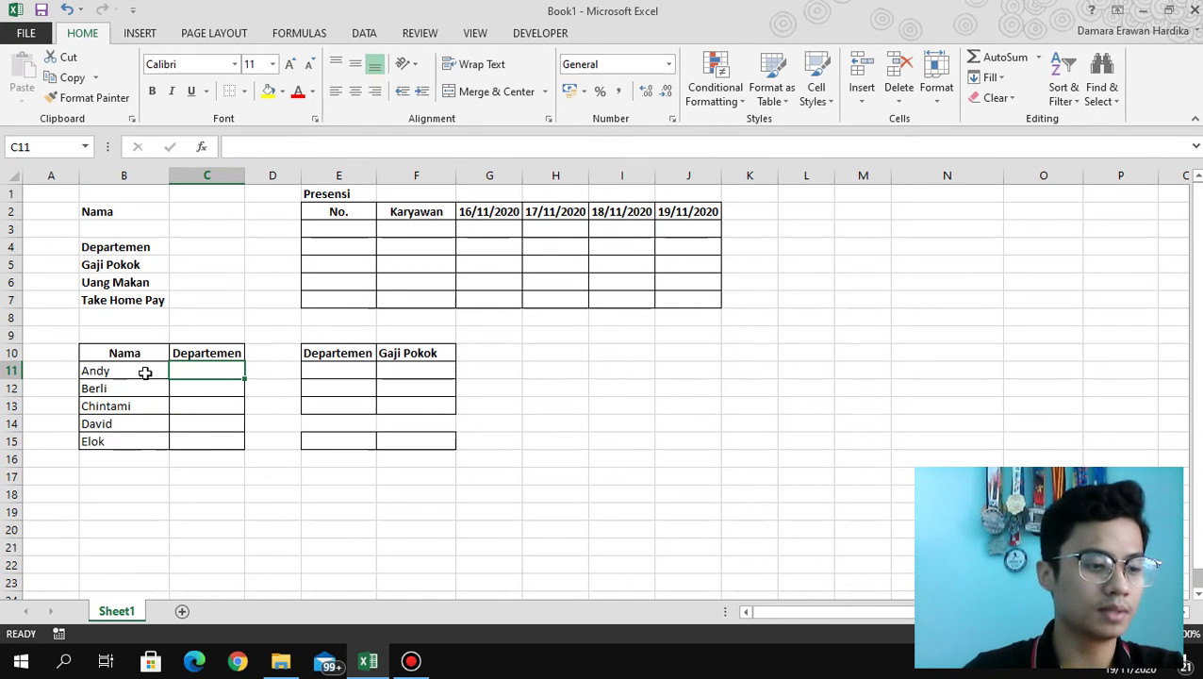
{"action": "type", "text": "Marketing"}
{"action": "key", "text": "Return"}
{"action": "type", "text": "M"}
{"action": "key", "text": "Return"}
{"action": "key", "text": "Return"}
{"action": "key", "text": "Up"}
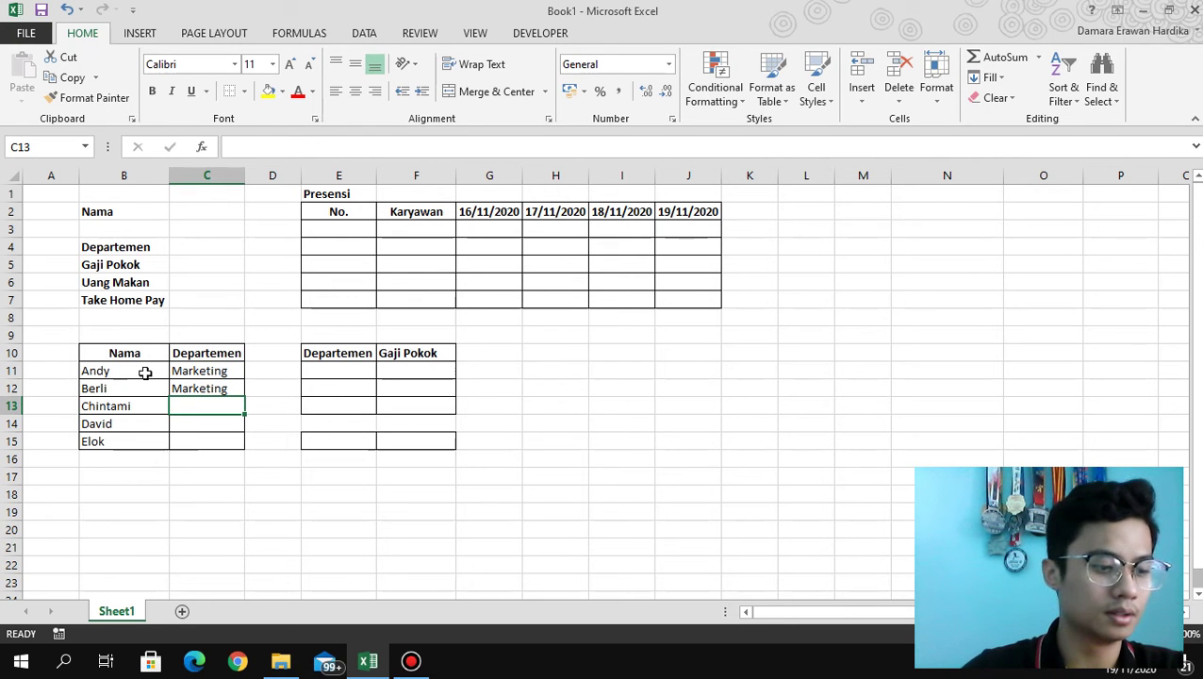
{"action": "type", "text": "Finance"}
{"action": "key", "text": "Return"}
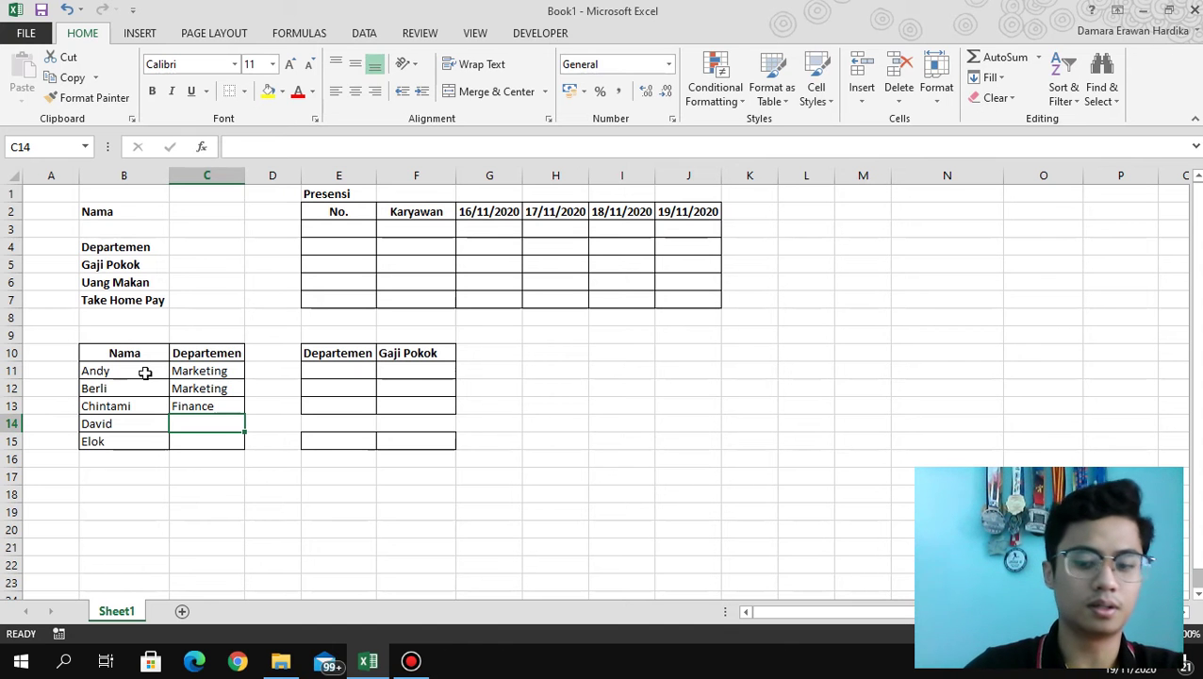
{"action": "type", "text": "Produks"}
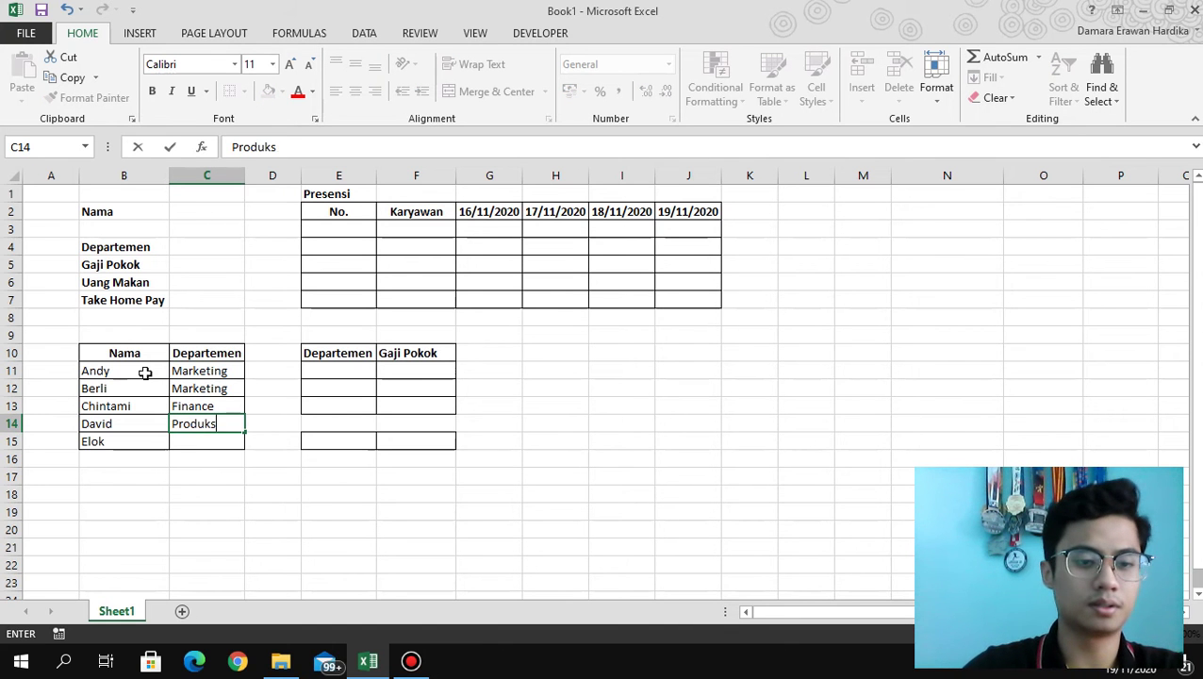
{"action": "type", "text": "i"}
{"action": "key", "text": "Return"}
{"action": "type", "text": "Finance"}
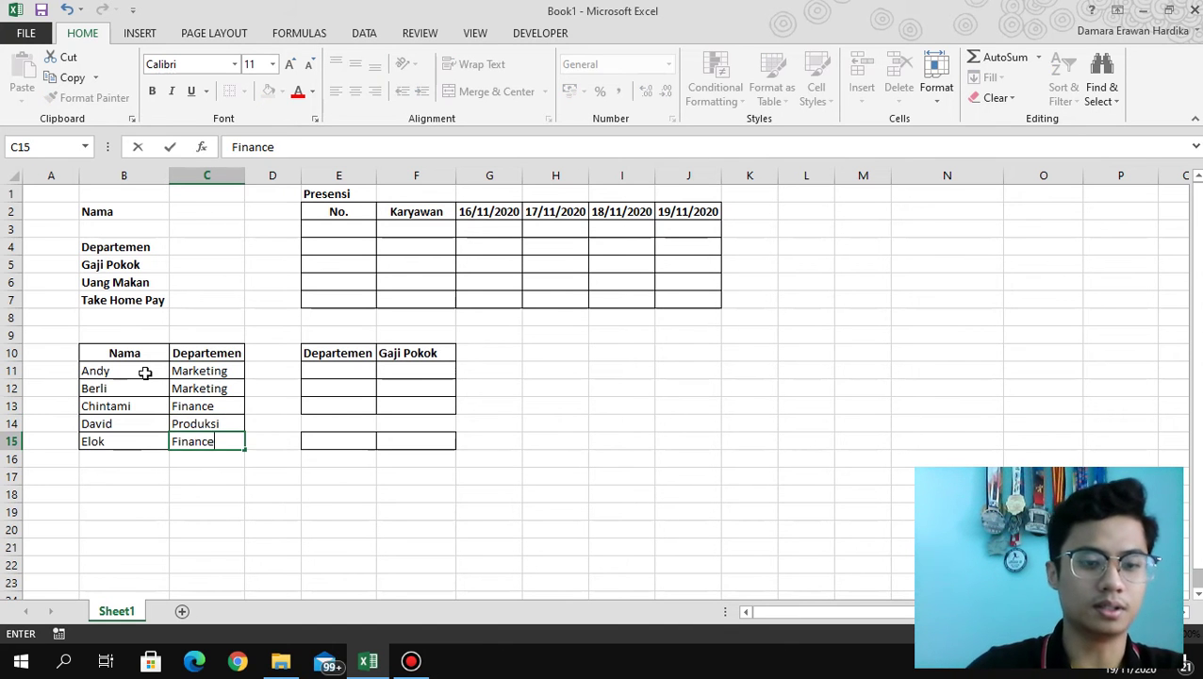
{"action": "key", "text": "Return"}
{"action": "key", "text": "Right"}
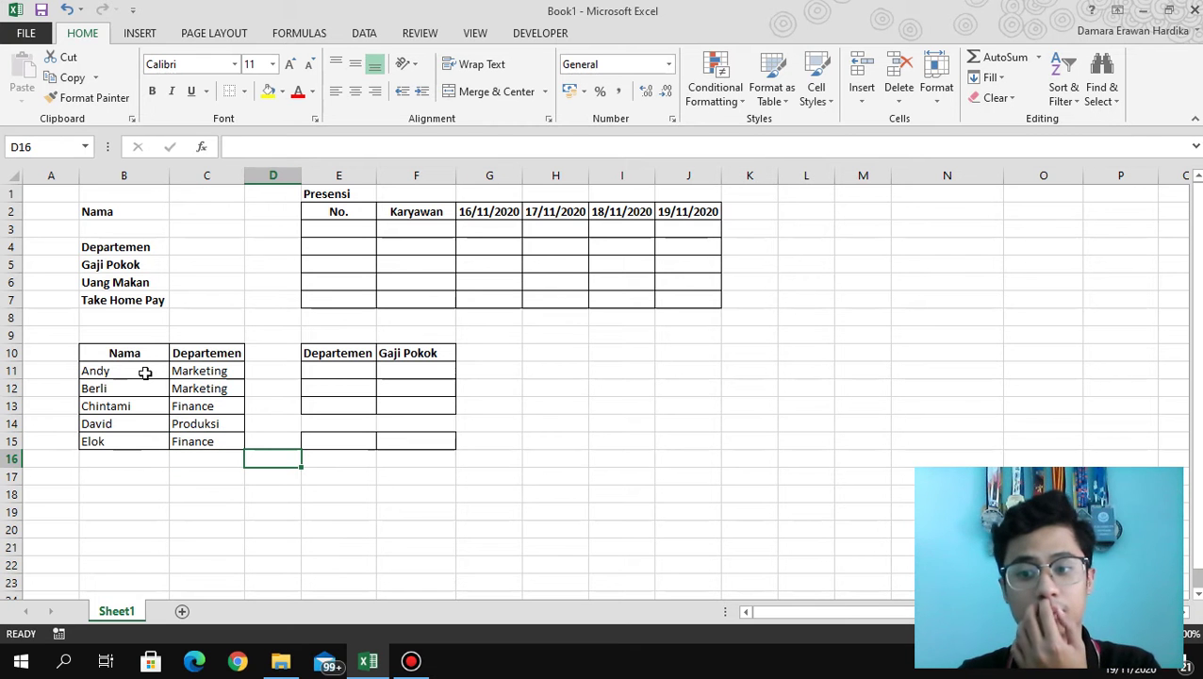
{"action": "key", "text": "Right"}
{"action": "key", "text": "Up"}
{"action": "key", "text": "Up"}
{"action": "key", "text": "Up"}
{"action": "key", "text": "Up"}
{"action": "key", "text": "Up"}
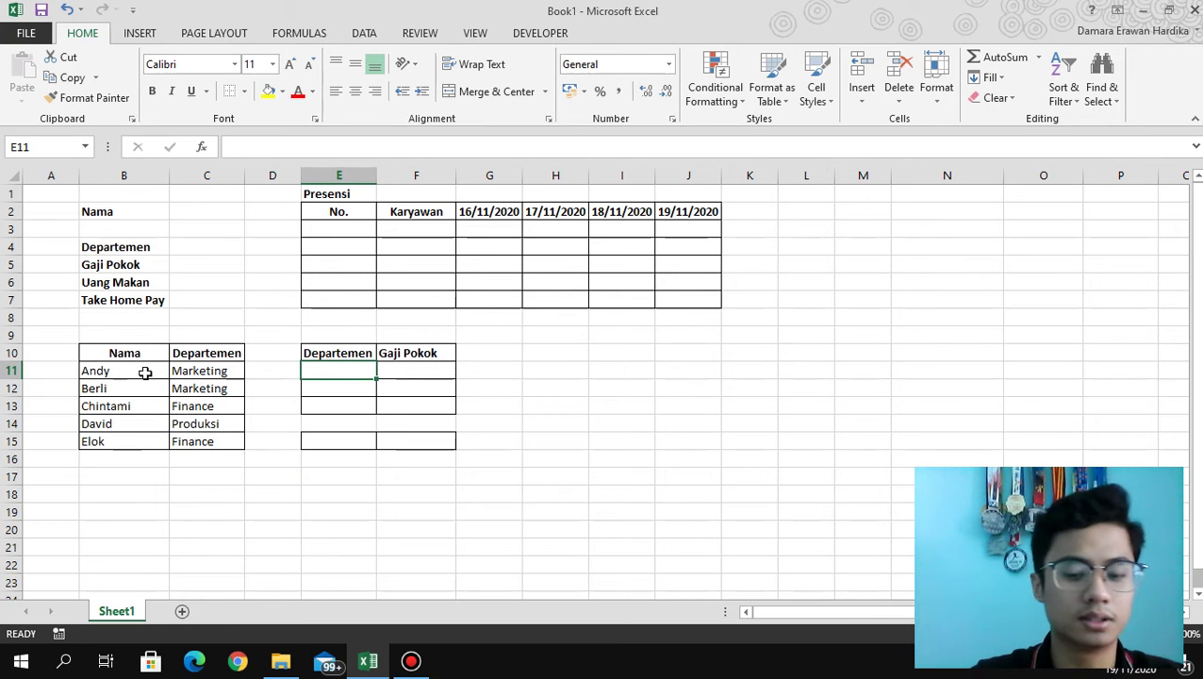
List Marketing, Finance and Produksi in the salary table's Departemen column.
{"action": "type", "text": "Marketing"}
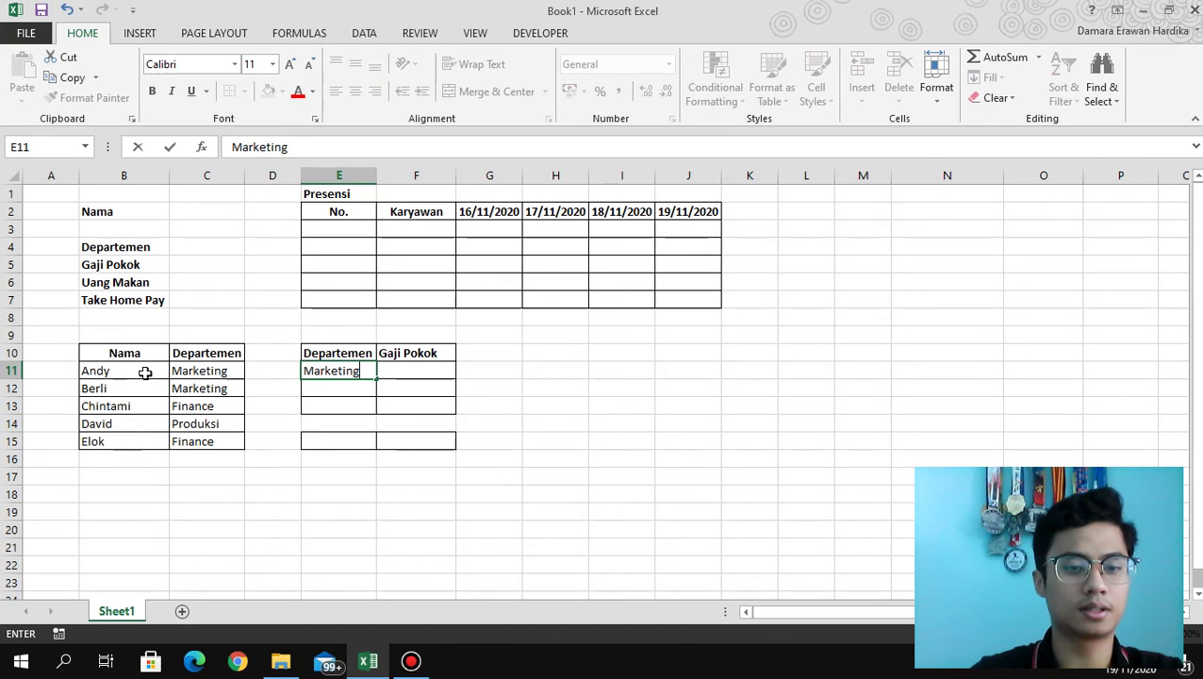
{"action": "key", "text": "Return"}
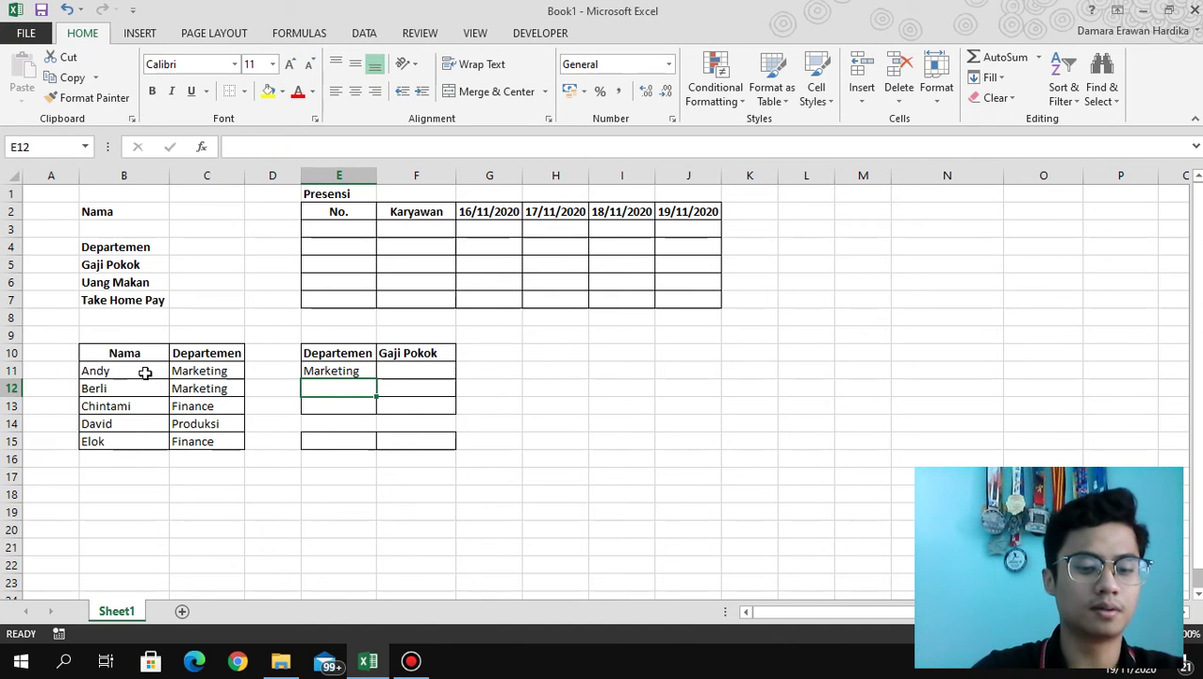
{"action": "type", "text": "Finance"}
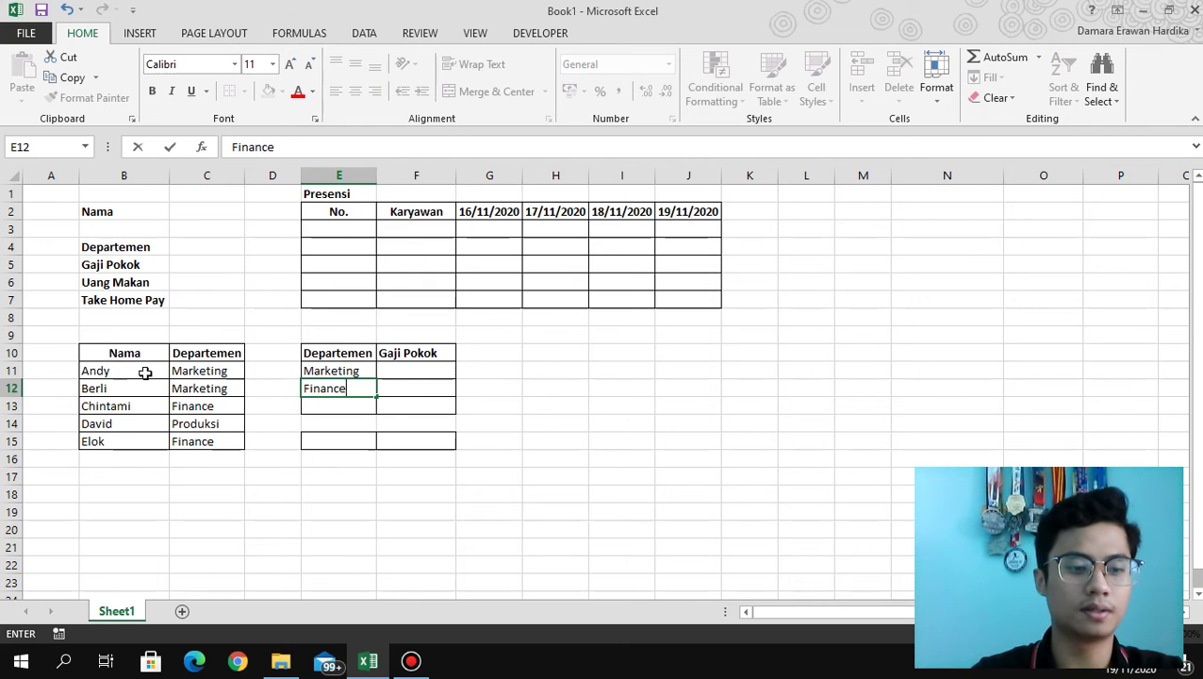
{"action": "key", "text": "Return"}
{"action": "type", "text": "Prod"}
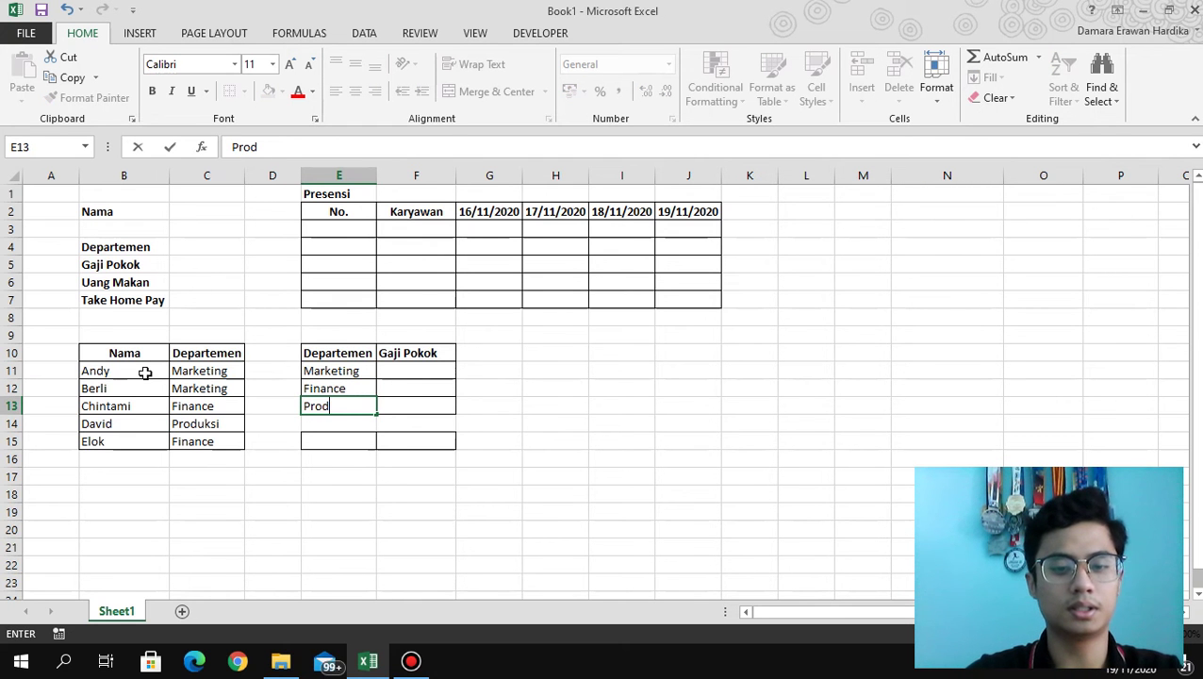
{"action": "type", "text": "uksi"}
{"action": "key", "text": "Tab"}
Enter Gaji Pokok values 3.000.000, 4.500.000 and 4.000.000 for the three departments.
{"action": "key", "text": "Up"}
{"action": "key", "text": "Up"}
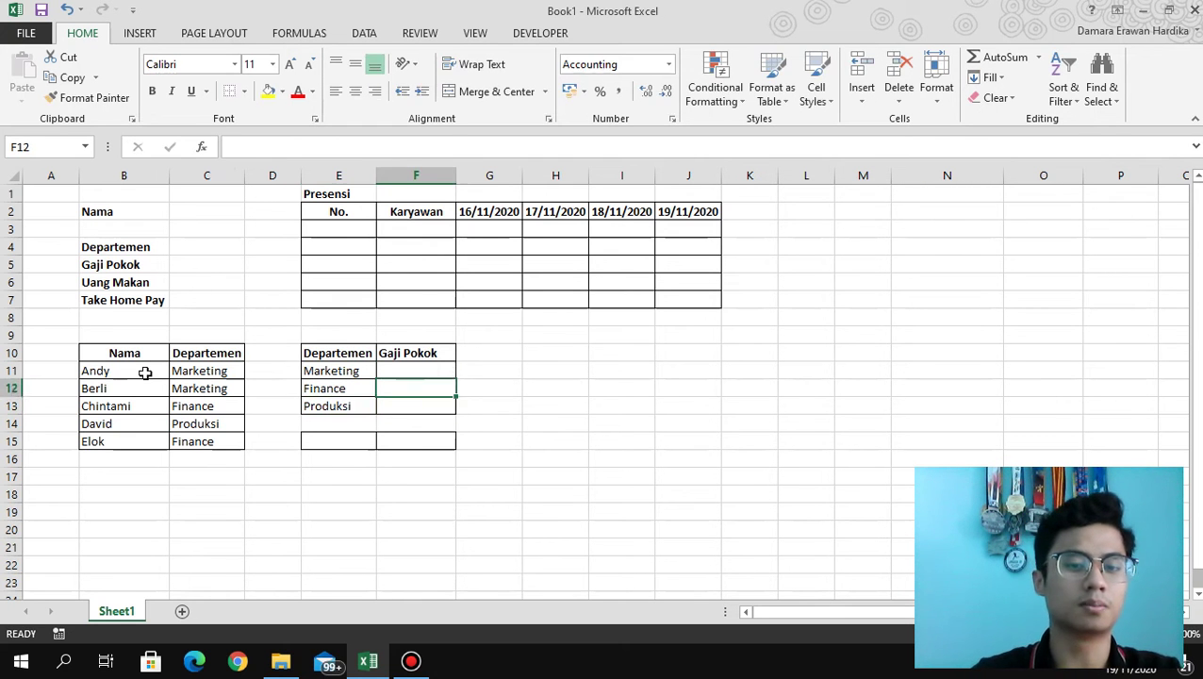
{"action": "type", "text": "3"}
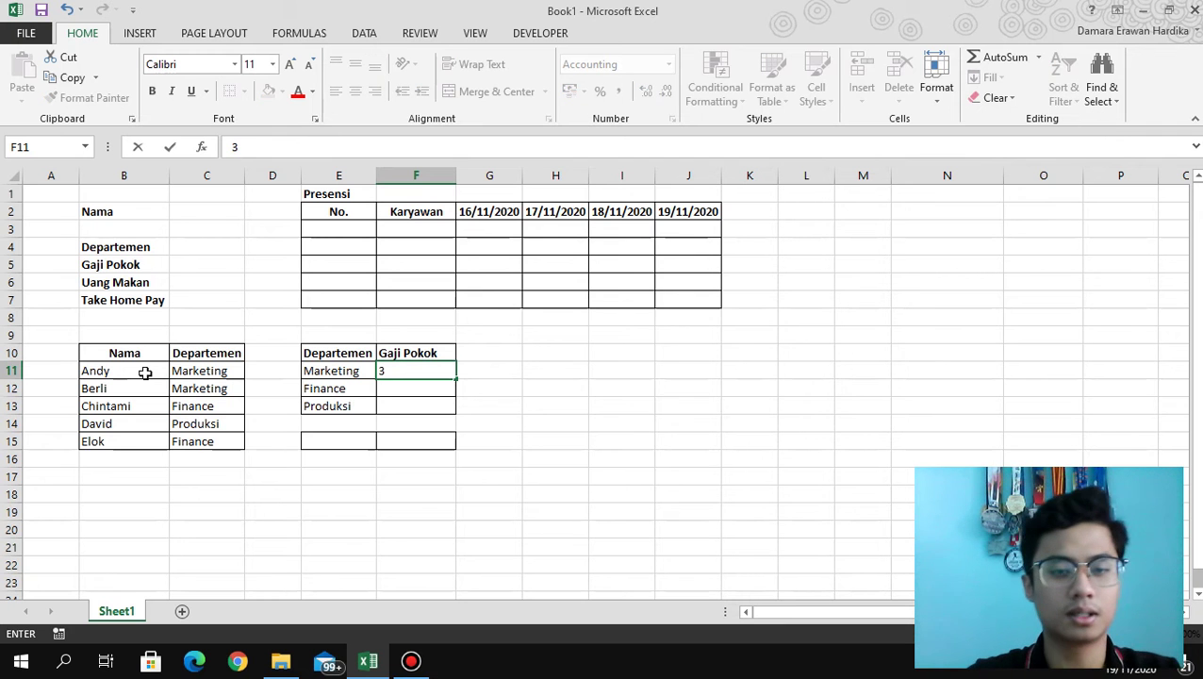
{"action": "type", "text": ".000.000000"}
{"action": "key", "text": "Return"}
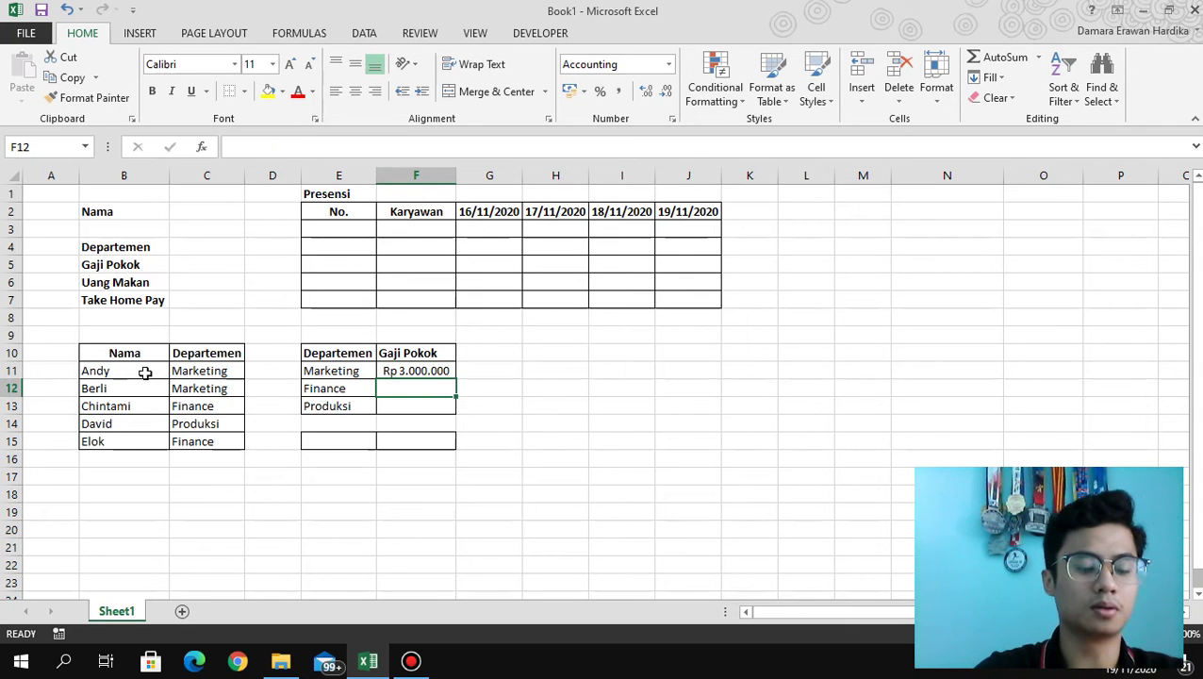
{"action": "type", "text": "4.500."}
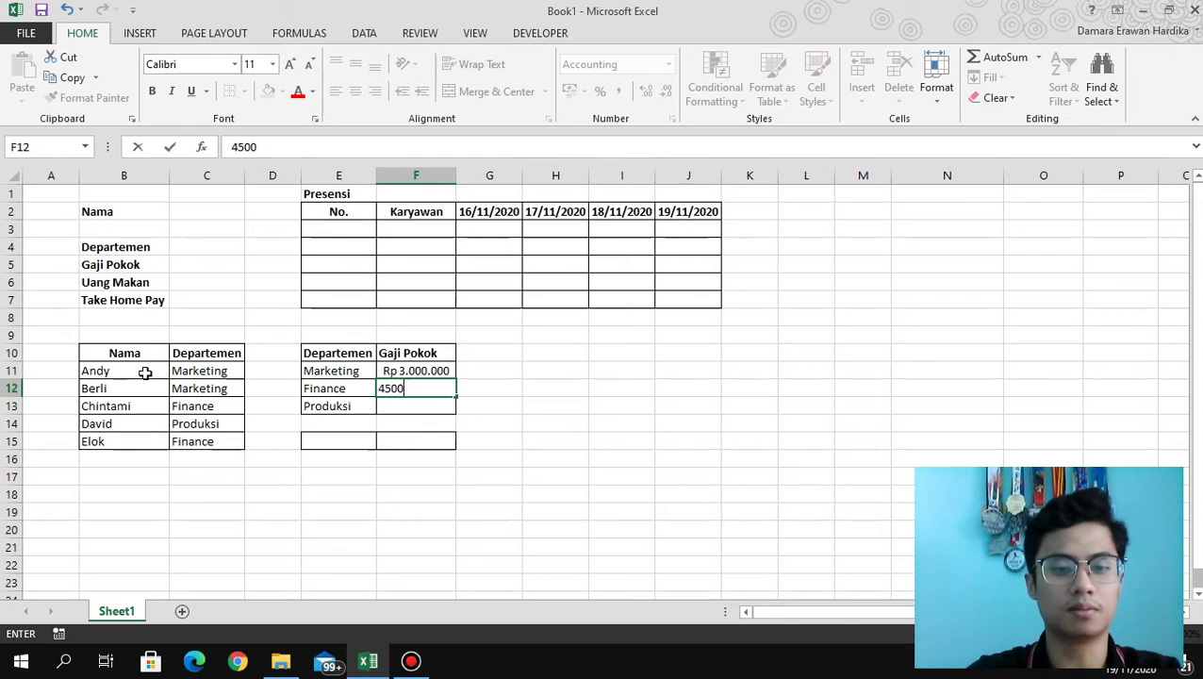
{"action": "type", "text": "000"}
{"action": "key", "text": "Return"}
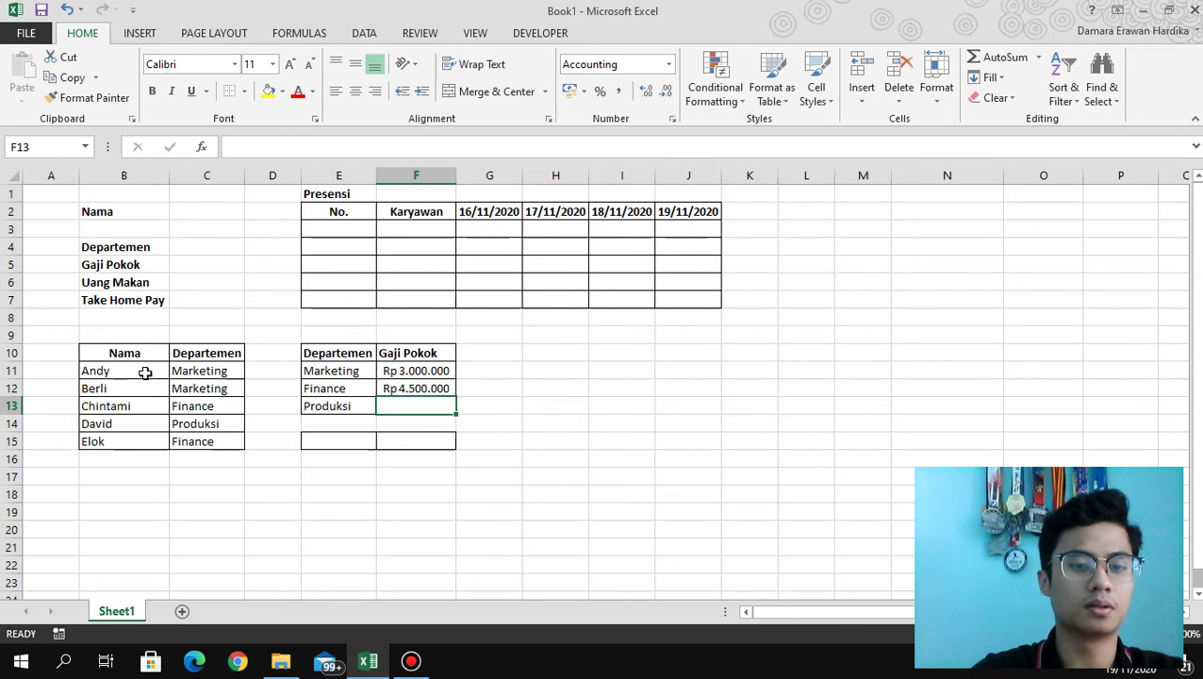
{"action": "type", "text": "4.000.000"}
{"action": "key", "text": "Return"}
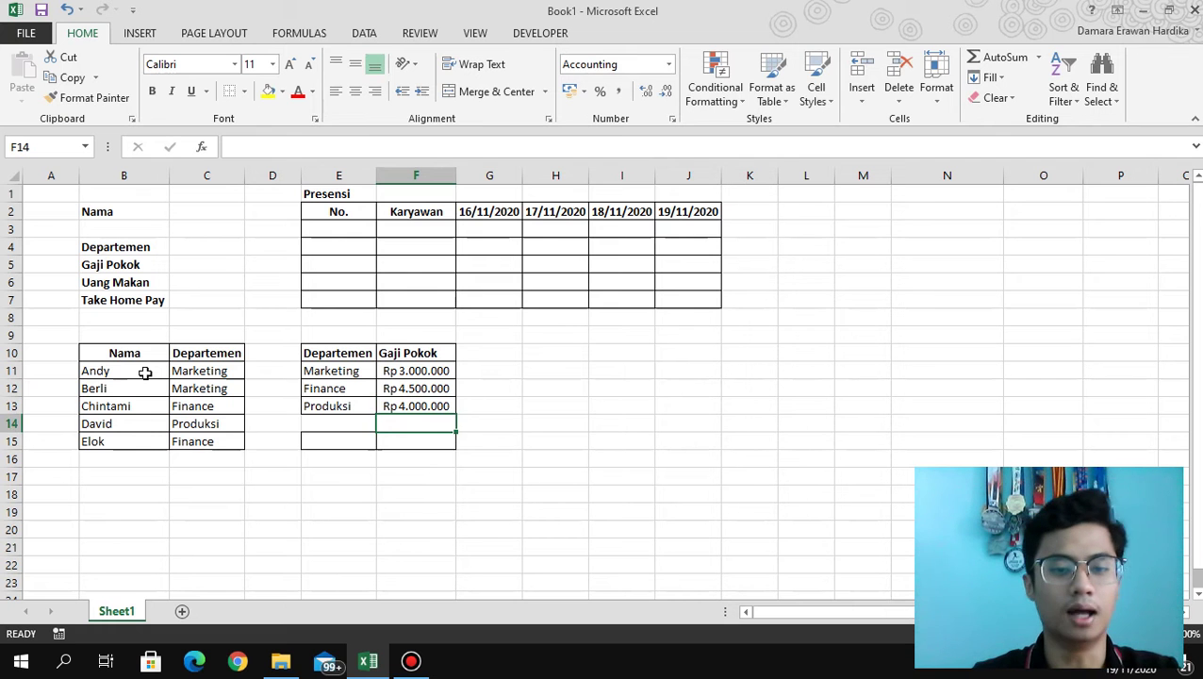
Add a Uang Makan row with an amount of 50000.
{"action": "key", "text": "Down"}
{"action": "key", "text": "Left"}
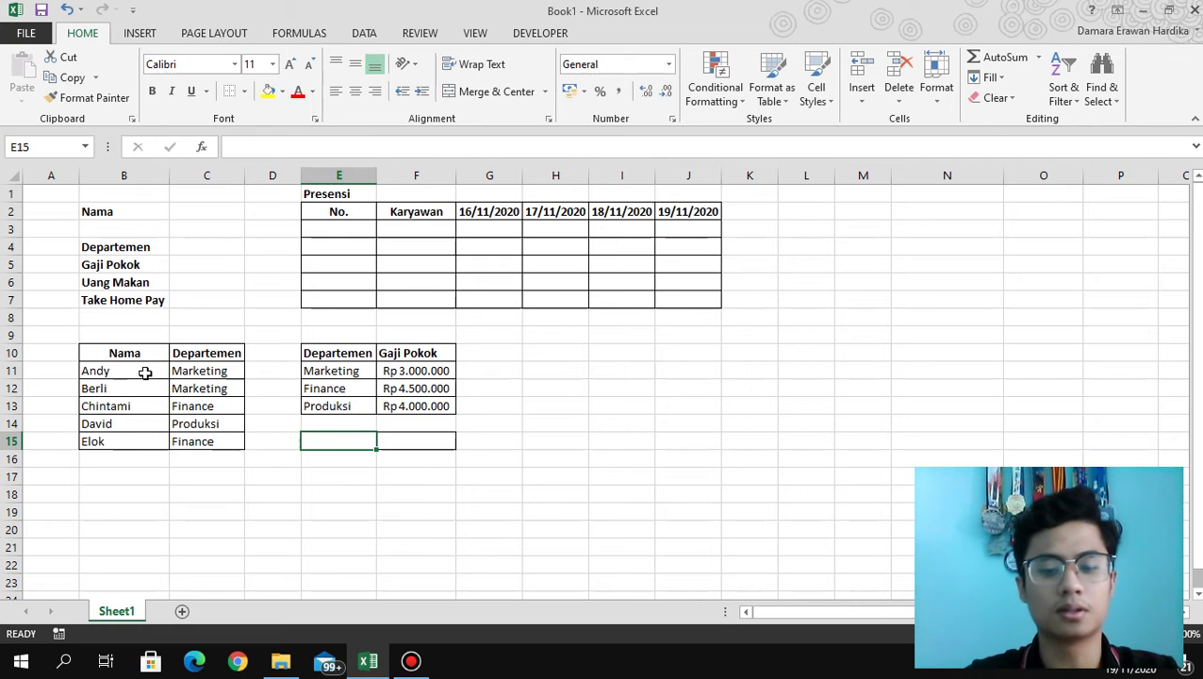
{"action": "type", "text": "Uang"}
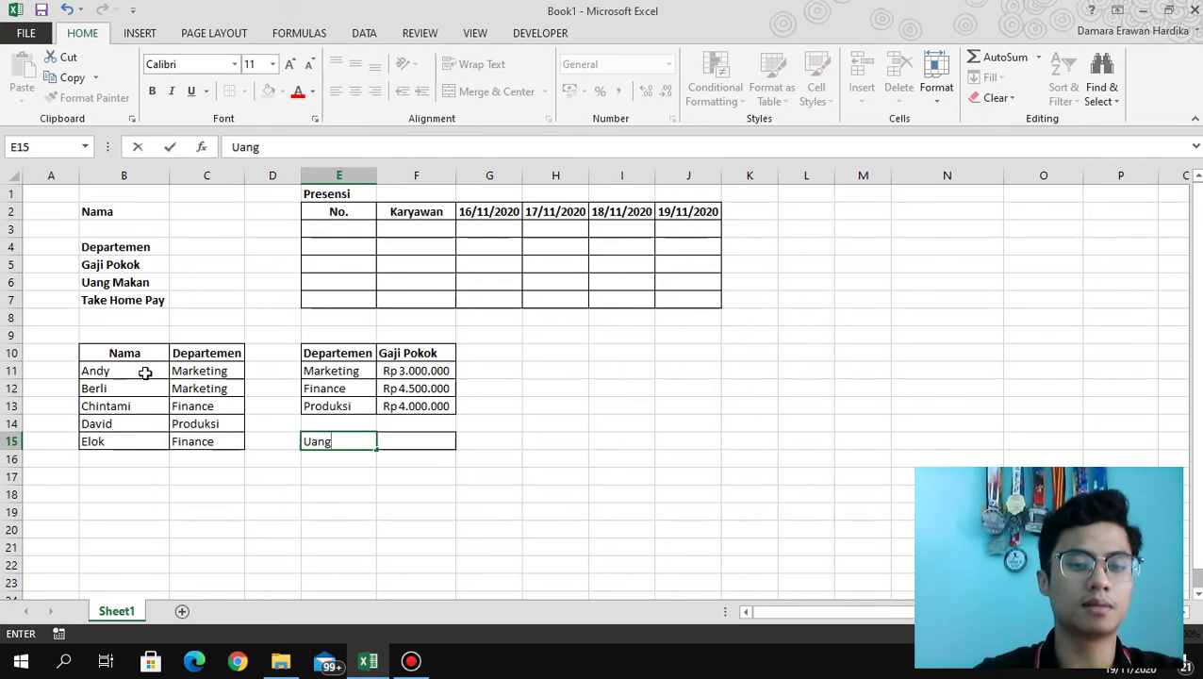
{"action": "type", "text": " Makan"}
{"action": "key", "text": "Tab"}
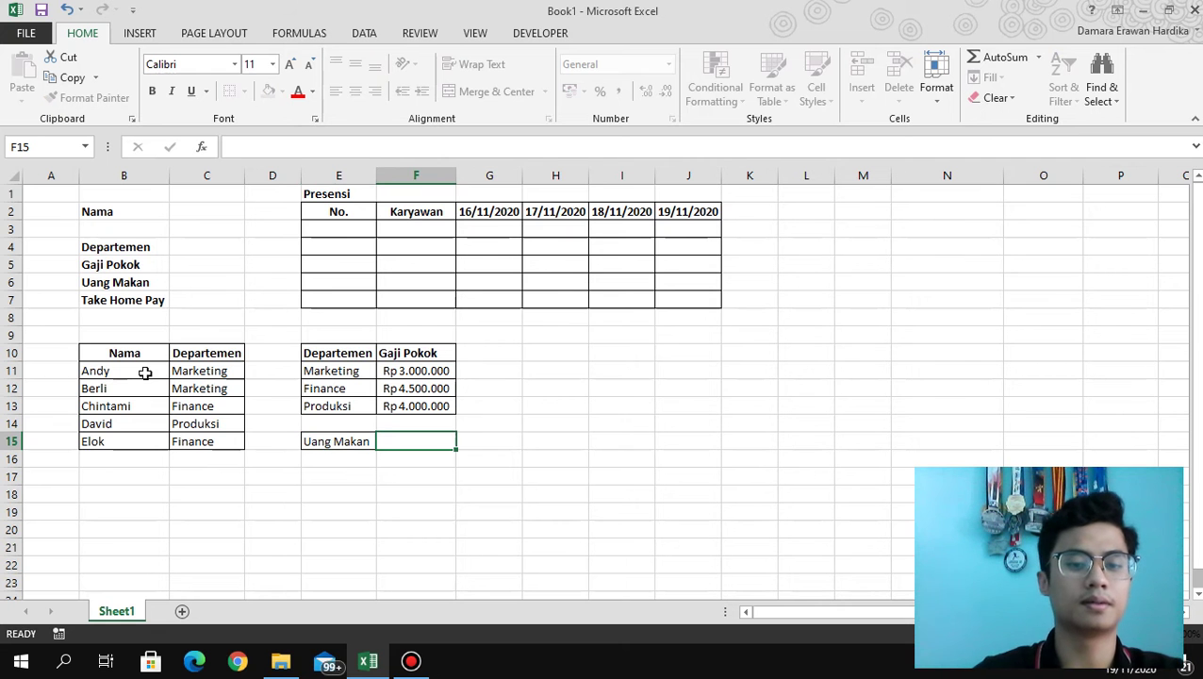
{"action": "type", "text": "50000"}
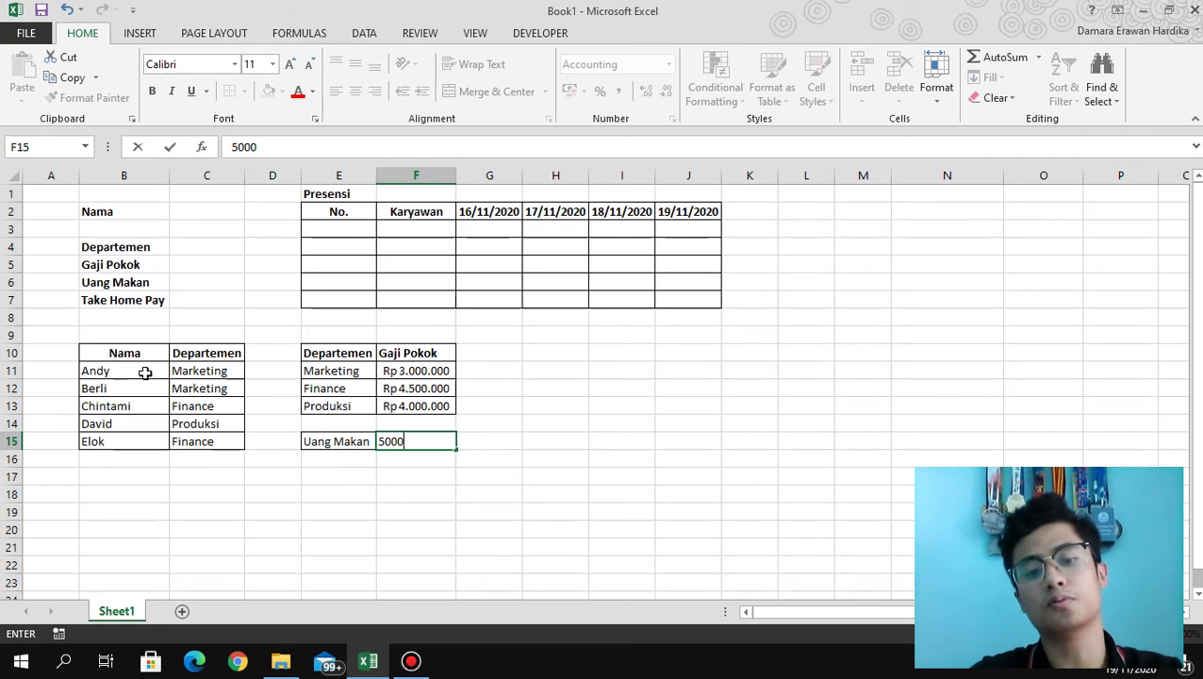
{"action": "key", "text": "Return"}
{"action": "key", "text": "Up"}
{"action": "key", "text": "Up"}
{"action": "key", "text": "Up"}
{"action": "key", "text": "Up"}
{"action": "key", "text": "Up"}
{"action": "key", "text": "Up"}
{"action": "key", "text": "Up"}
{"action": "key", "text": "Up"}
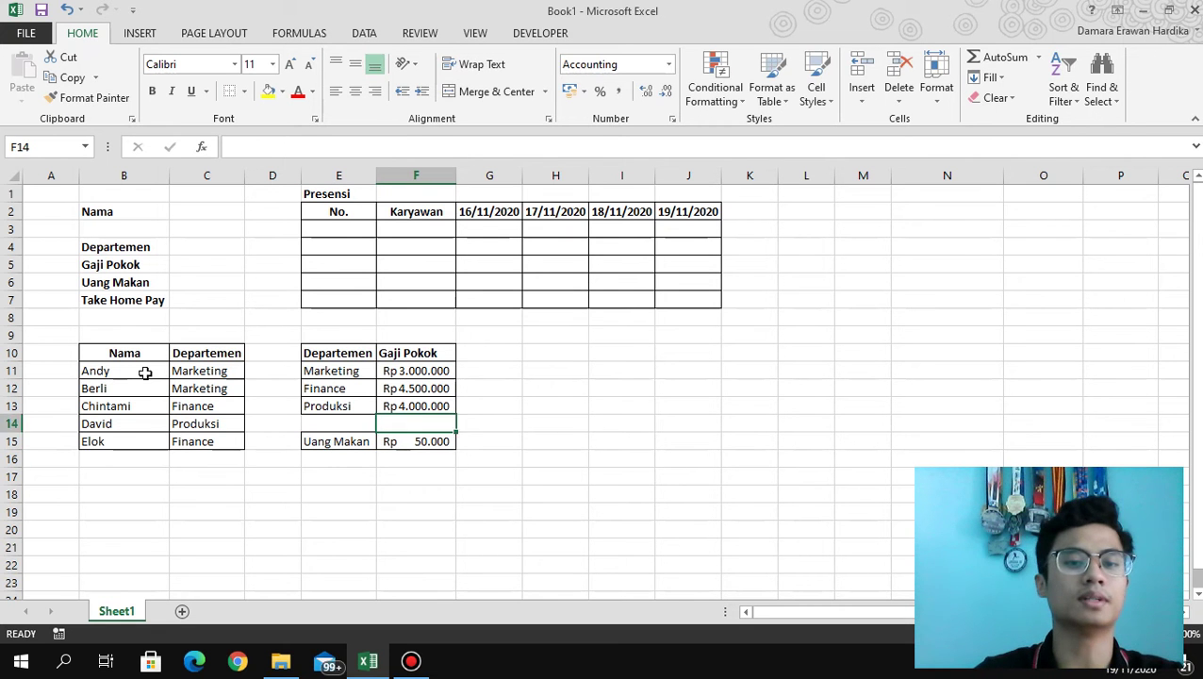
{"action": "key", "text": "Up"}
{"action": "key", "text": "Up"}
{"action": "key", "text": "Up"}
{"action": "key", "text": "Up"}
{"action": "key", "text": "Up"}
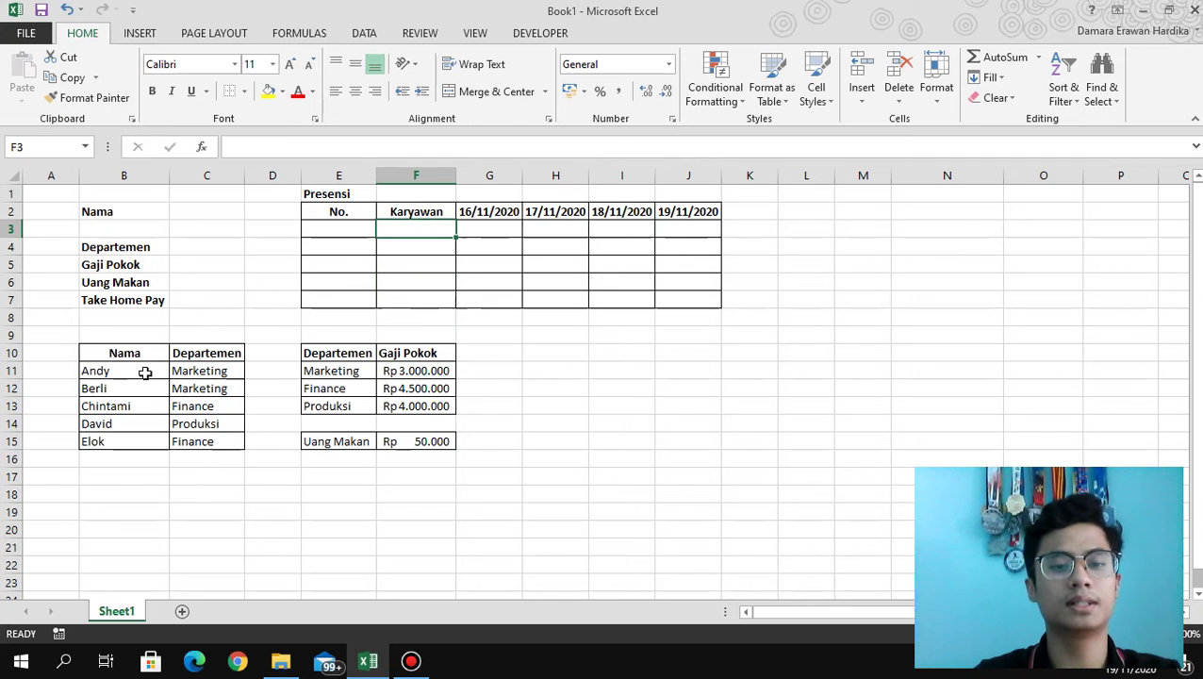
{"action": "key", "text": "Left"}
Copy the employee names Andy to Elok into the Presensi table's Karyawan column.
{"action": "left_click_drag", "start_coordinate": [118, 372], "coordinate": [123, 434]}
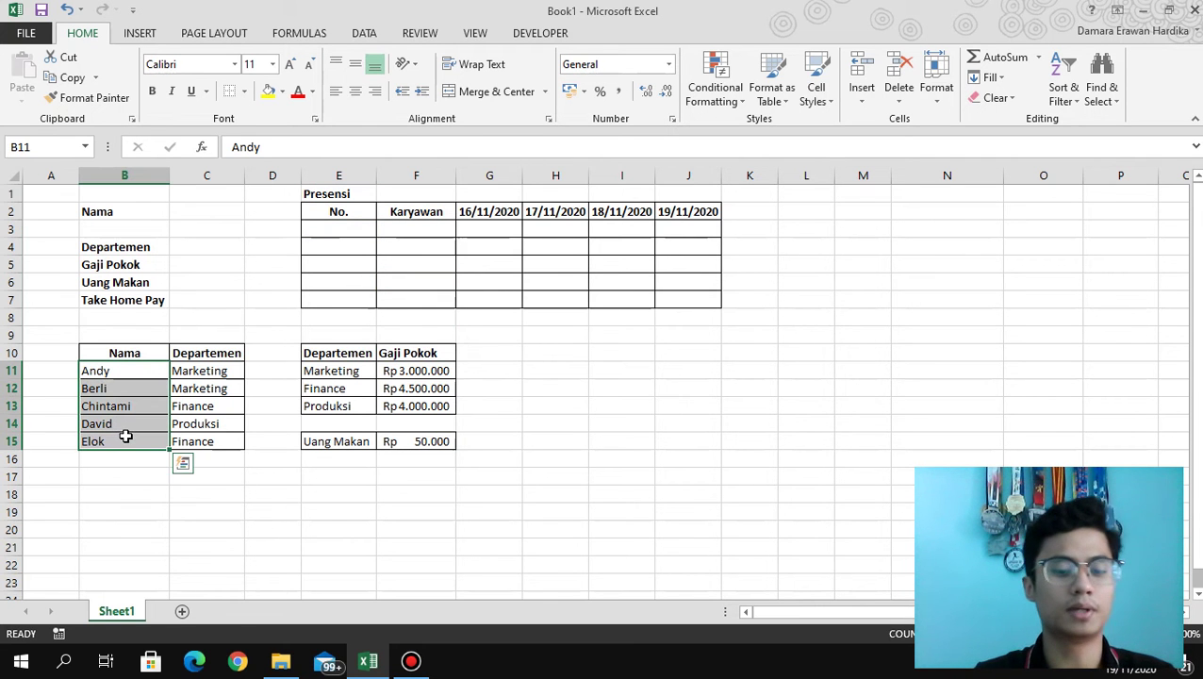
{"action": "key", "text": "ctrl+c"}
{"action": "left_click", "coordinate": [363, 228]}
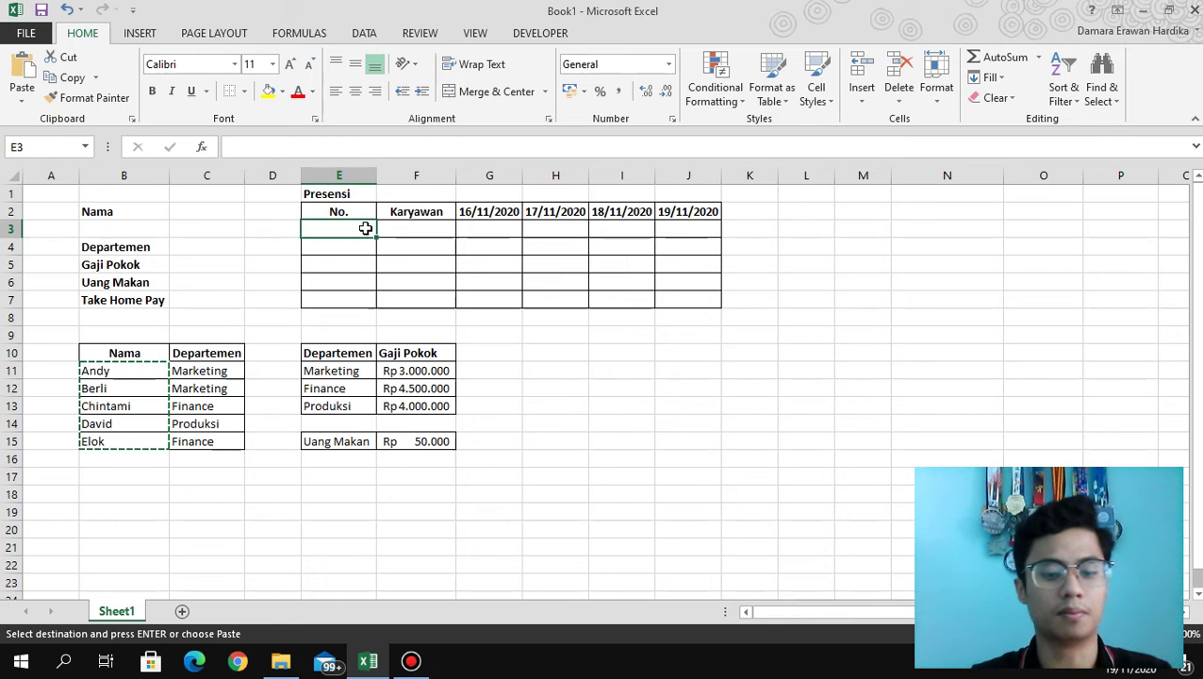
{"action": "key", "text": "ctrl+v"}
{"action": "left_click", "coordinate": [415, 227]}
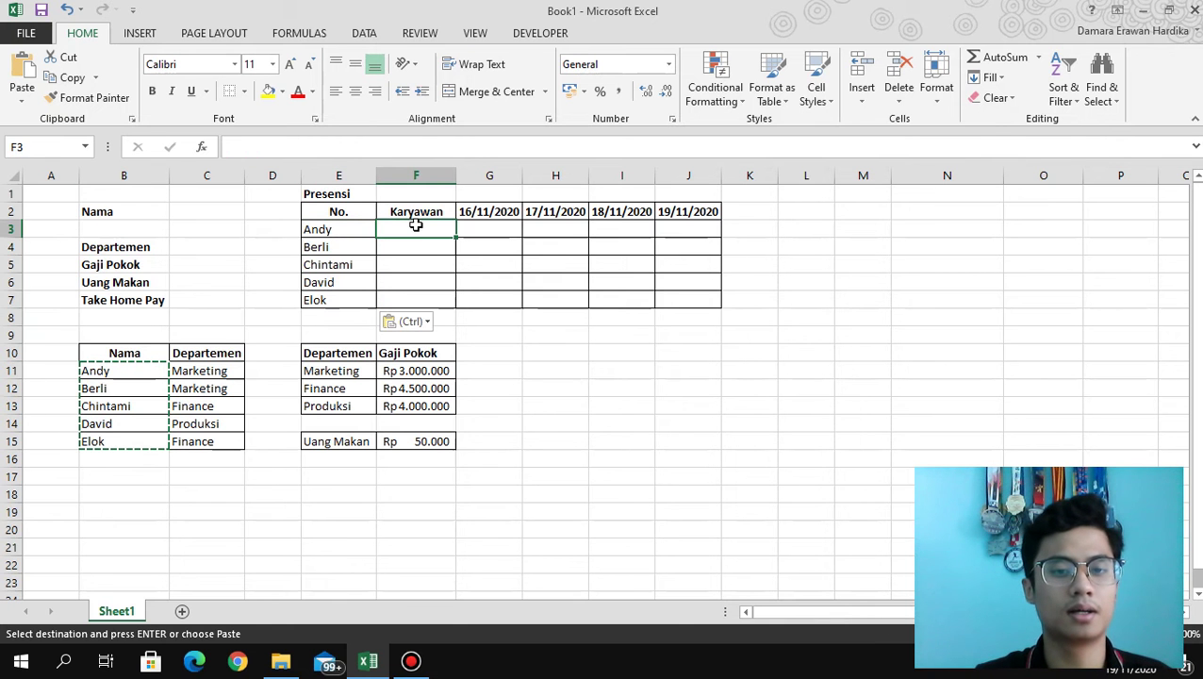
{"action": "left_click_drag", "start_coordinate": [346, 231], "coordinate": [343, 300]}
{"action": "key", "text": "ctrl+c"}
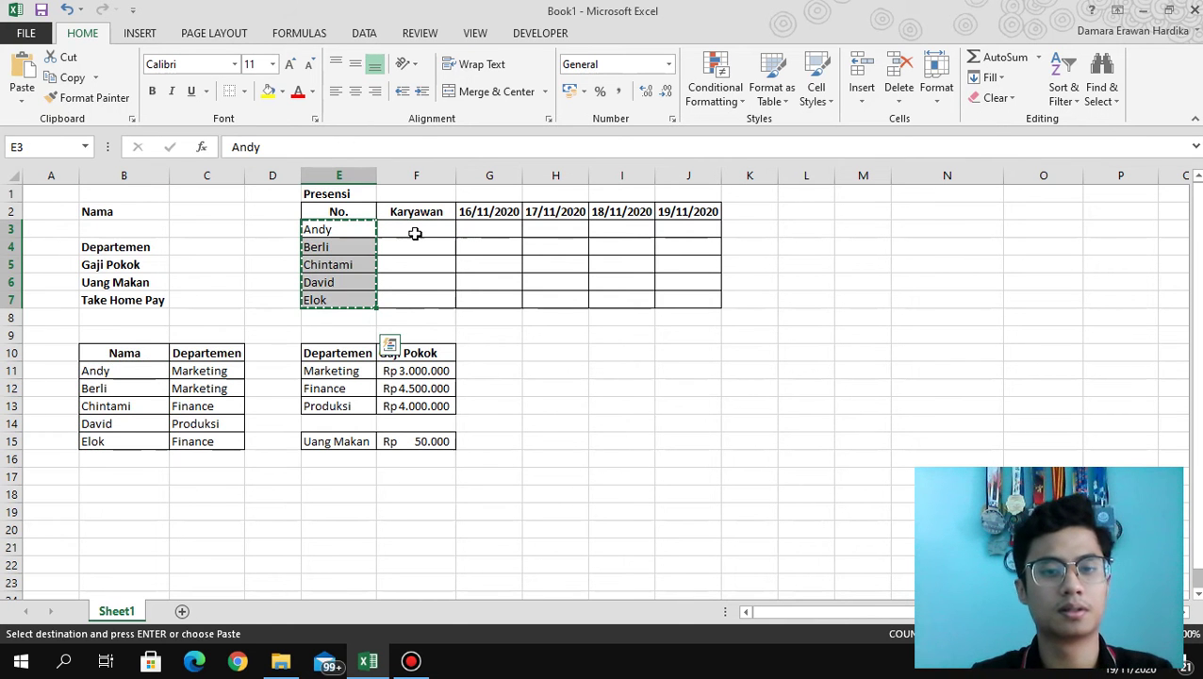
{"action": "left_click", "coordinate": [415, 231]}
{"action": "key", "text": "ctrl+v"}
Number the employees 1 to 5 in the No. column.
{"action": "left_click", "coordinate": [358, 236]}
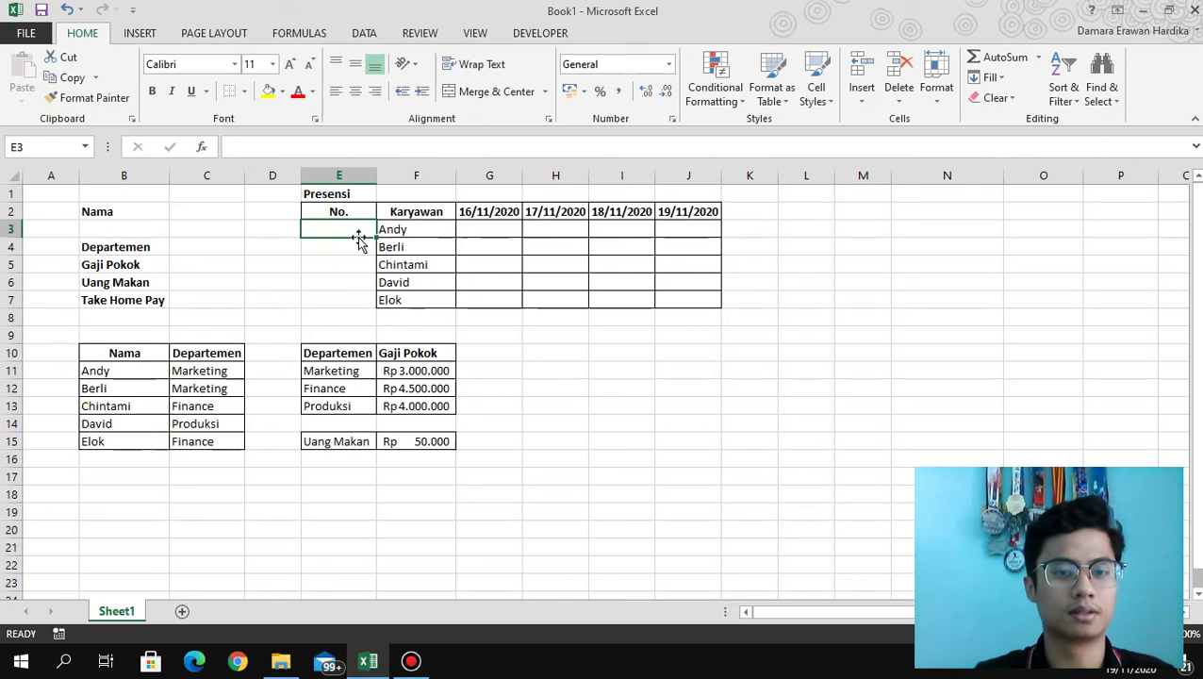
{"action": "type", "text": "1"}
{"action": "key", "text": "Return"}
{"action": "type", "text": "2"}
{"action": "key", "text": "Return"}
{"action": "type", "text": "3"}
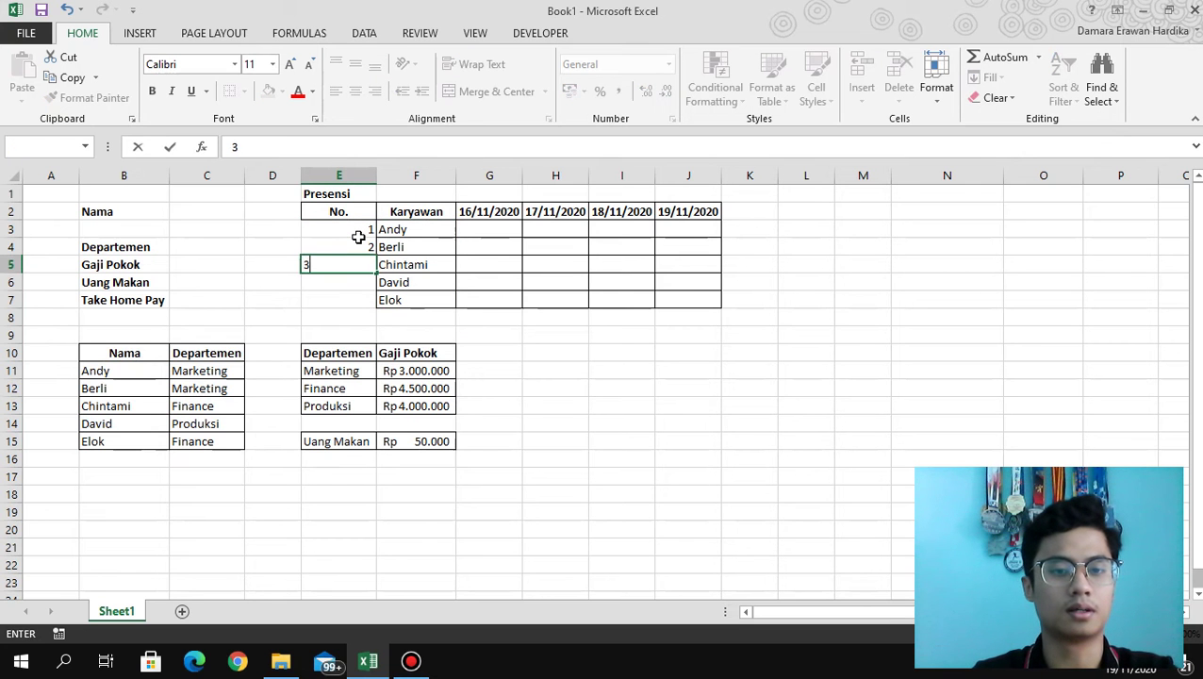
{"action": "key", "text": "Return"}
{"action": "type", "text": "4"}
{"action": "key", "text": "Return"}
{"action": "type", "text": "5"}
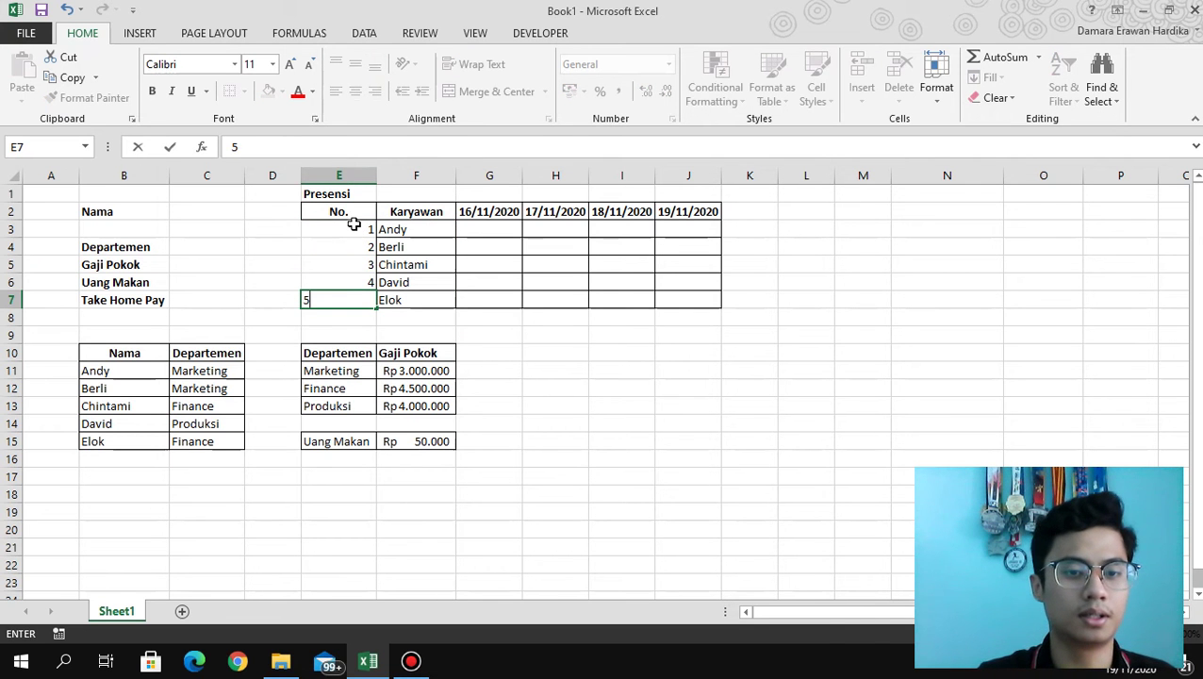
Apply All Borders to the No. column from the header to row 7.
{"action": "left_click_drag", "start_coordinate": [350, 211], "coordinate": [354, 303]}
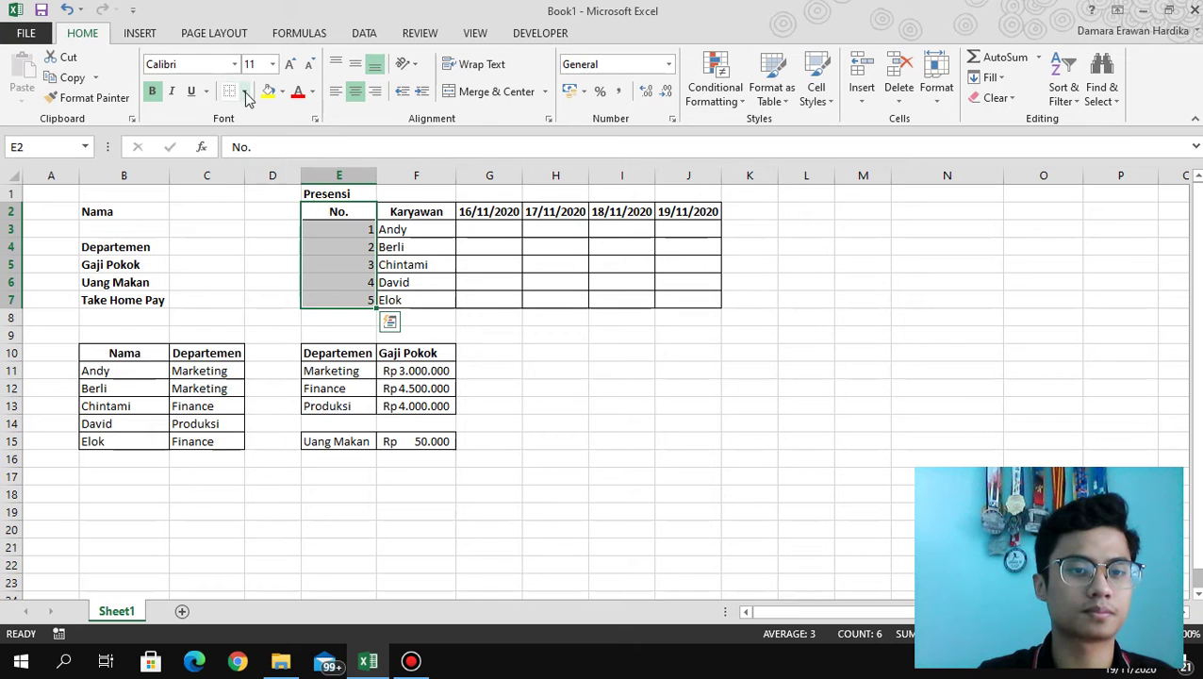
{"action": "left_click", "coordinate": [244, 92]}
{"action": "left_click", "coordinate": [274, 241]}
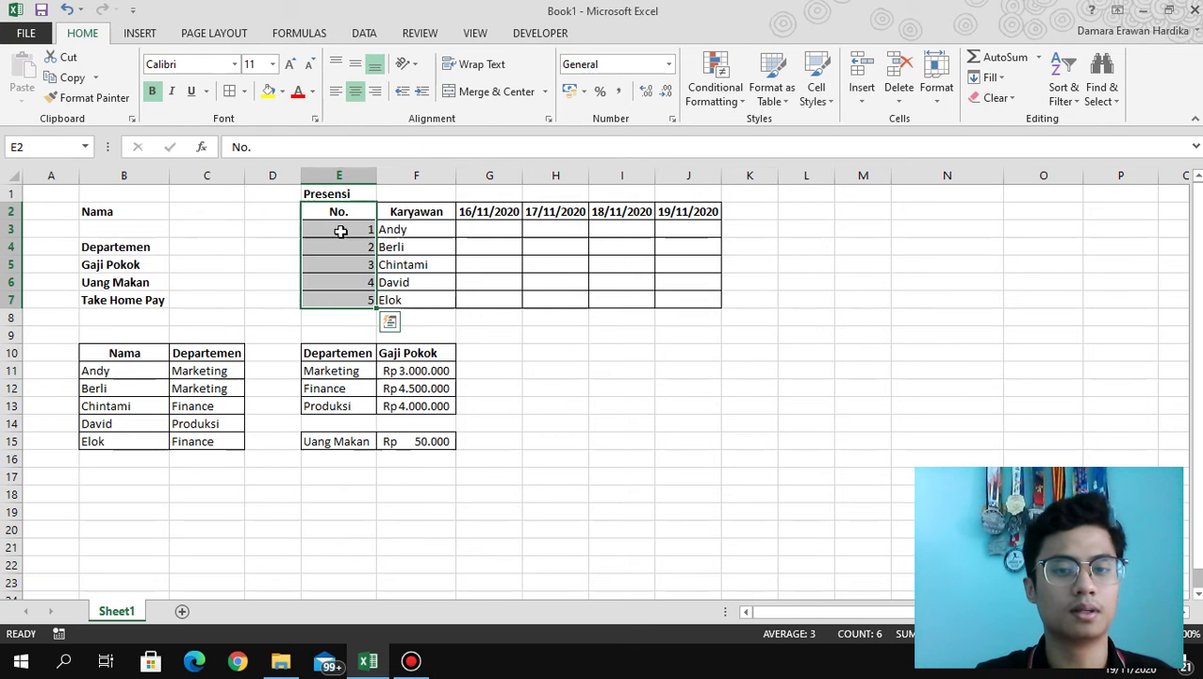
{"action": "left_click", "coordinate": [501, 229]}
{"action": "left_click", "coordinate": [494, 210]}
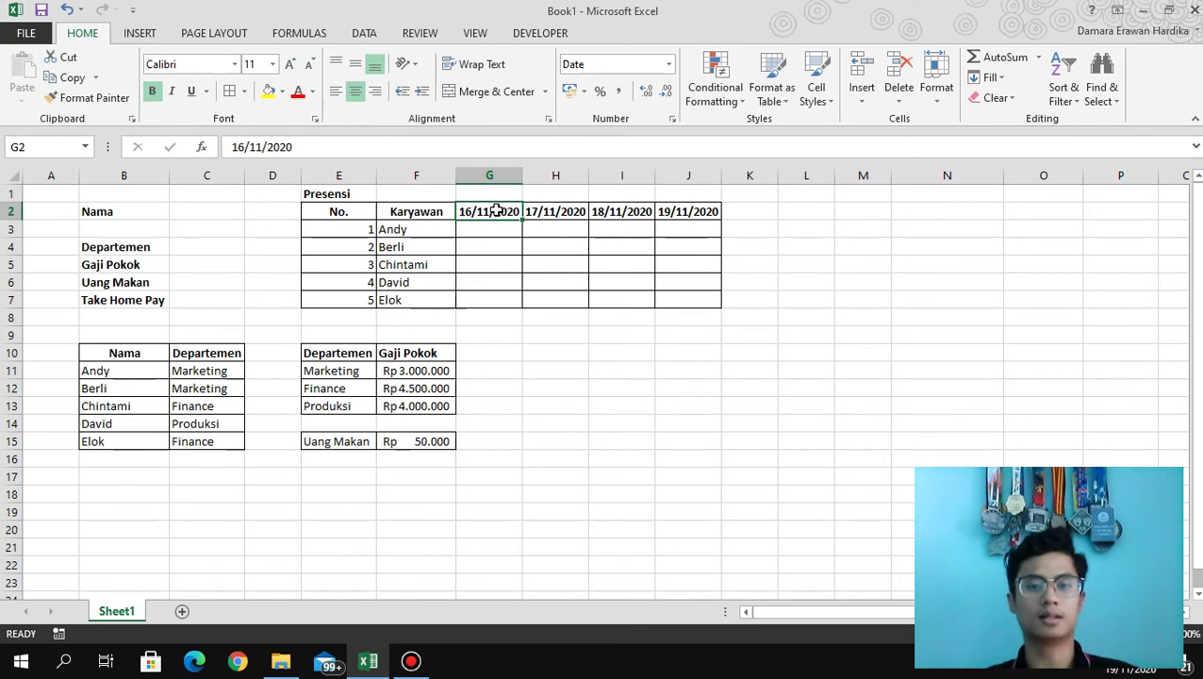
{"action": "left_click", "coordinate": [512, 231]}
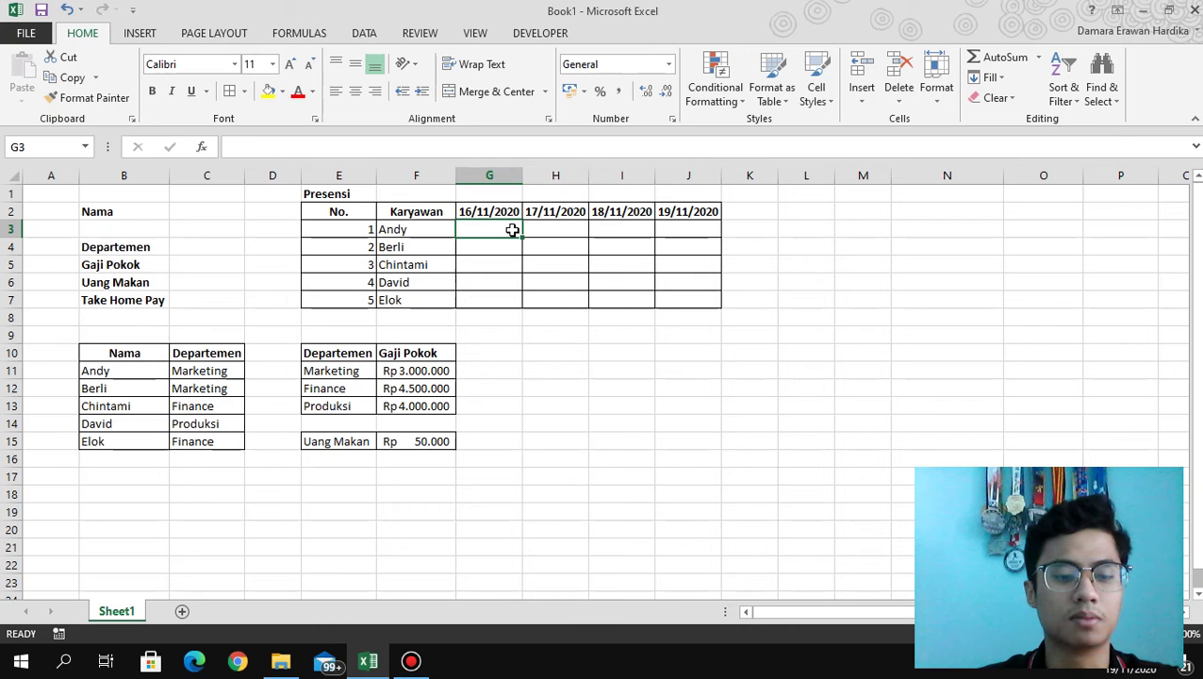
Mark 16/11/2020 attendance as 1, 1, 0, 1, 1 for Andy through Elok.
{"action": "type", "text": "1"}
{"action": "key", "text": "Return"}
{"action": "type", "text": "1"}
{"action": "key", "text": "Return"}
{"action": "type", "text": "0"}
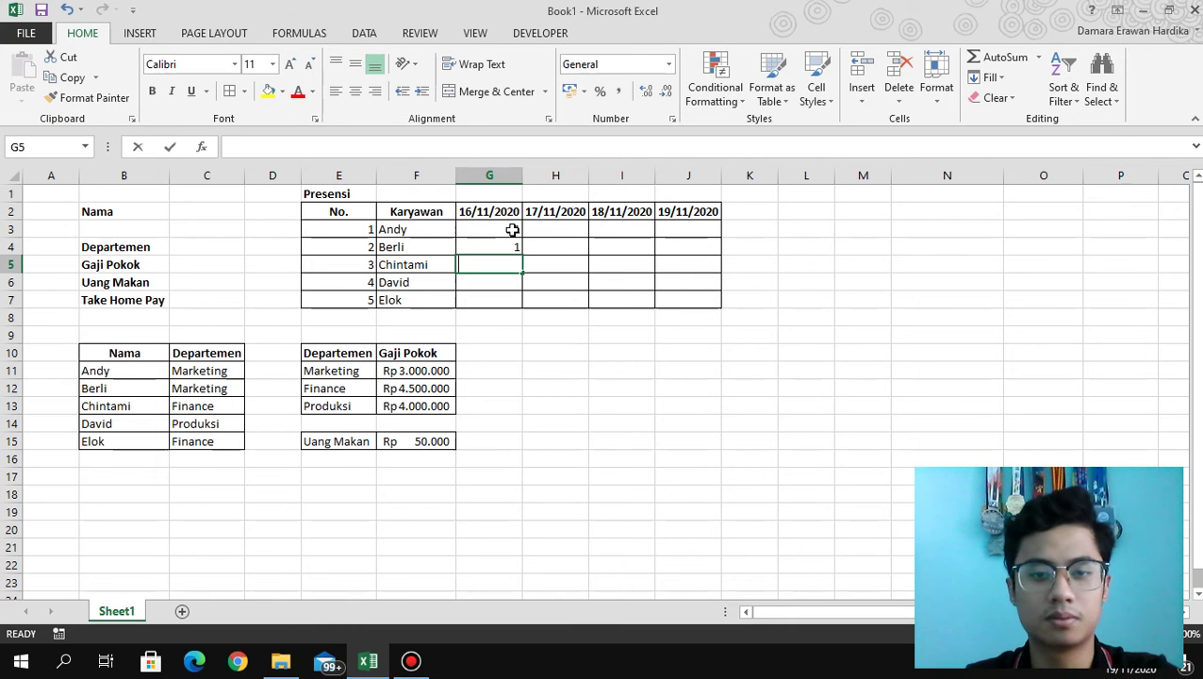
{"action": "key", "text": "Return"}
{"action": "type", "text": "1"}
{"action": "key", "text": "Return"}
{"action": "type", "text": "1"}
{"action": "key", "text": "Return"}
{"action": "key", "text": "Right"}
{"action": "key", "text": "Up"}
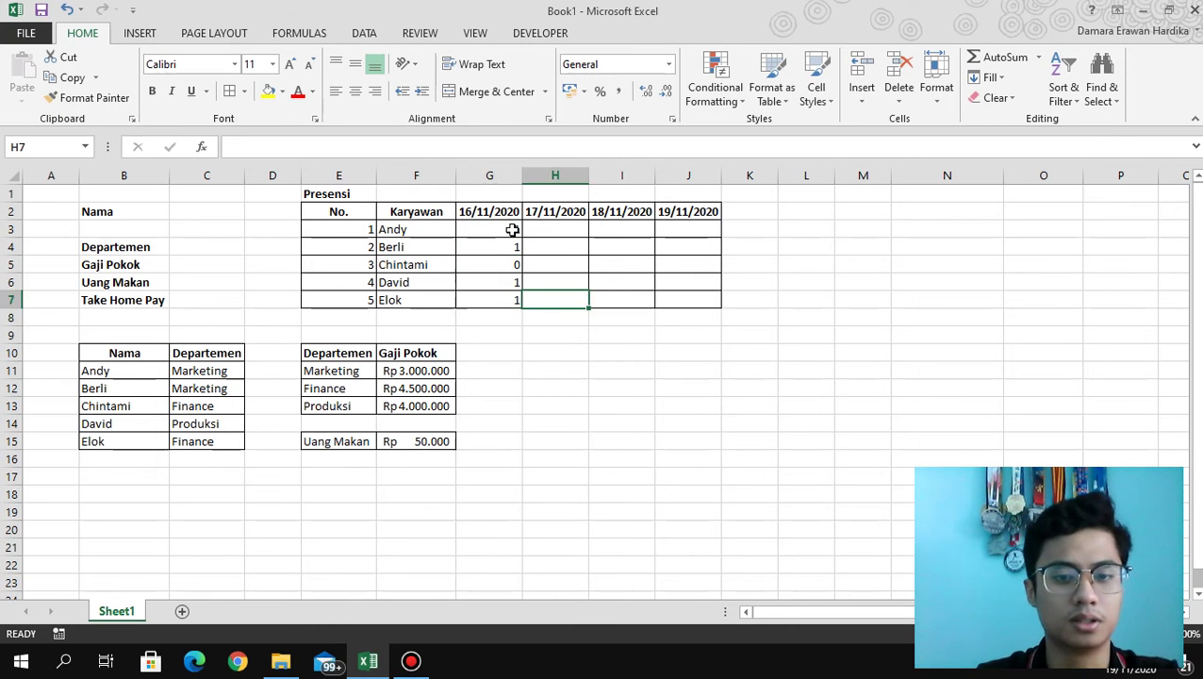
Mark 17/11/2020 attendance as 1, 0, 0, 1, 1 for Andy through Elok.
{"action": "type", "text": "1"}
{"action": "key", "text": "Up"}
{"action": "type", "text": "1"}
{"action": "key", "text": "Up"}
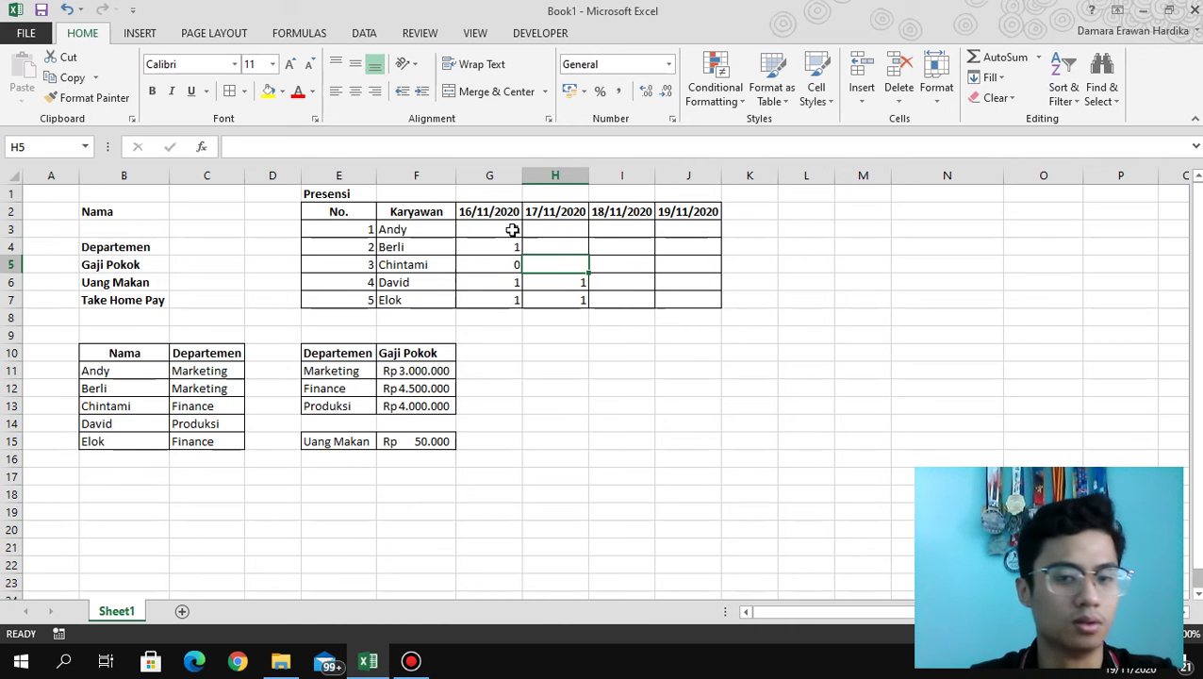
{"action": "type", "text": "0"}
{"action": "key", "text": "Up"}
{"action": "type", "text": "0"}
{"action": "key", "text": "Up"}
{"action": "type", "text": "1"}
{"action": "key", "text": "Return"}
Mark 18/11/2020 attendance as 1, 1, 1, 1, 0 for Andy through Elok.
{"action": "key", "text": "Up"}
{"action": "key", "text": "Right"}
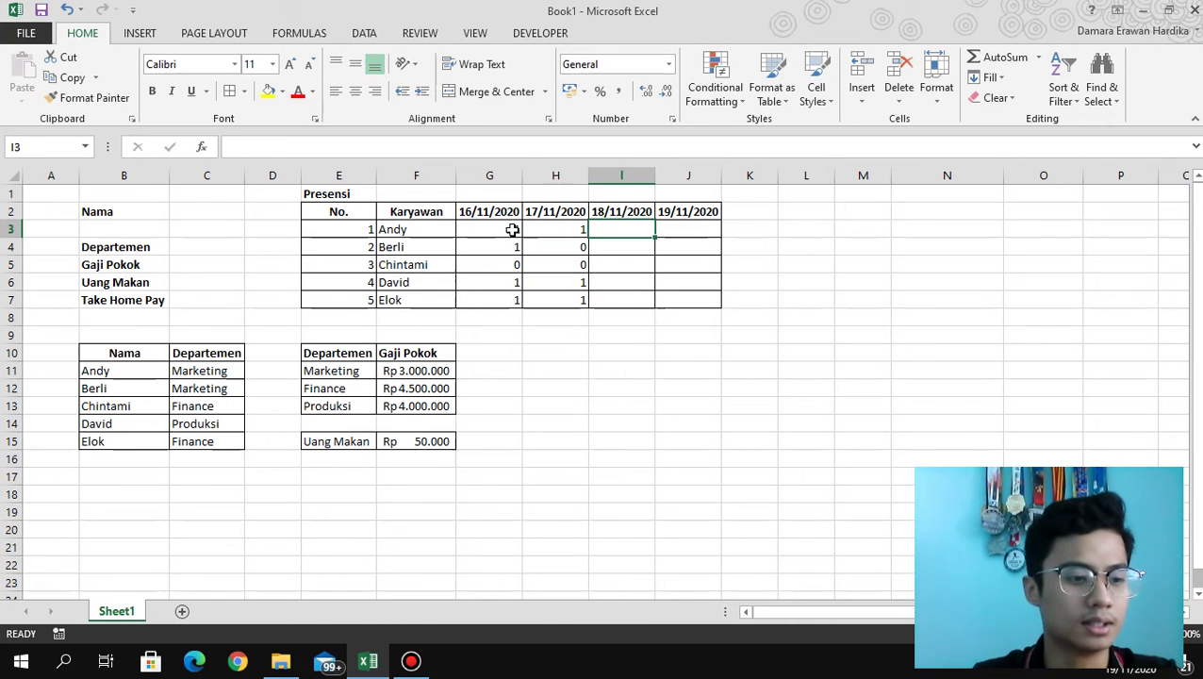
{"action": "type", "text": "1"}
{"action": "key", "text": "Return"}
{"action": "type", "text": "1"}
{"action": "key", "text": "Return"}
{"action": "type", "text": "1"}
{"action": "key", "text": "Return"}
{"action": "type", "text": "1"}
{"action": "key", "text": "Return"}
{"action": "type", "text": "0"}
{"action": "key", "text": "Tab"}
Mark 19/11/2020 attendance with 0 for Elok and 1 for the others.
{"action": "type", "text": "0"}
{"action": "key", "text": "Up"}
{"action": "type", "text": "1"}
{"action": "key", "text": "Up"}
{"action": "type", "text": "1"}
{"action": "key", "text": "Up"}
{"action": "type", "text": "1"}
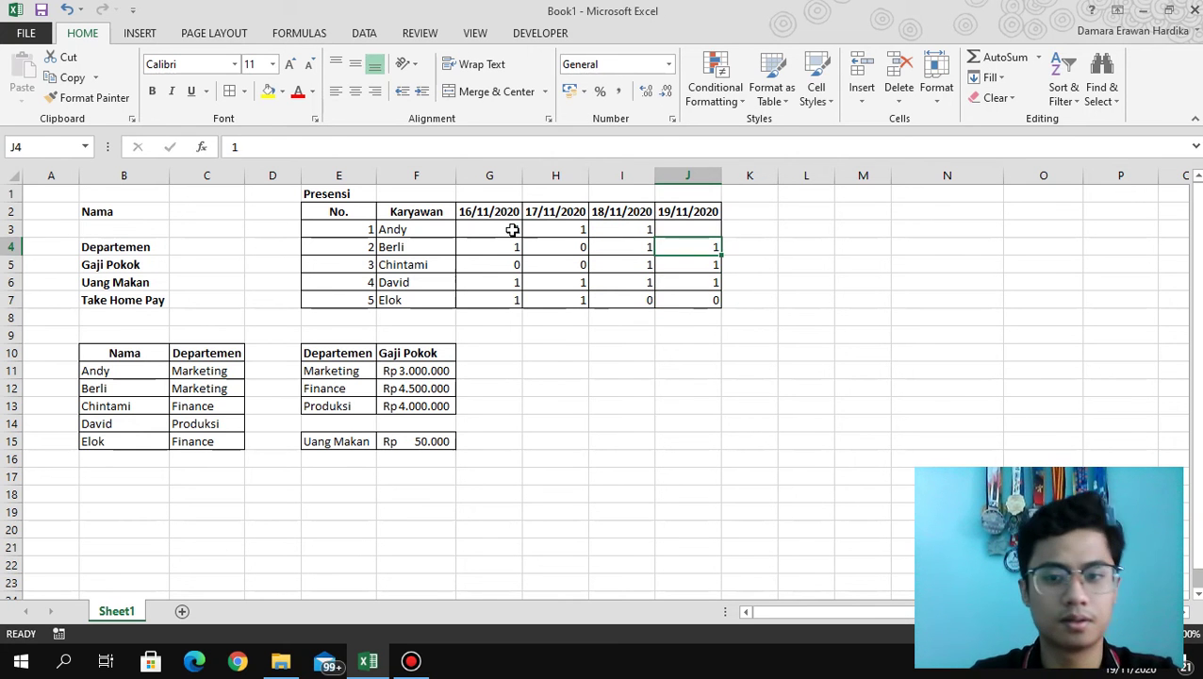
{"action": "key", "text": "Up"}
{"action": "type", "text": "1"}
{"action": "key", "text": "Up"}
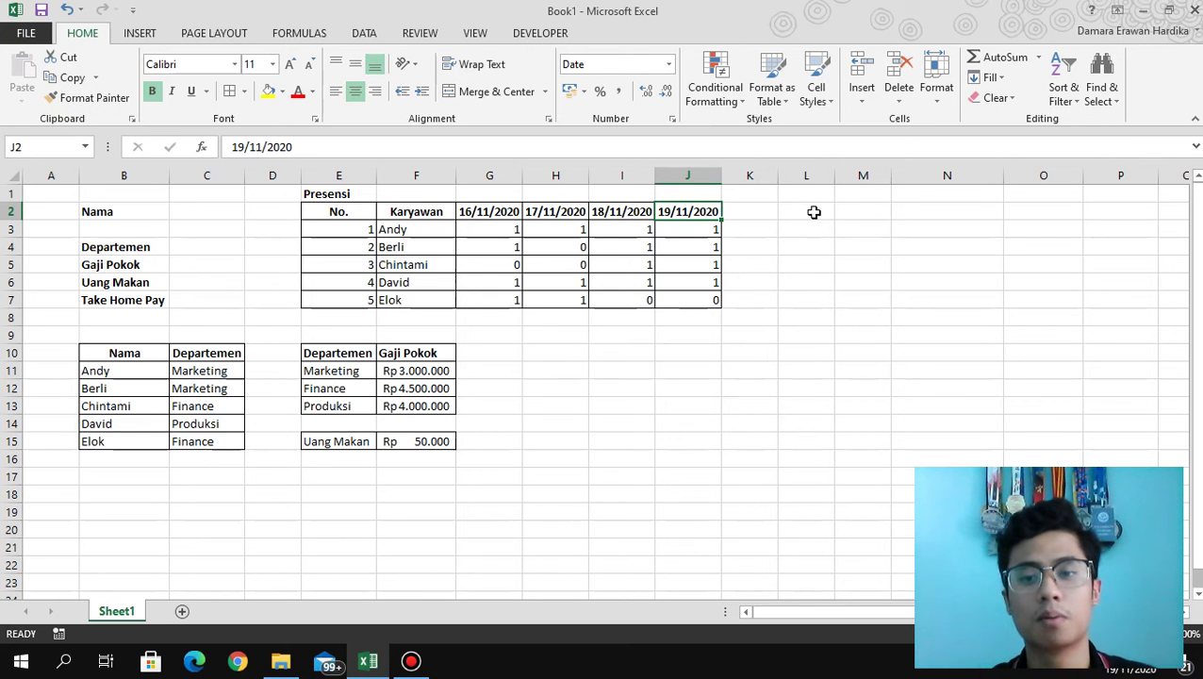
{"action": "left_click", "coordinate": [862, 216]}
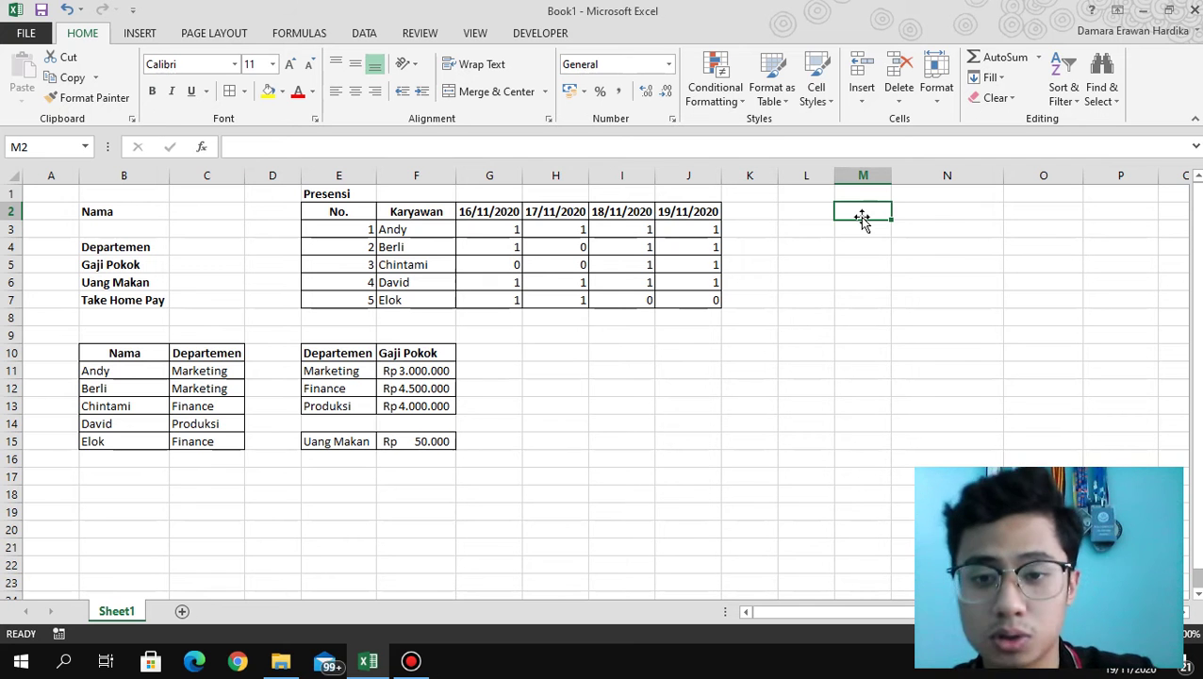
{"action": "left_click", "coordinate": [860, 193]}
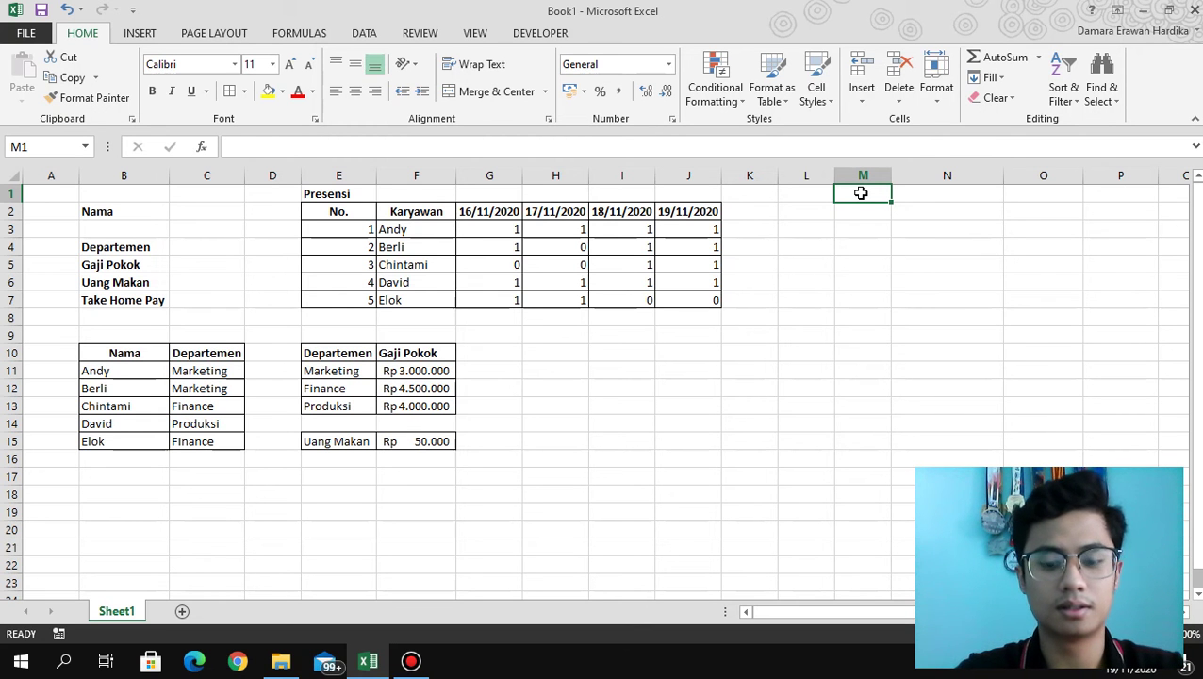
Type '*Asumsi tabel ini rahasia' in M1 and colour the text red.
{"action": "type", "text": "8"}
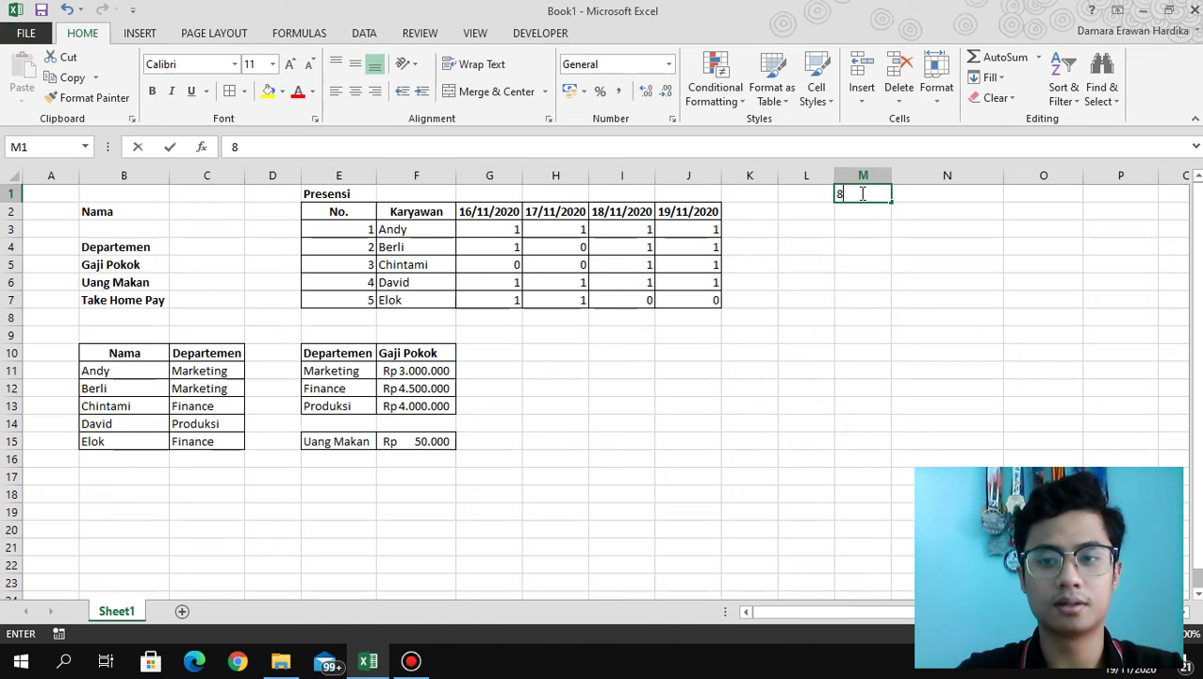
{"action": "key", "text": "BackSpace"}
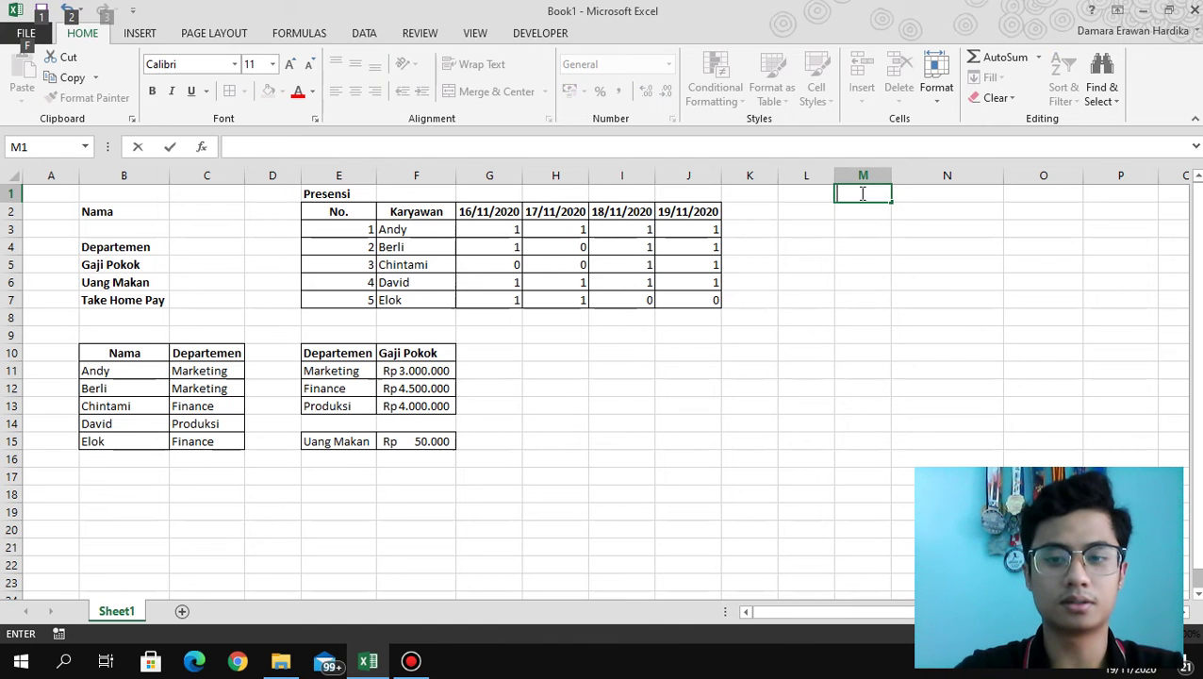
{"action": "key", "text": "F2"}
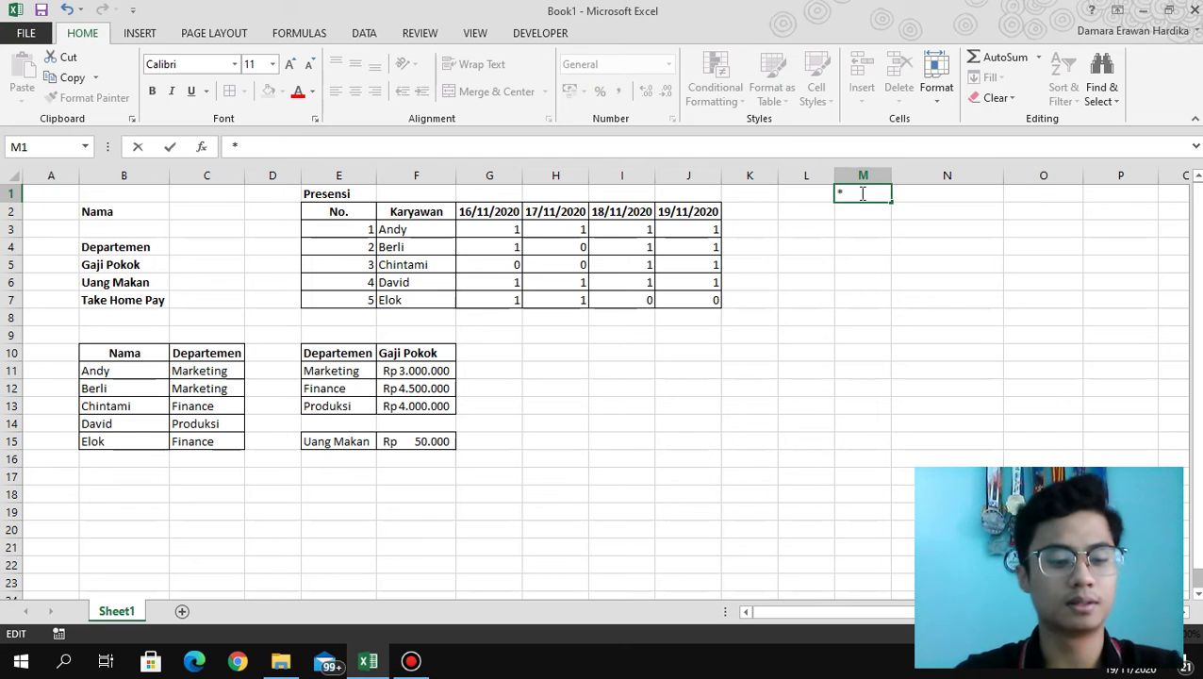
{"action": "type", "text": "*As"}
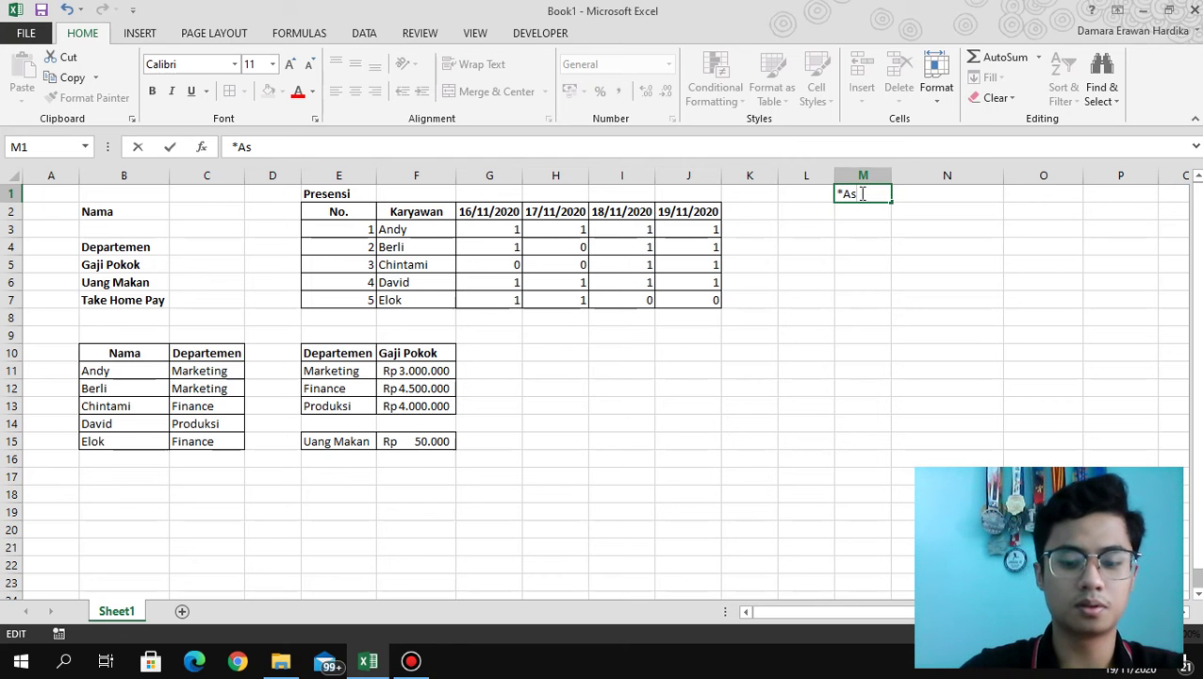
{"action": "type", "text": "umsi tab"}
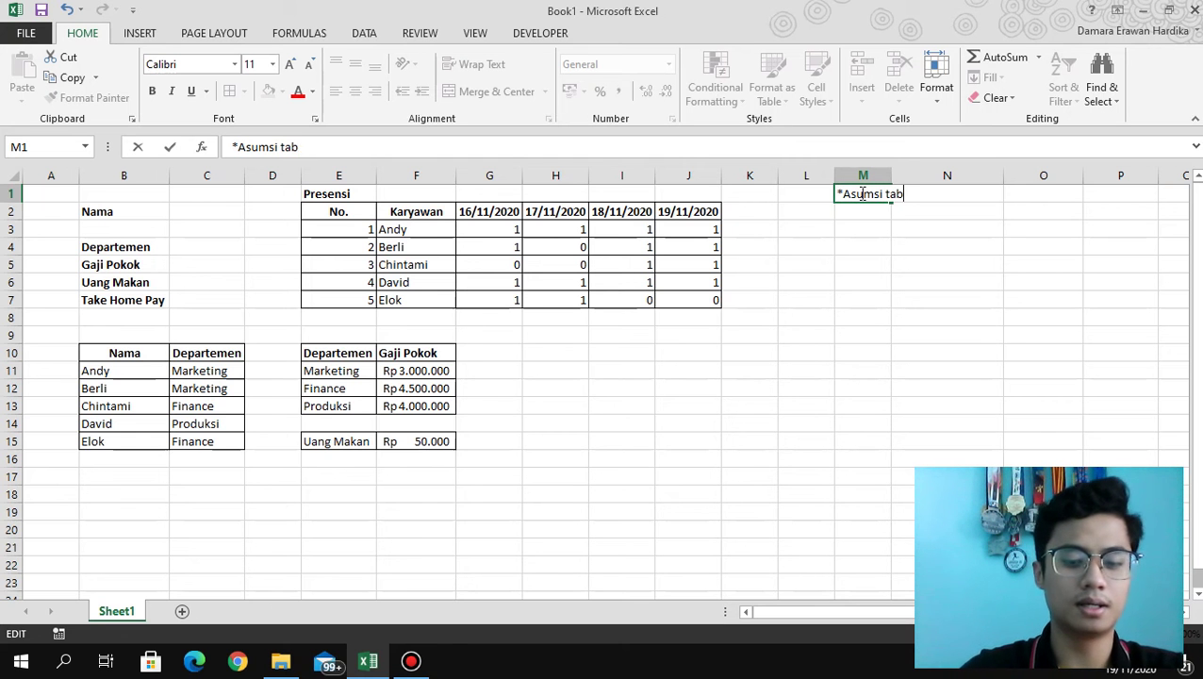
{"action": "type", "text": "el ini rahasia"}
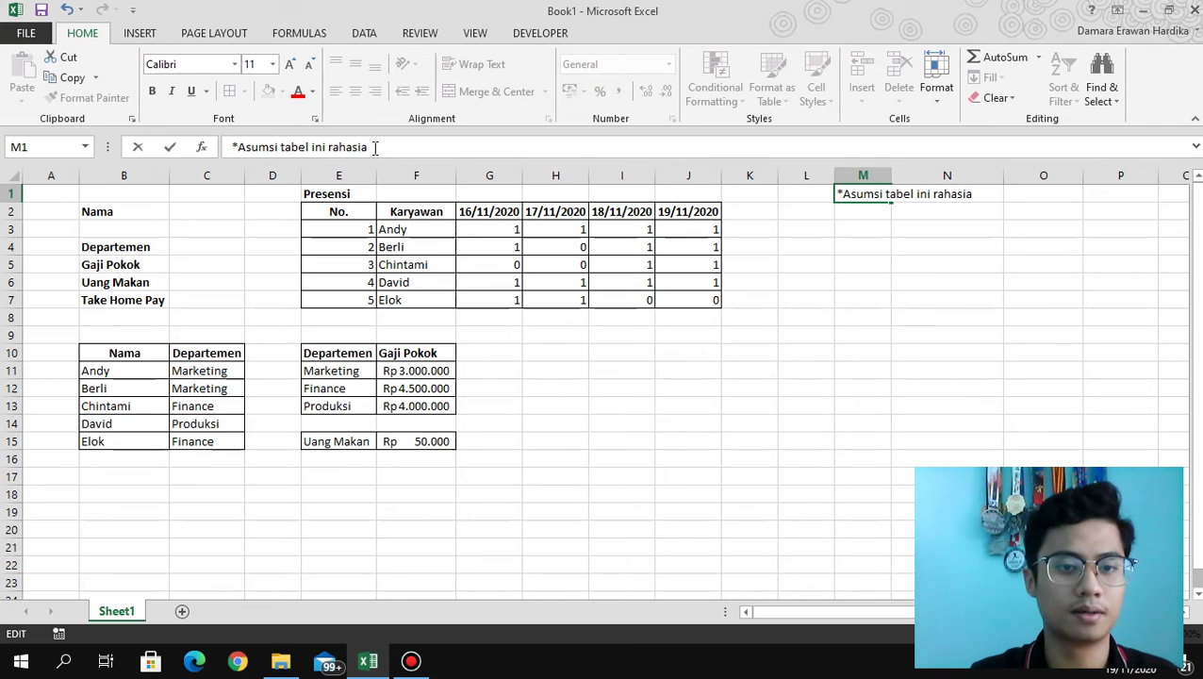
{"action": "left_click_drag", "start_coordinate": [375, 151], "coordinate": [222, 153]}
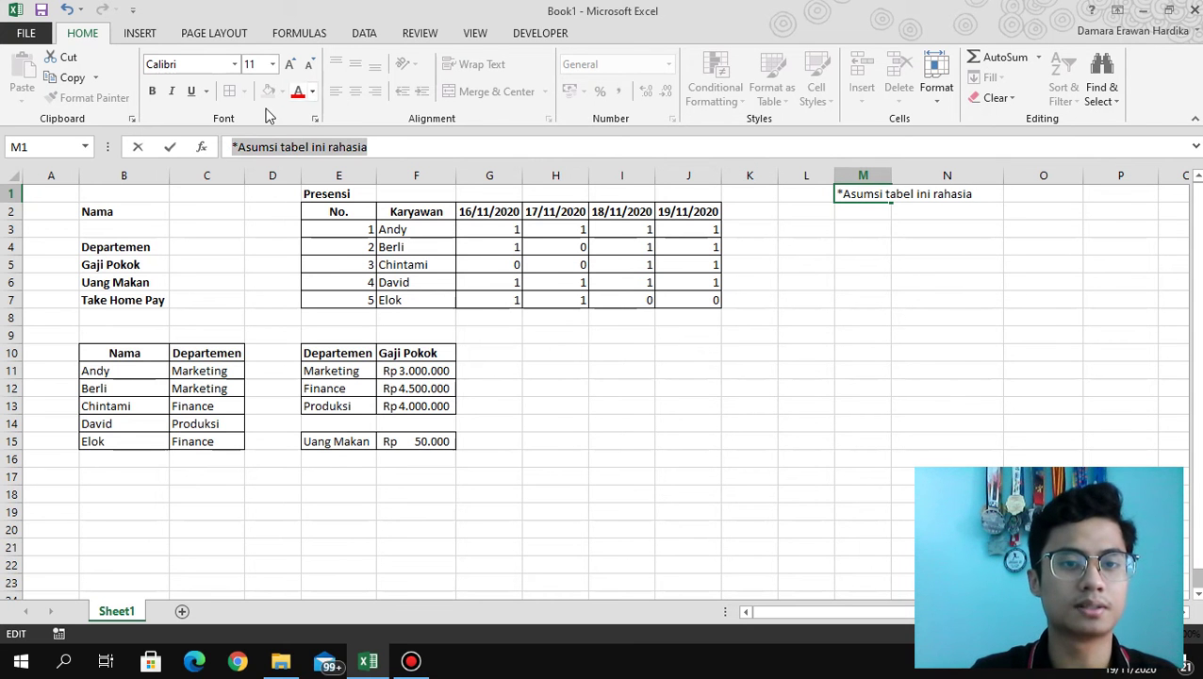
{"action": "left_click", "coordinate": [298, 96]}
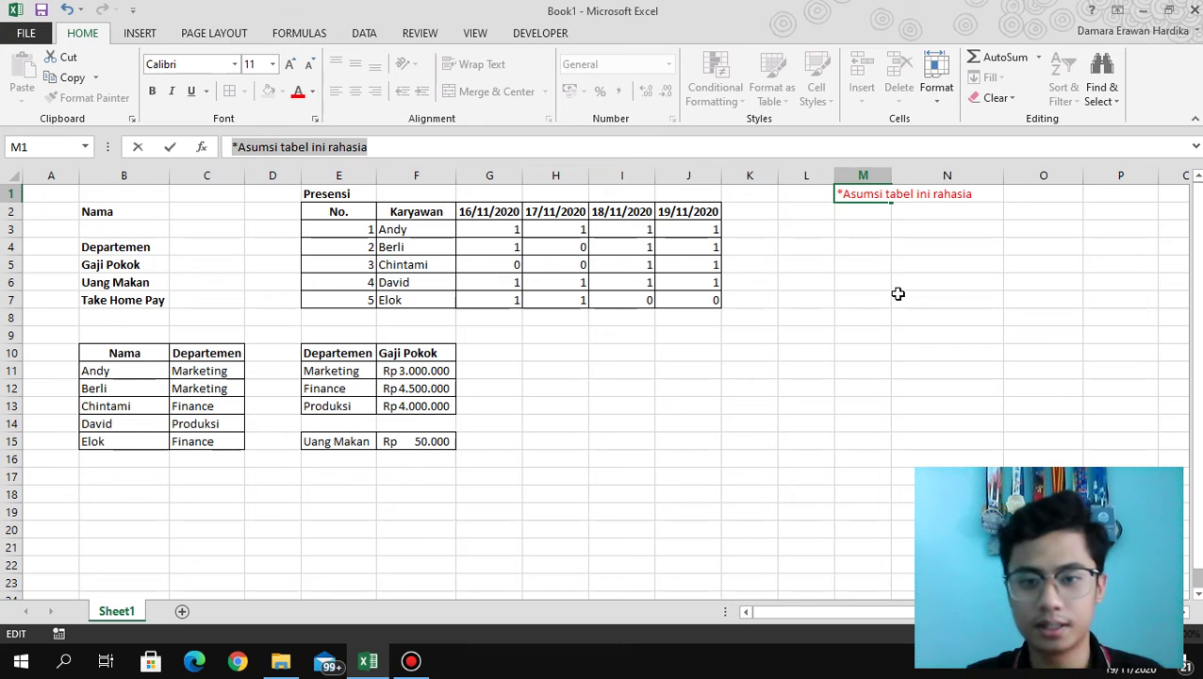
{"action": "left_click", "coordinate": [861, 213]}
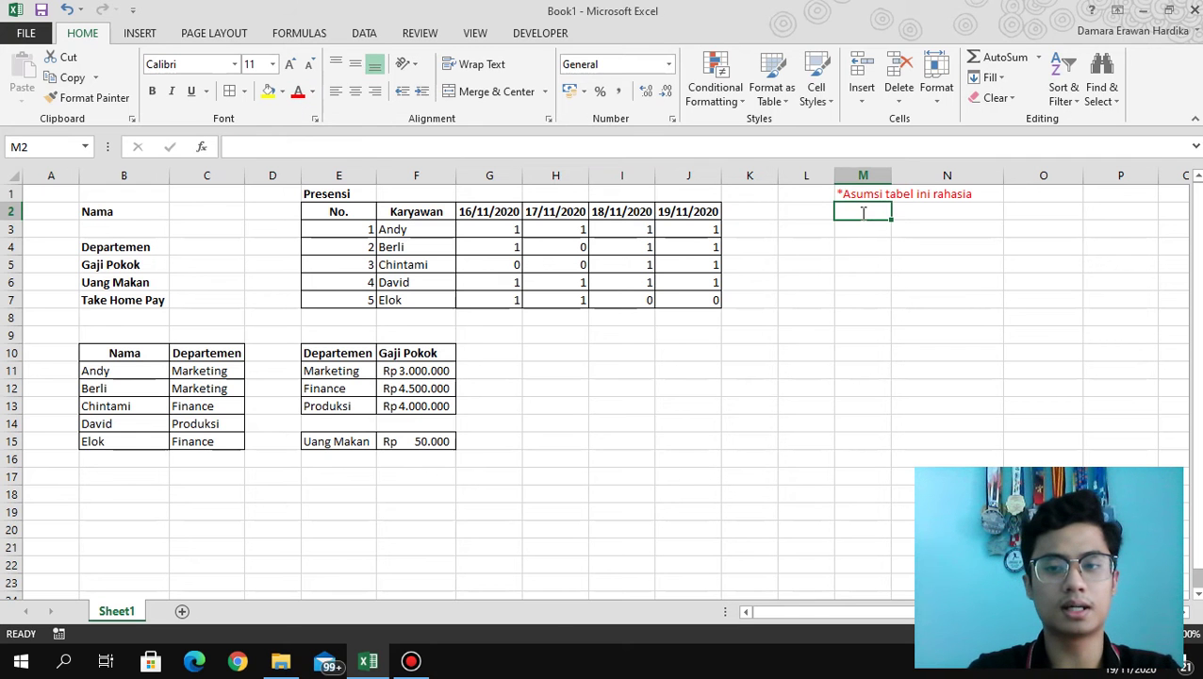
Enter the Nama and Jumlah Jam lembur headers in M2:N2 in automatic black font.
{"action": "type", "text": "Na"}
{"action": "key", "text": "BackSpace"}
{"action": "key", "text": "BackSpace"}
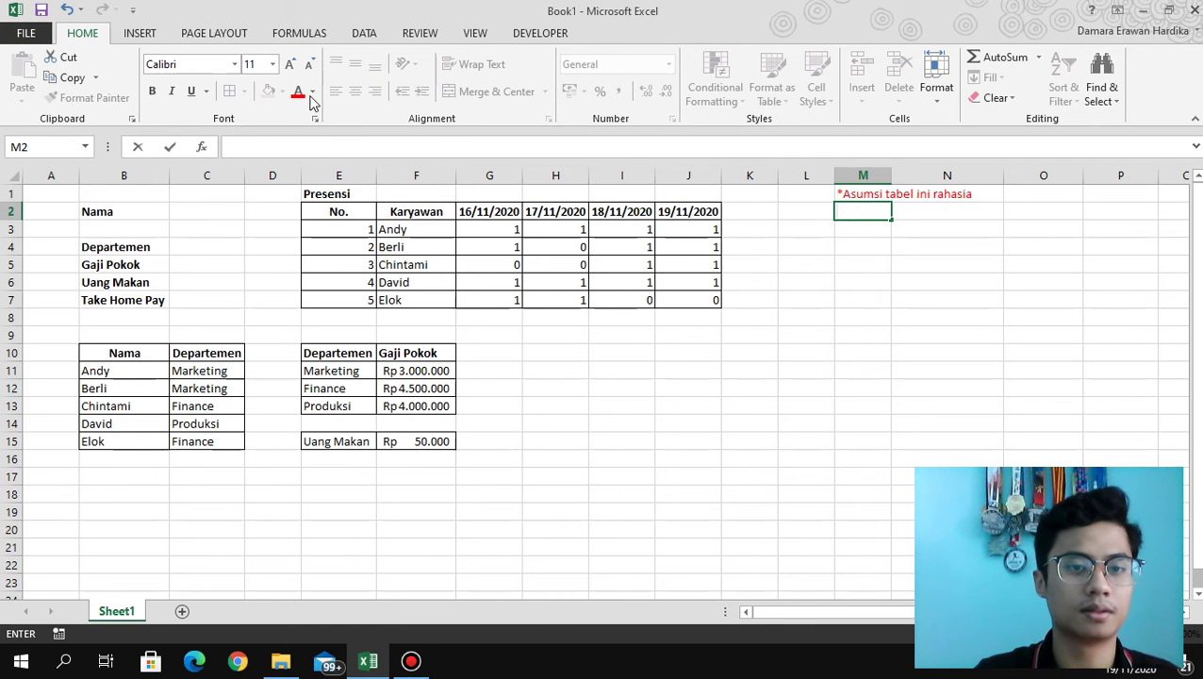
{"action": "left_click", "coordinate": [312, 92]}
{"action": "left_click", "coordinate": [311, 116]}
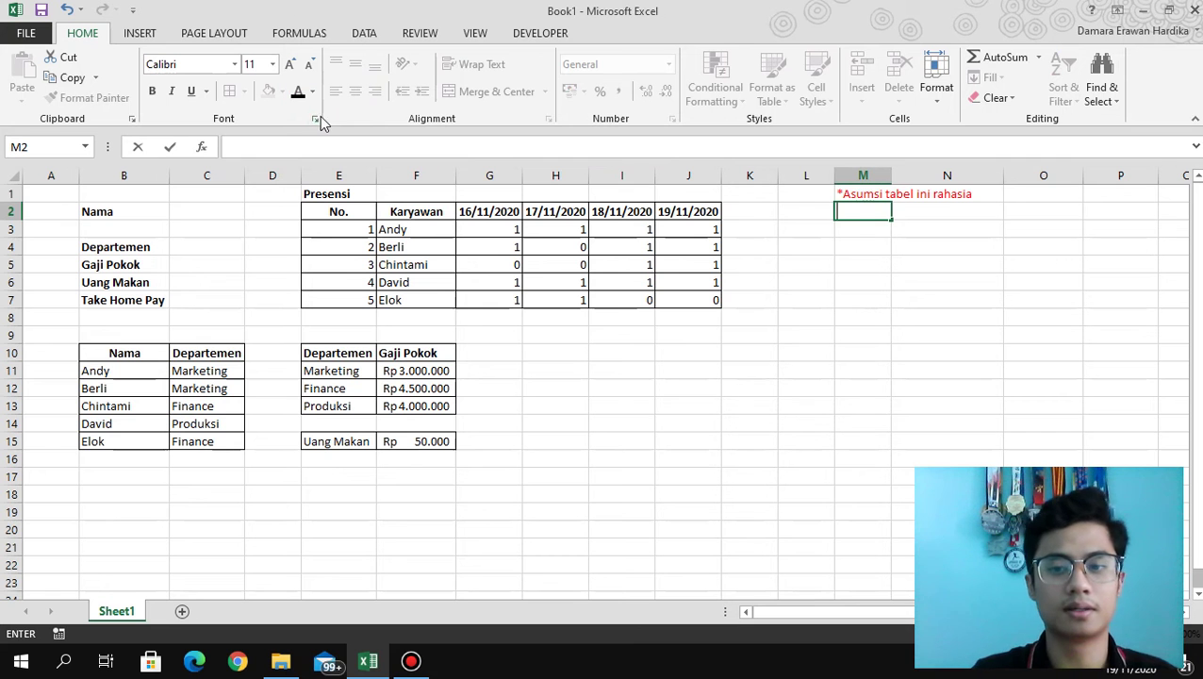
{"action": "type", "text": "Nama"}
{"action": "key", "text": "Tab"}
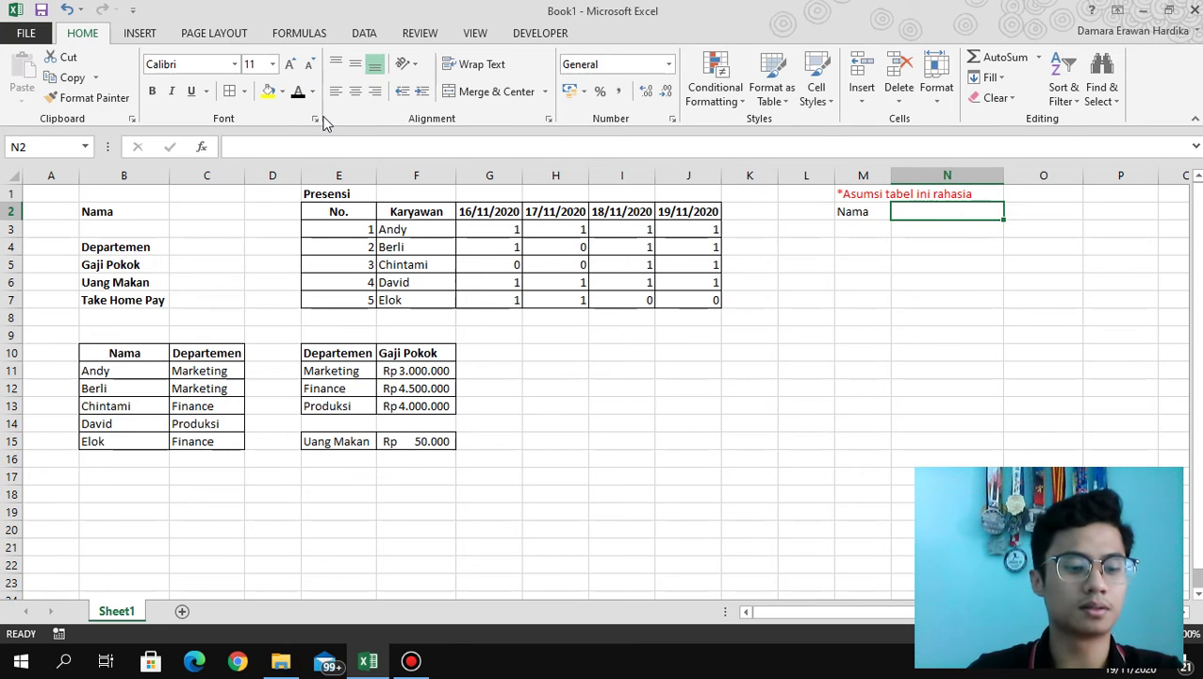
{"action": "type", "text": "Jaumlah "}
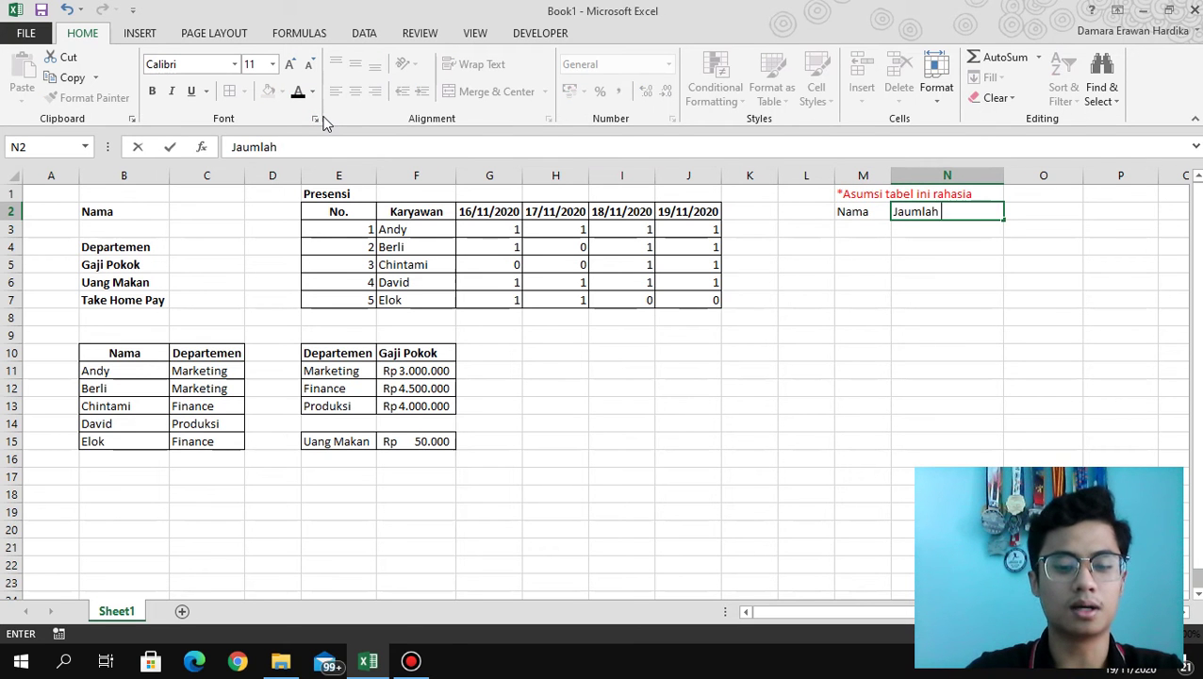
{"action": "type", "text": "Jam lebur"}
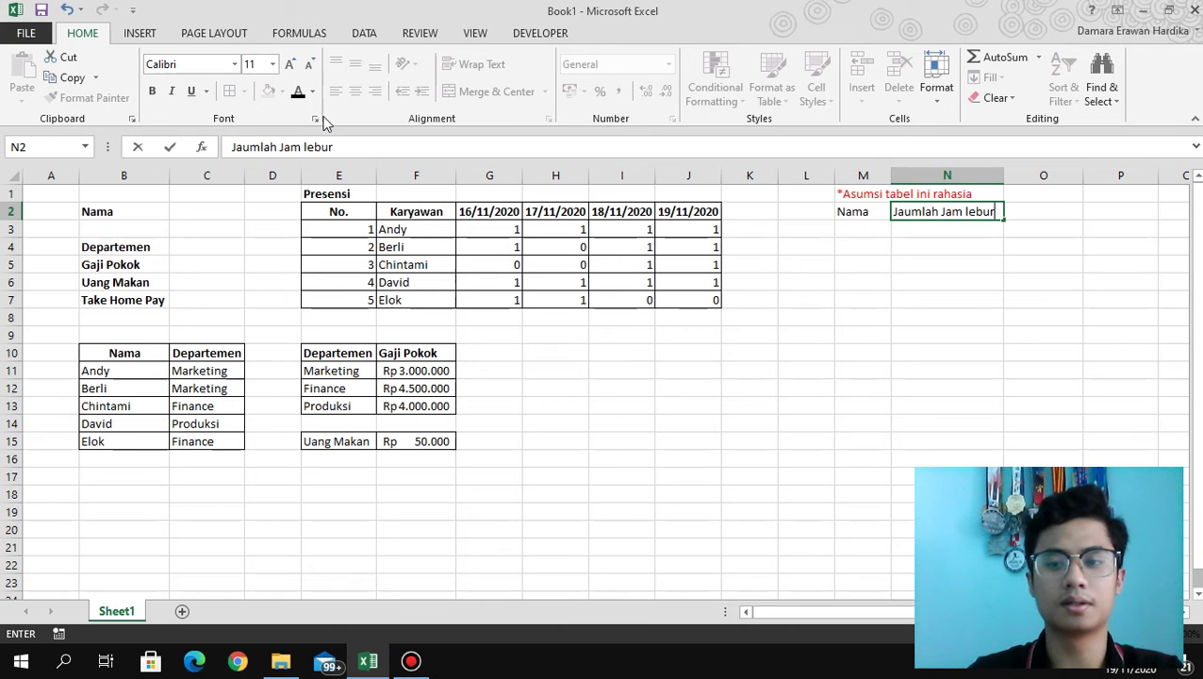
{"action": "key", "text": "Tab"}
{"action": "key", "text": "Left"}
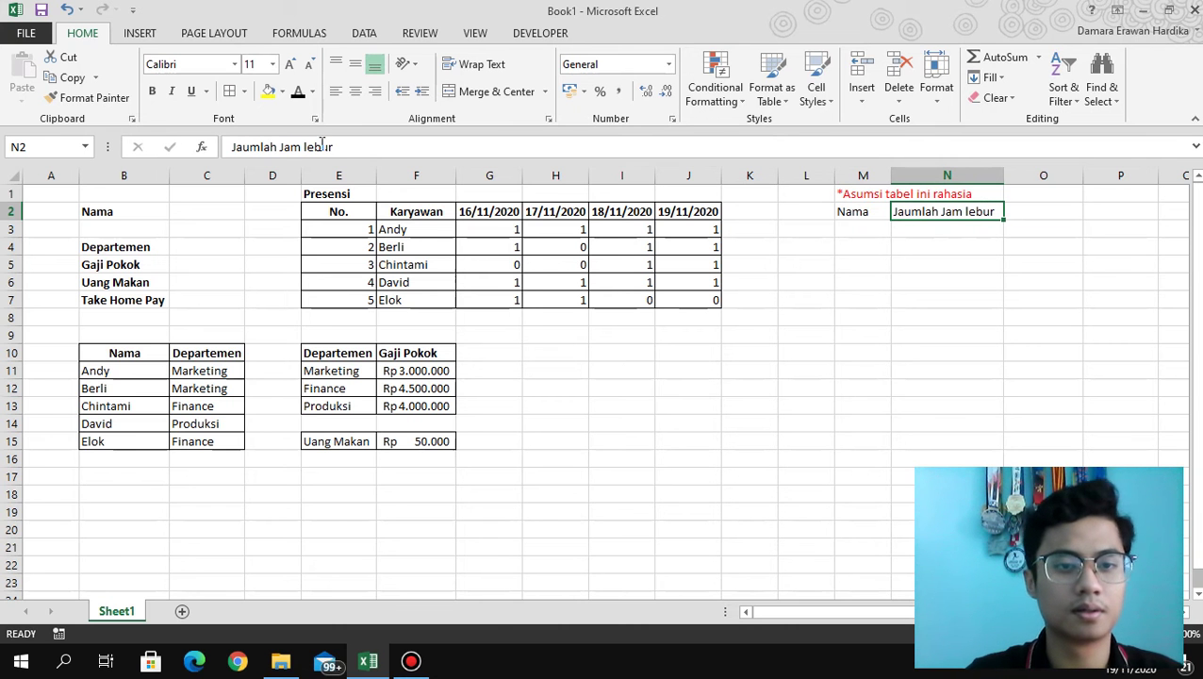
{"action": "left_click", "coordinate": [316, 147]}
{"action": "type", "text": "m"}
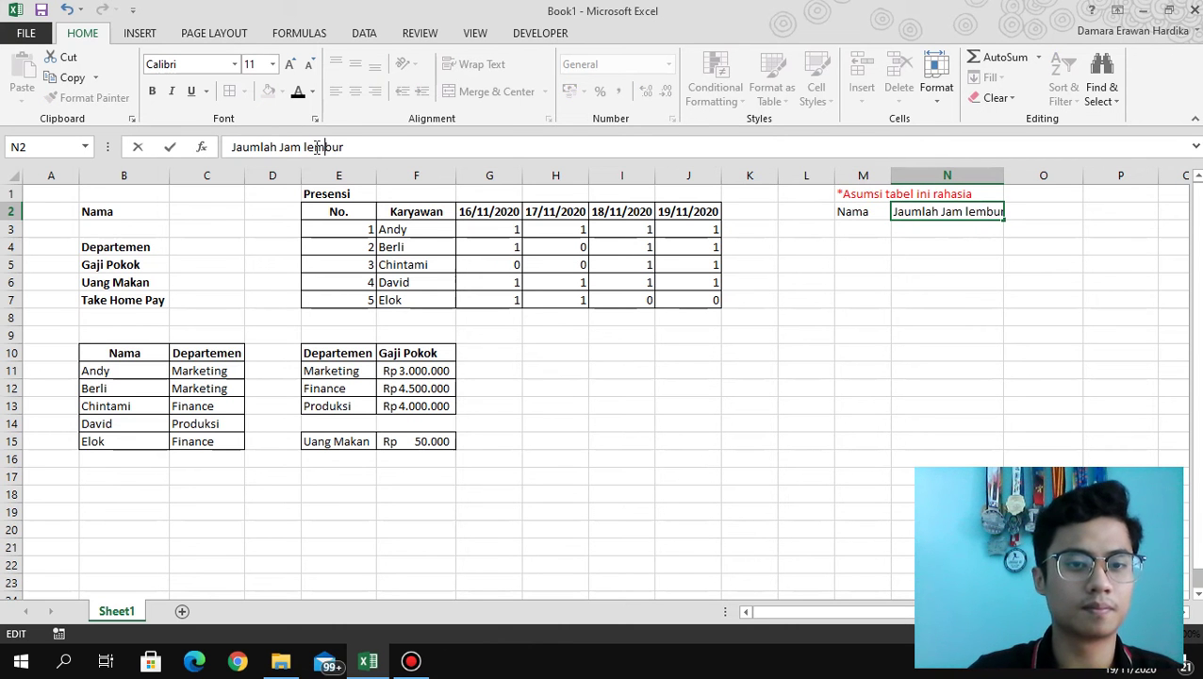
{"action": "key", "text": "Return"}
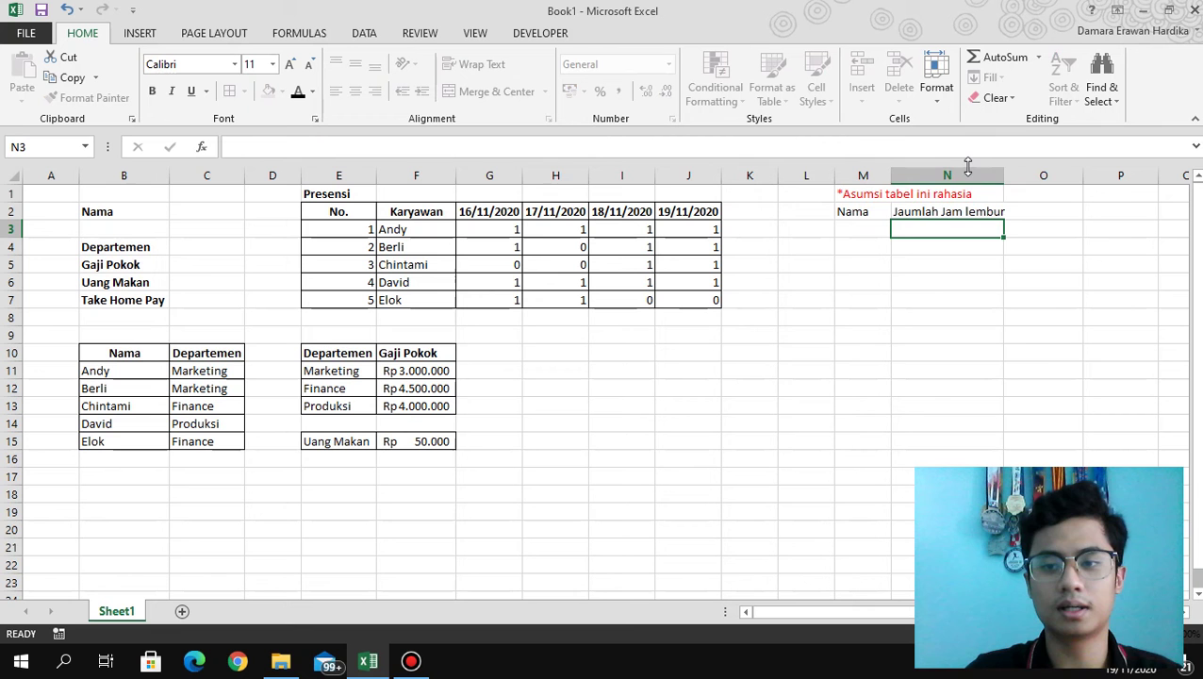
Add the Gaji and Departemen headers in O2 and P2.
{"action": "key", "text": "Right"}
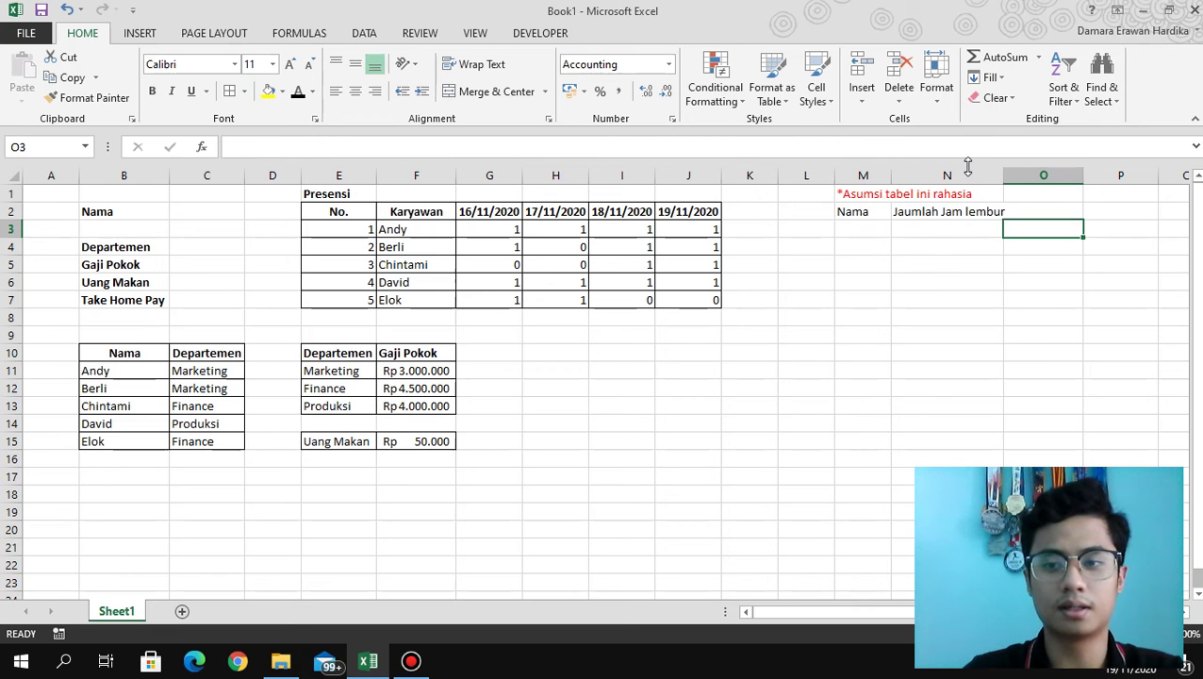
{"action": "key", "text": "Up"}
{"action": "type", "text": "Gaji"}
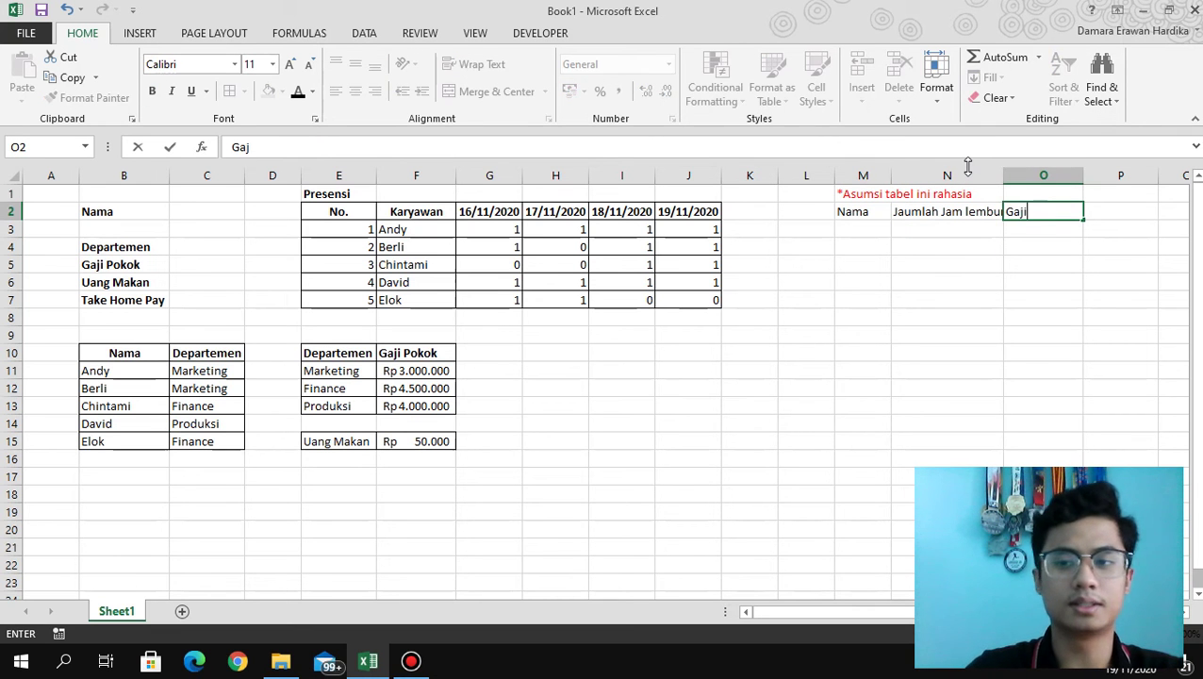
{"action": "key", "text": "Tab"}
{"action": "type", "text": "Departemen"}
{"action": "left_click", "coordinate": [1008, 276]}
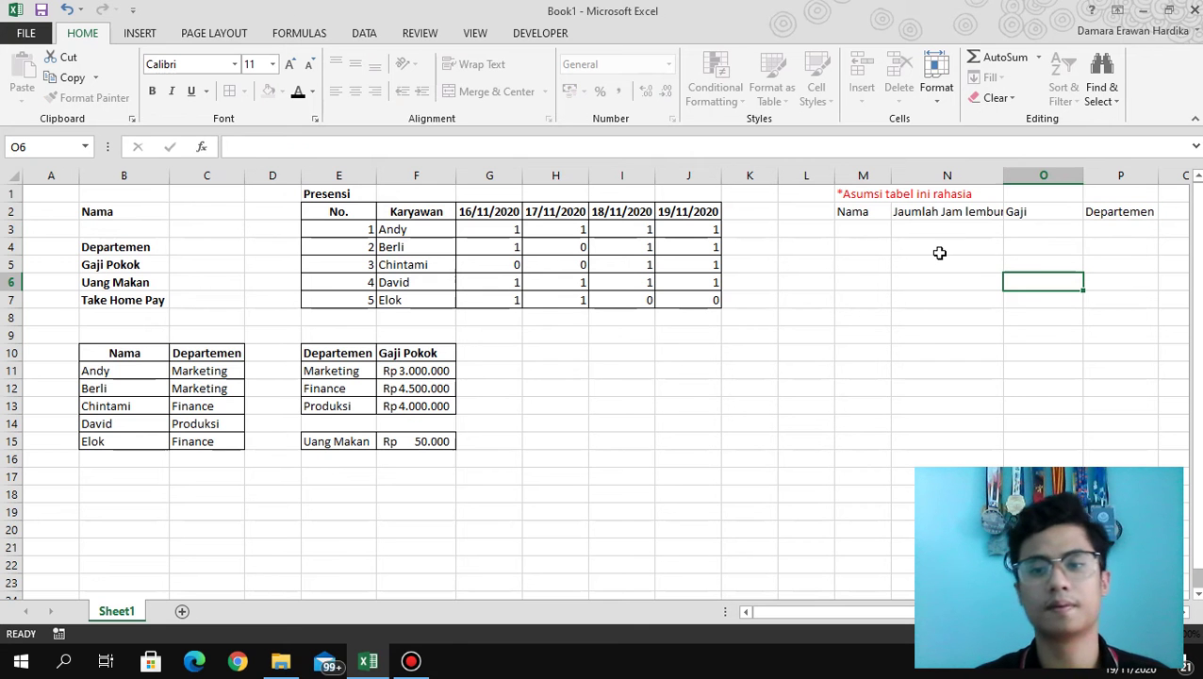
Copy the five employee names from F3:F7 into M3:M7.
{"action": "left_click_drag", "start_coordinate": [402, 231], "coordinate": [401, 300]}
{"action": "key", "text": "ctrl+c"}
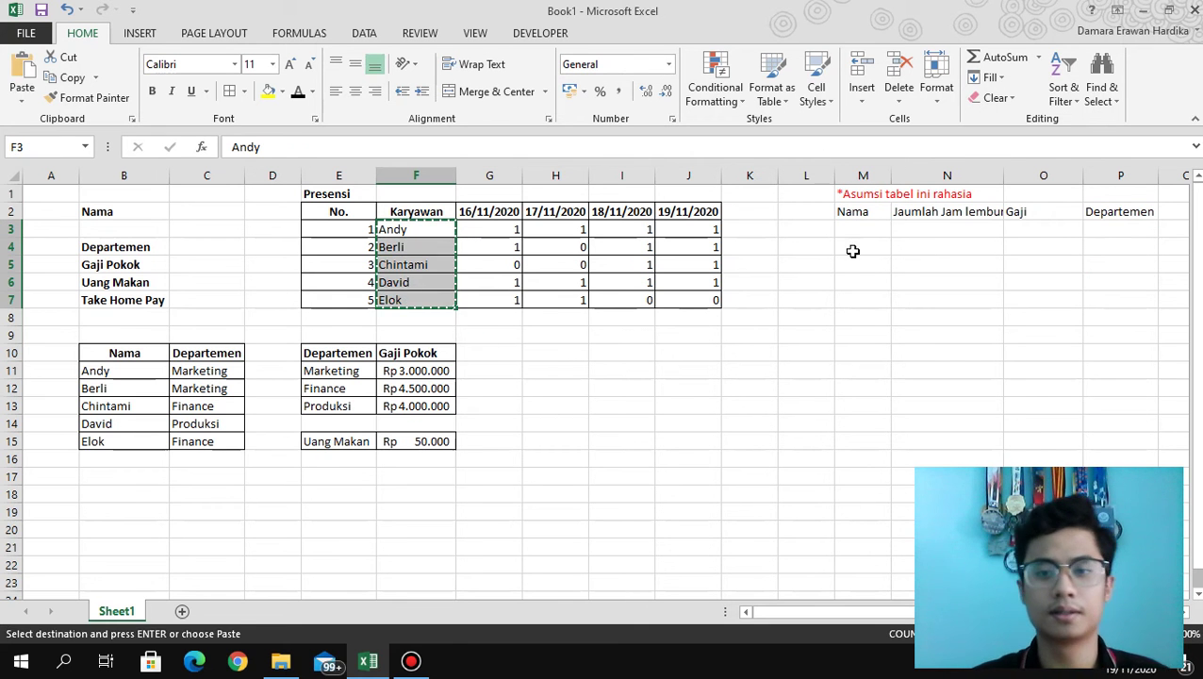
{"action": "left_click", "coordinate": [848, 235]}
{"action": "key", "text": "ctrl+v"}
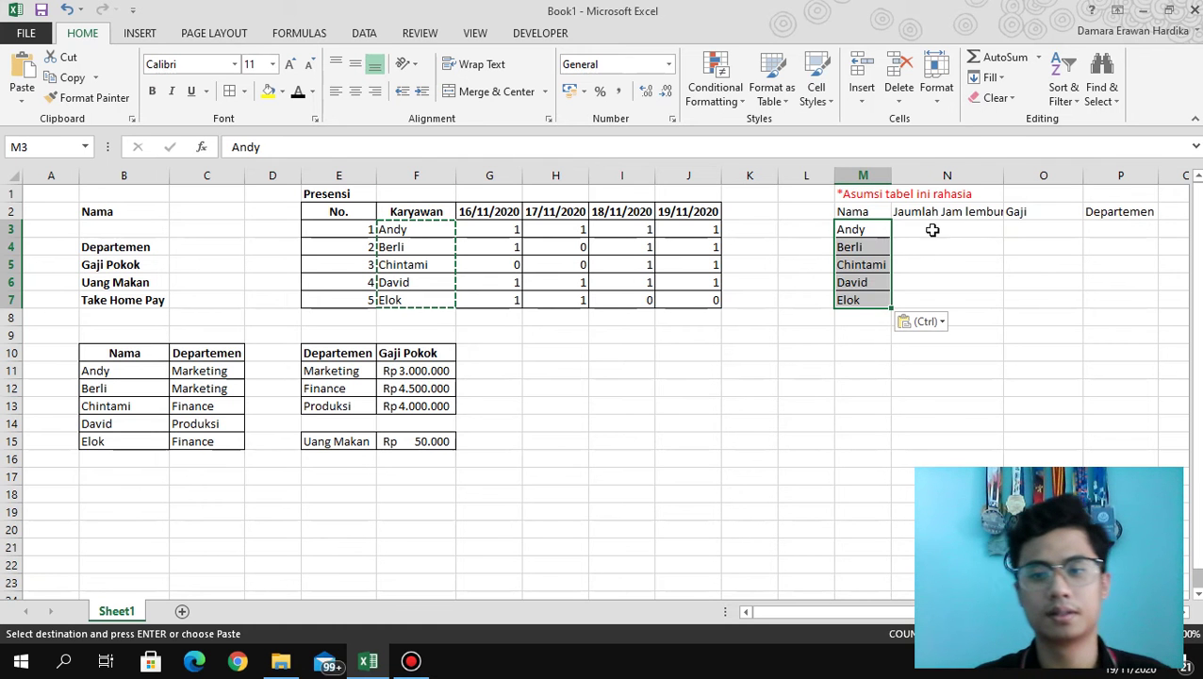
Correct the misspelled overtime header so it reads Jumlah Jam lembur.
{"action": "left_click", "coordinate": [940, 231]}
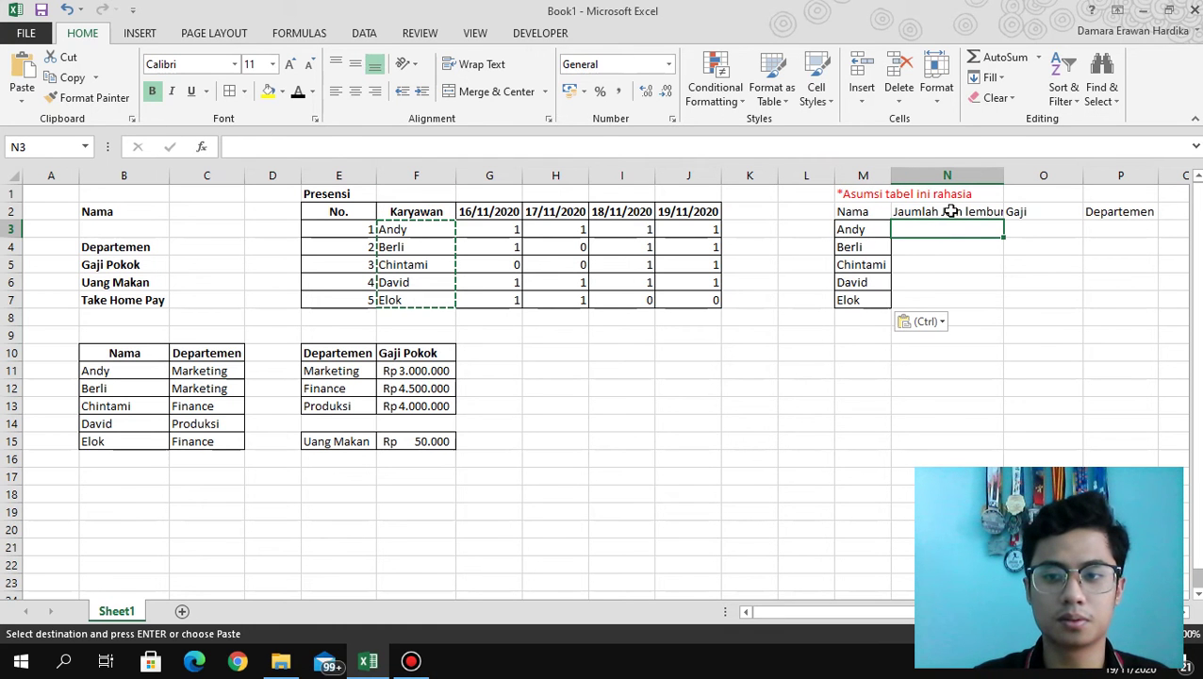
{"action": "left_click", "coordinate": [952, 211]}
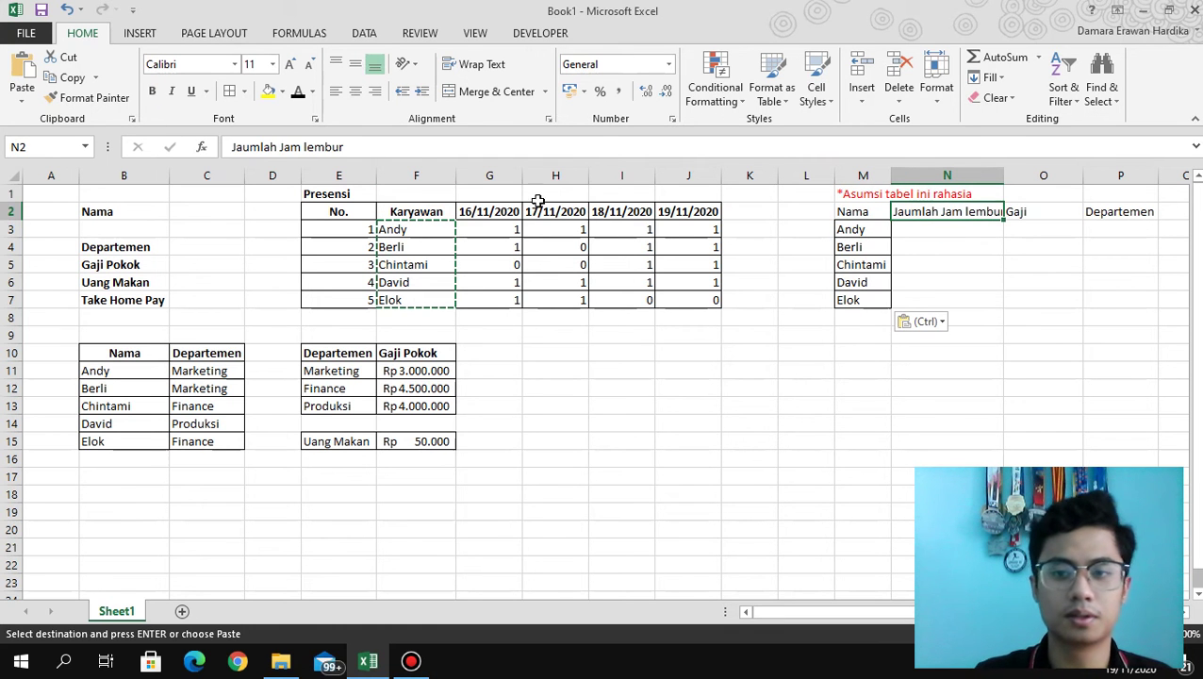
{"action": "left_click", "coordinate": [243, 149]}
{"action": "key", "text": "BackSpace"}
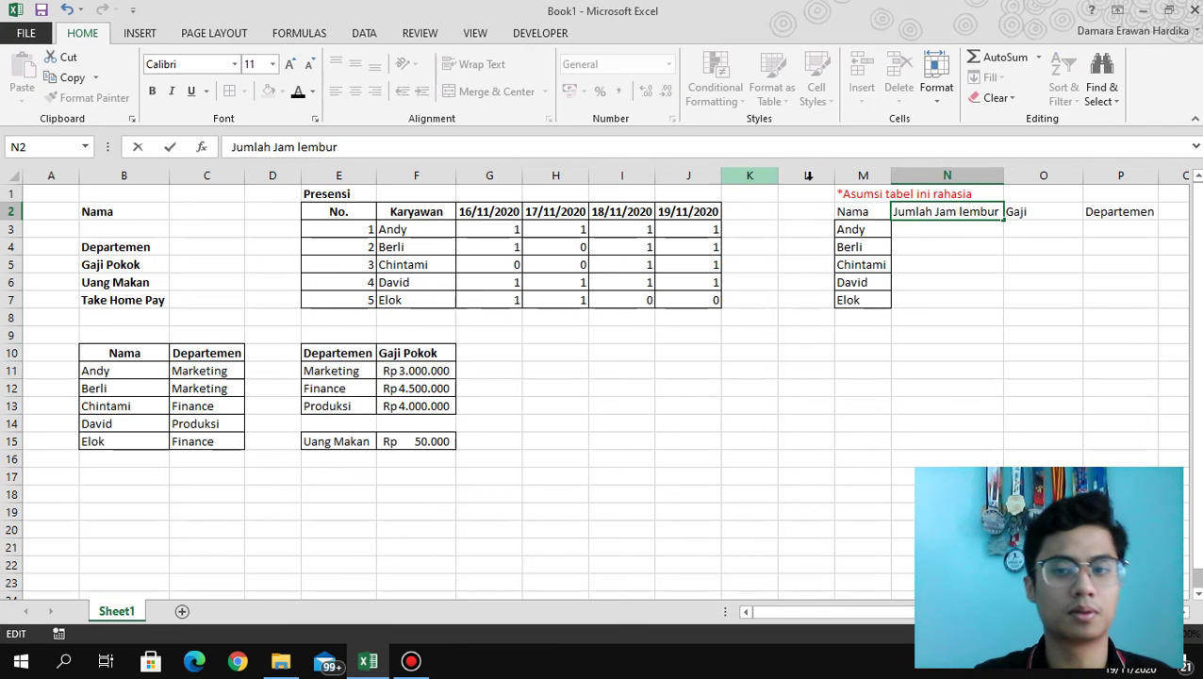
{"action": "left_click", "coordinate": [940, 227]}
Enter =SUM(G3:J3) in N3 and fill it down to N7, giving 4, 3, 2, 4, 2.
{"action": "type", "text": "="}
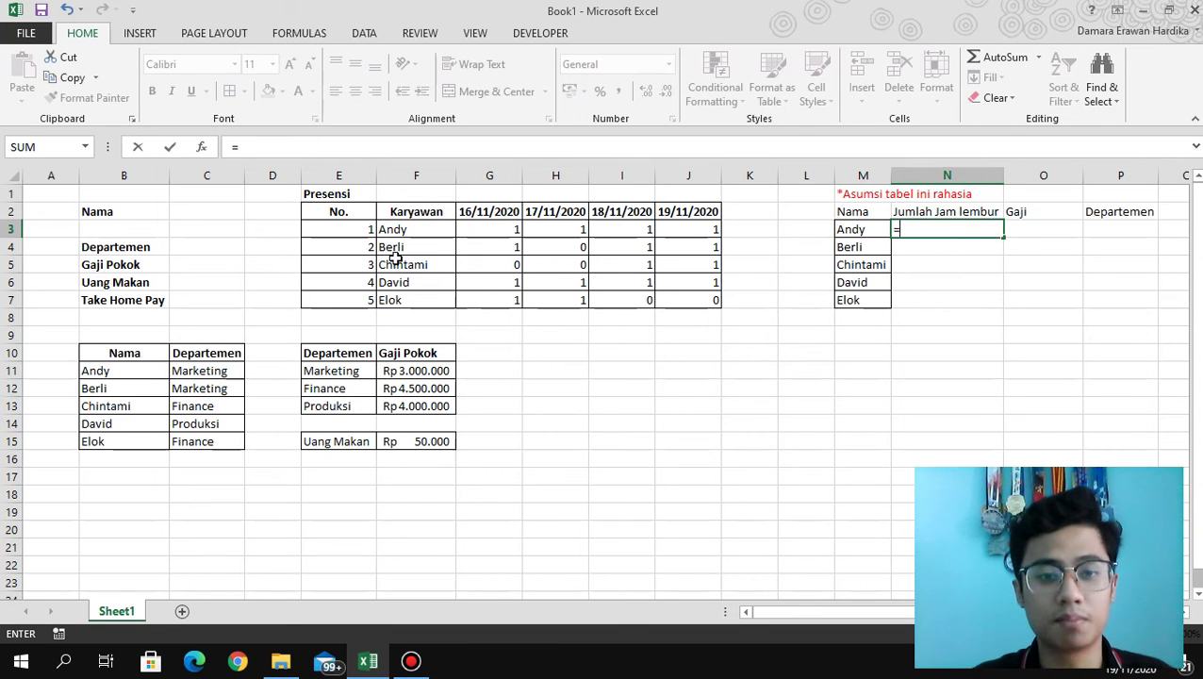
{"action": "type", "text": "sum"}
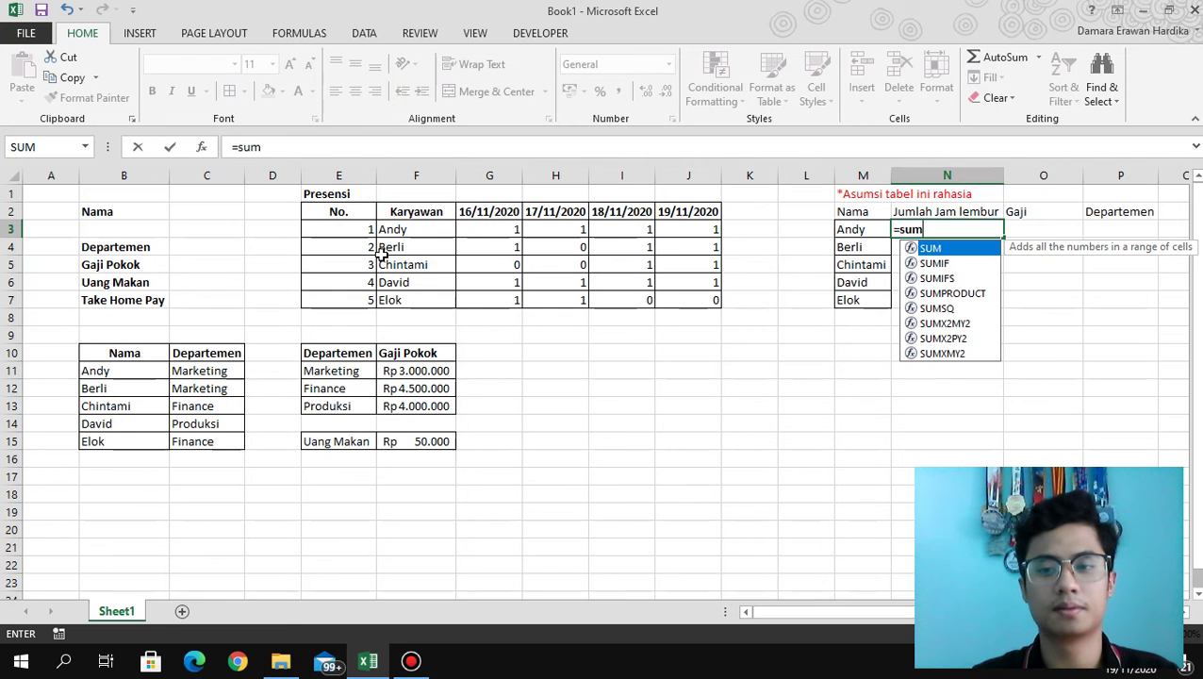
{"action": "type", "text": "("}
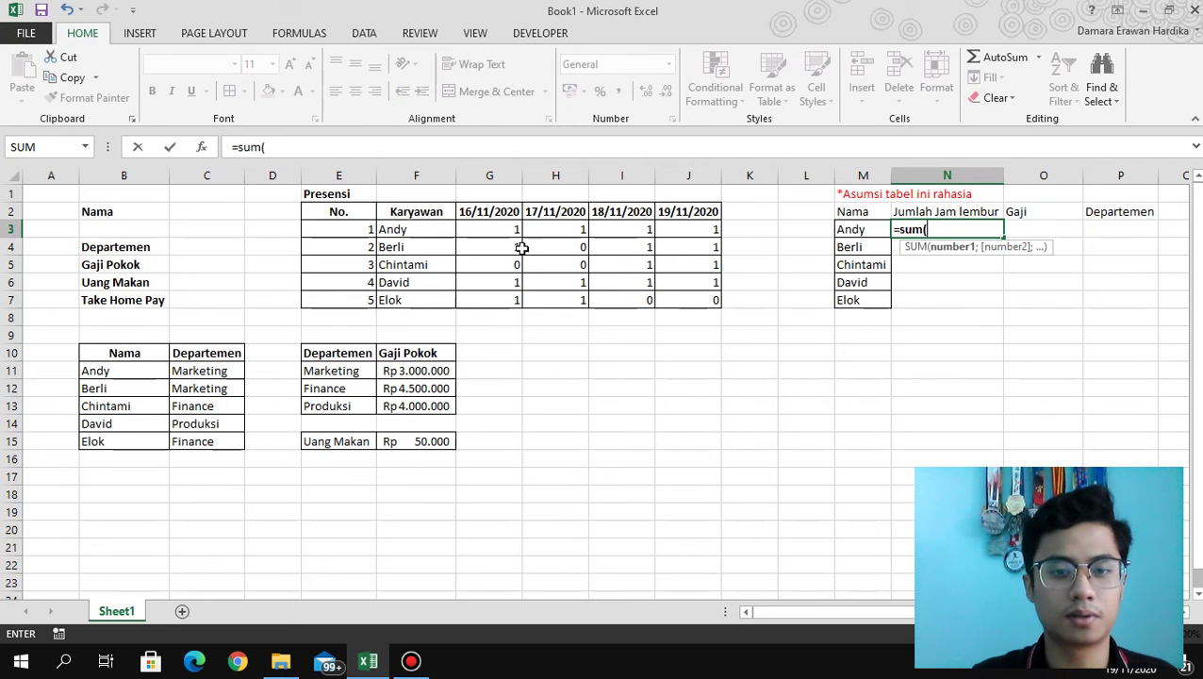
{"action": "left_click_drag", "start_coordinate": [506, 230], "coordinate": [671, 235]}
{"action": "type", "text": ")"}
{"action": "key", "text": "Return"}
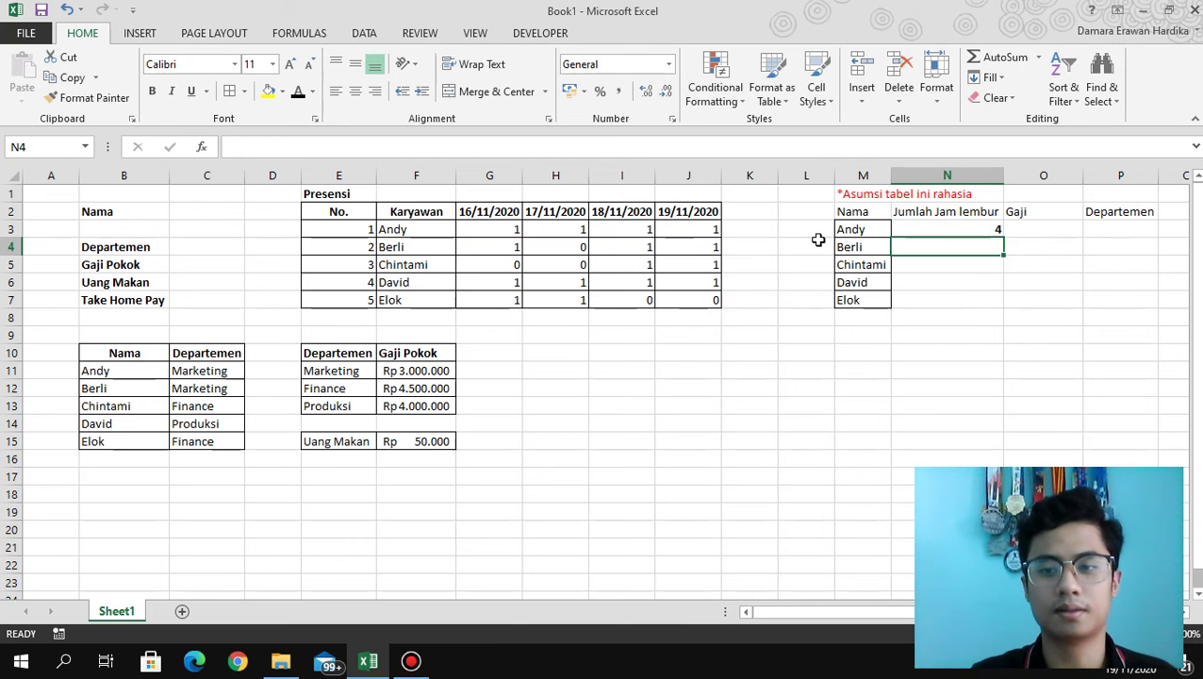
{"action": "left_click", "coordinate": [980, 232]}
{"action": "left_click_drag", "start_coordinate": [1003, 238], "coordinate": [1000, 301]}
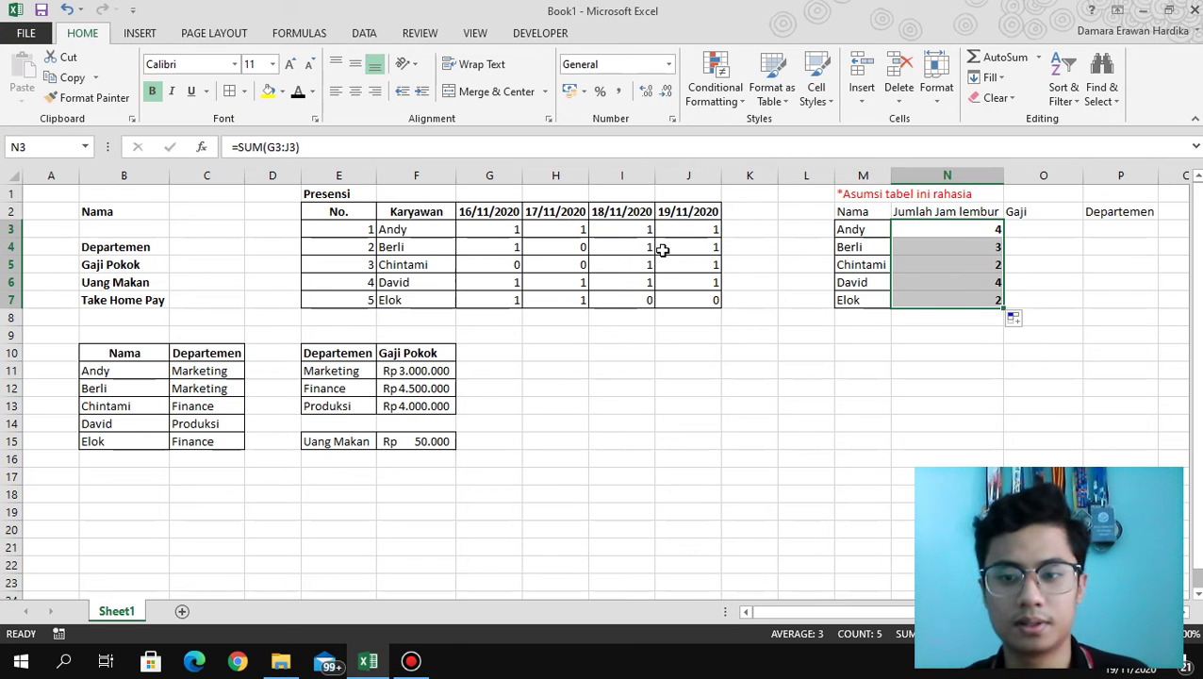
Link O3 and O4 to the Marketing base salary in the salary table.
{"action": "left_click", "coordinate": [1041, 229]}
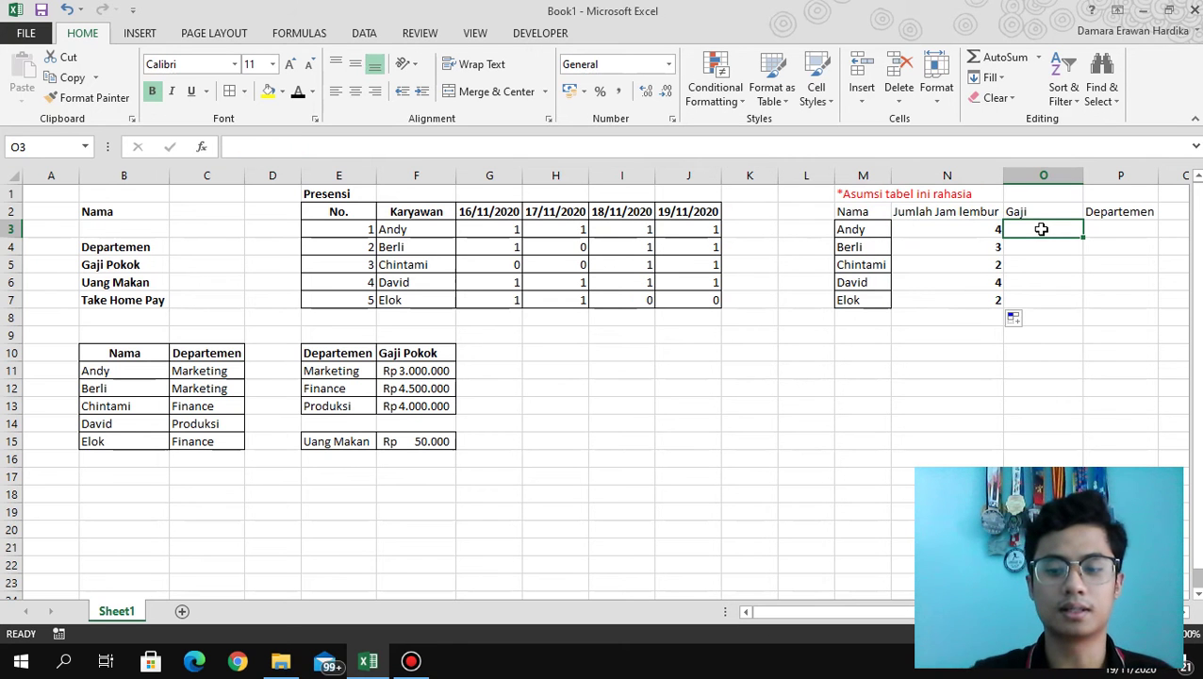
{"action": "type", "text": "="}
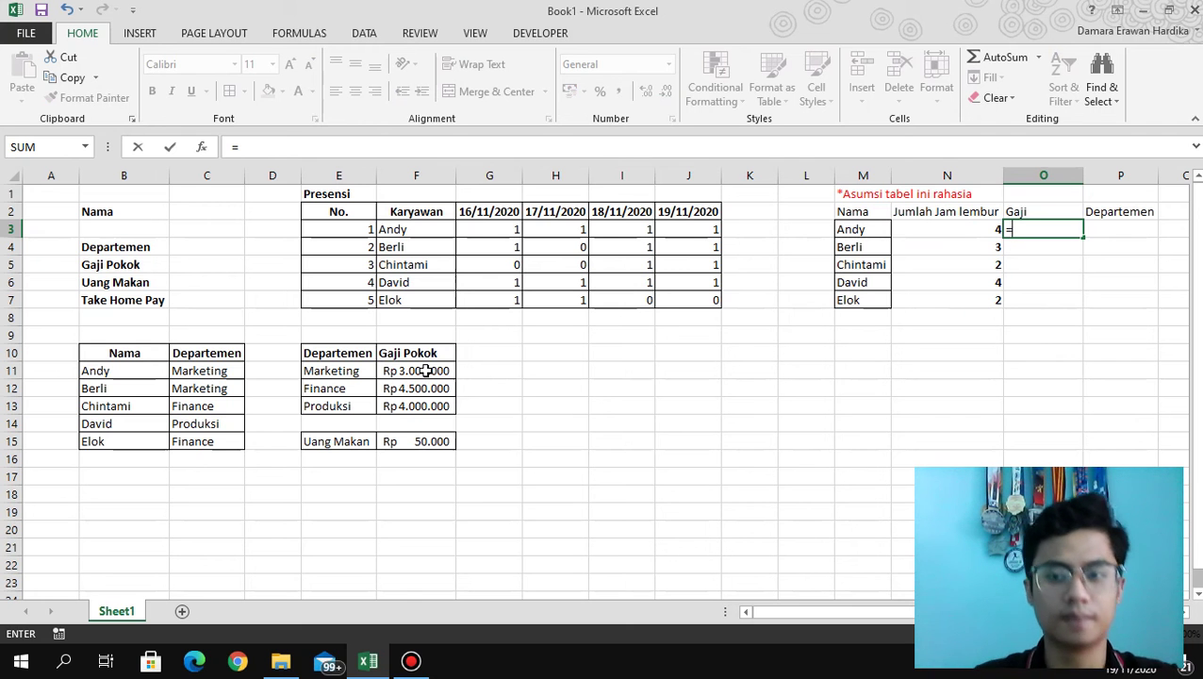
{"action": "key", "text": "Escape"}
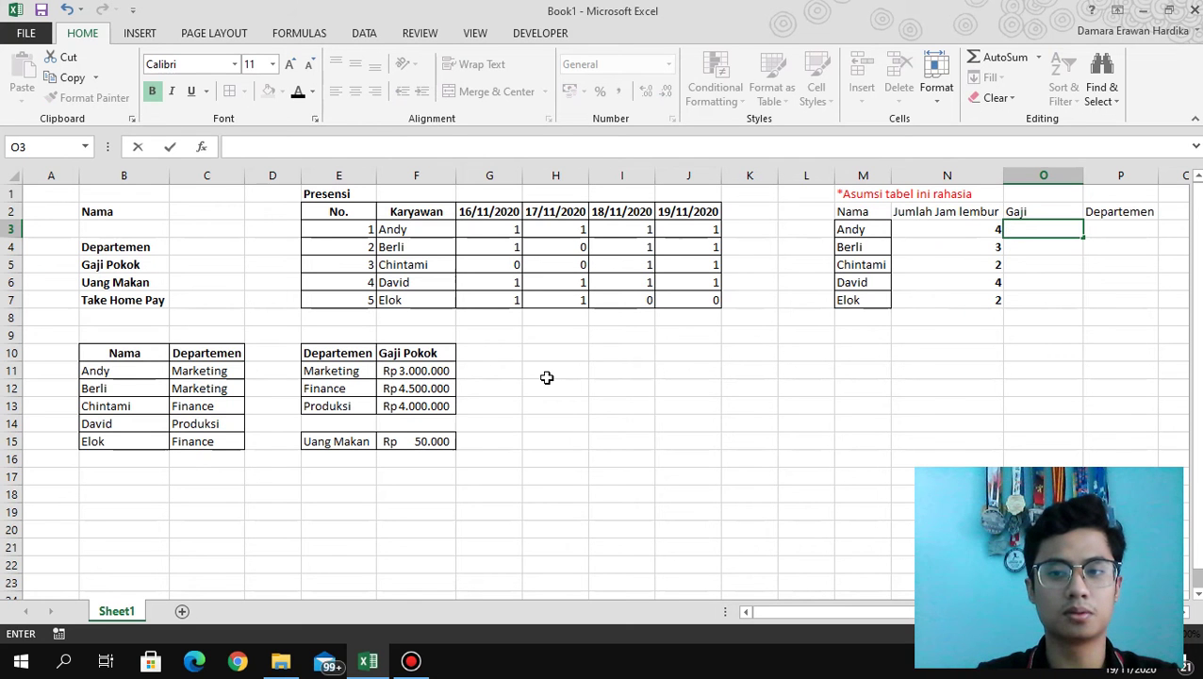
{"action": "type", "text": "="}
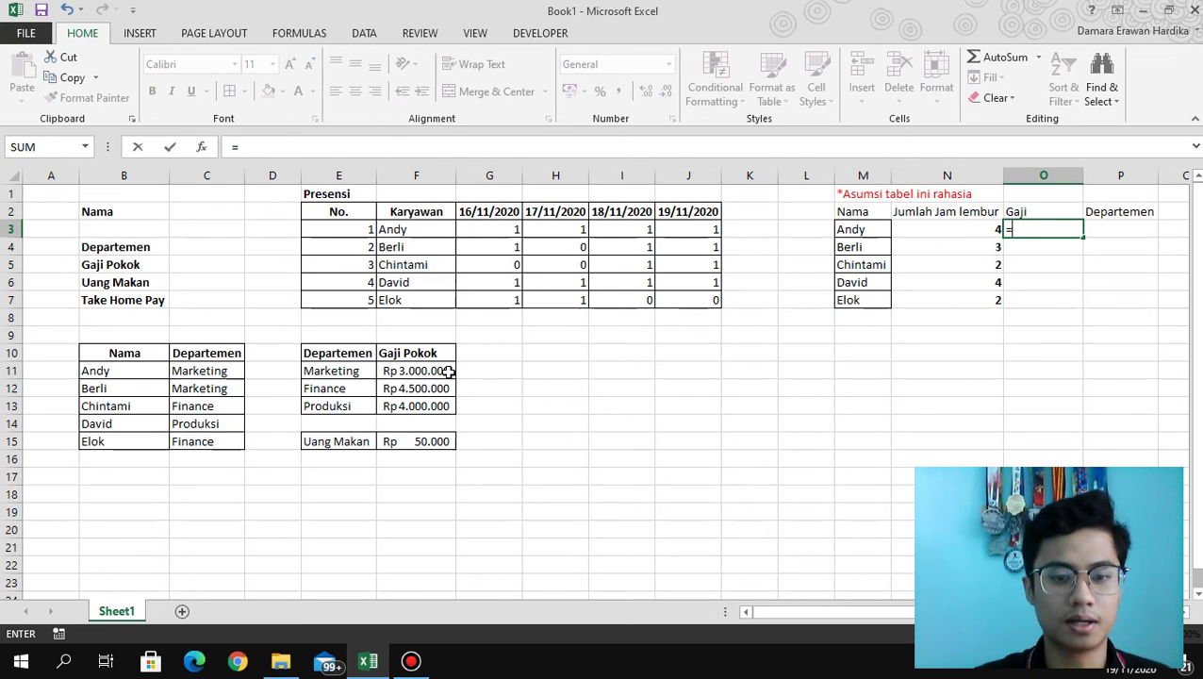
{"action": "left_click", "coordinate": [441, 370]}
{"action": "key", "text": "Return"}
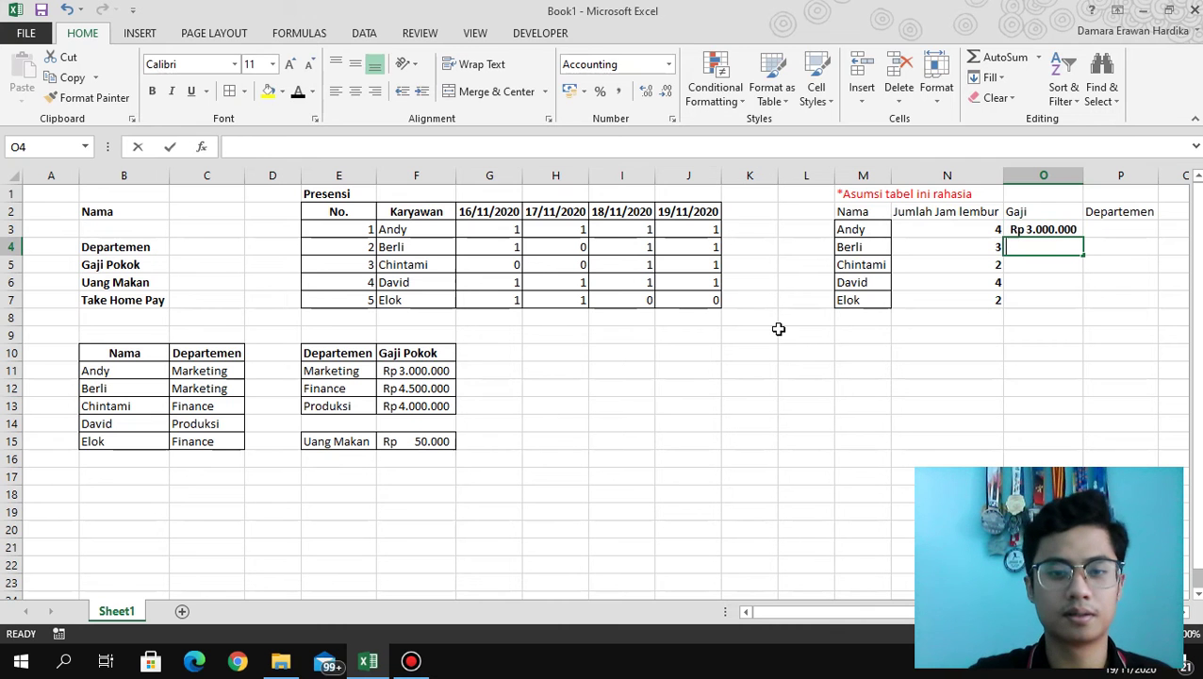
{"action": "type", "text": "="}
{"action": "left_click", "coordinate": [416, 371]}
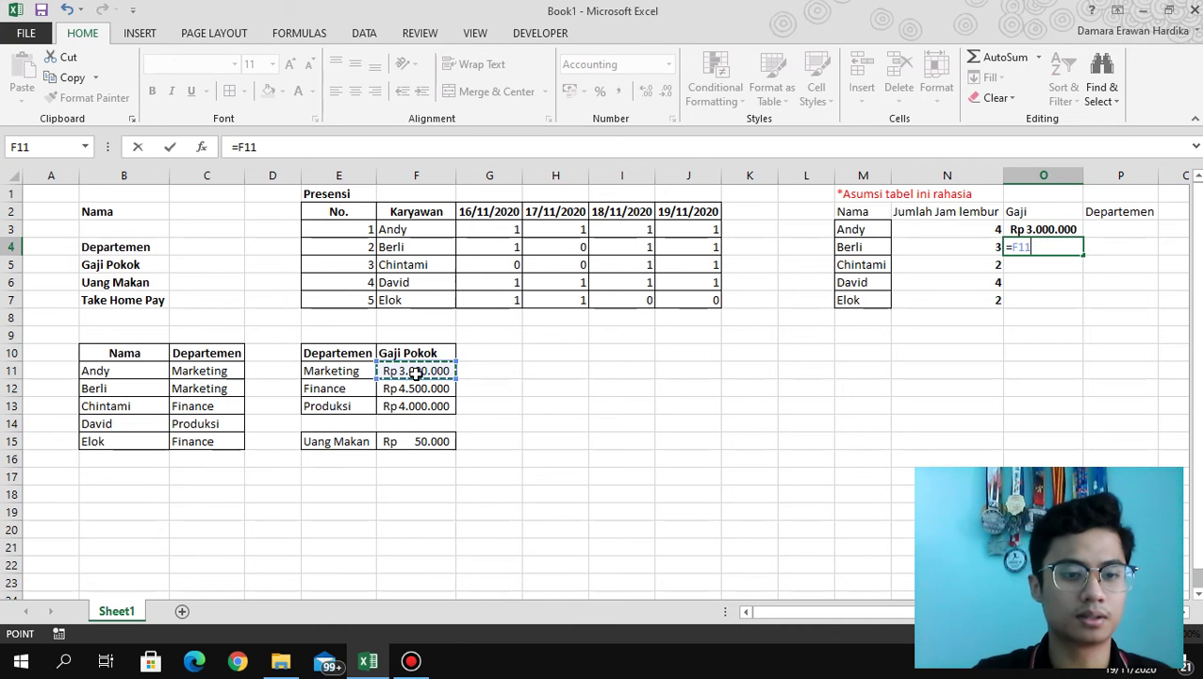
{"action": "key", "text": "Return"}
Link O5, O6 and O7 to the Finance, Produksi and Finance base salaries.
{"action": "type", "text": "="}
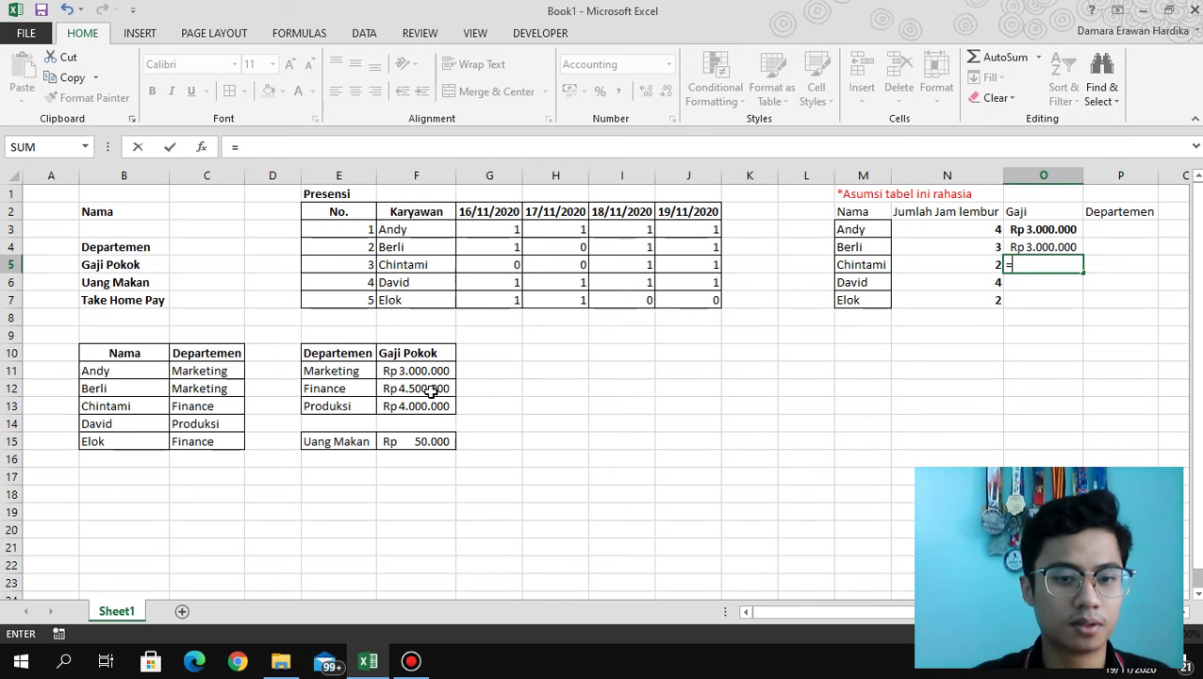
{"action": "left_click", "coordinate": [431, 391]}
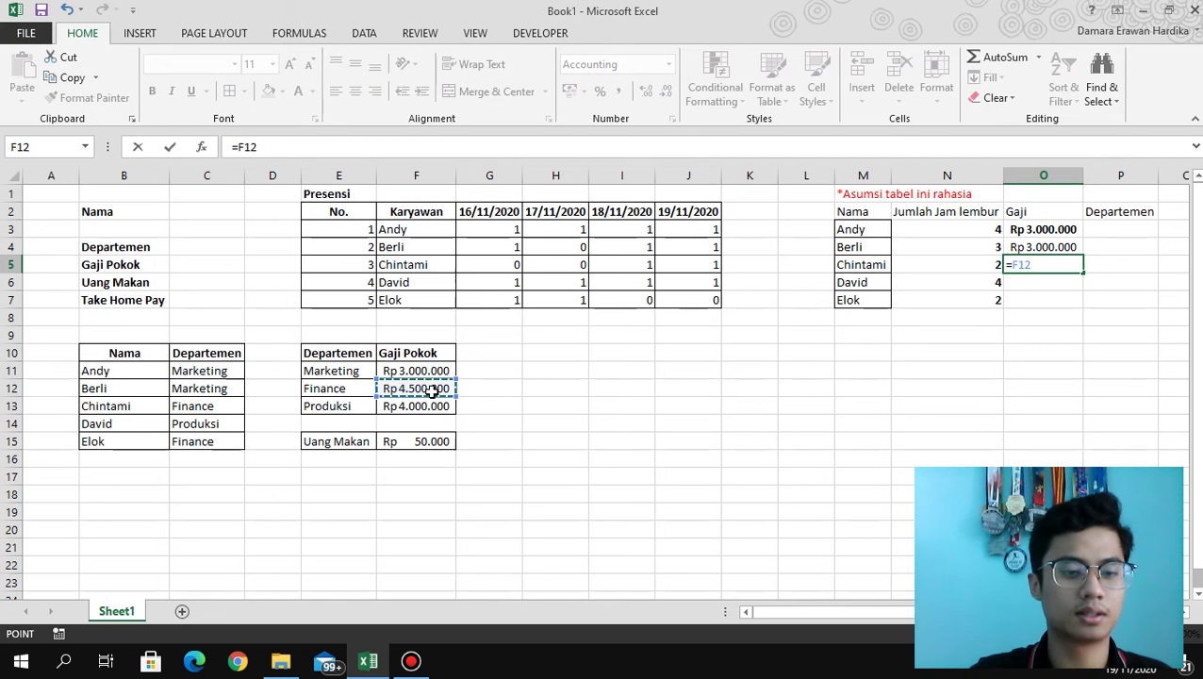
{"action": "key", "text": "Return"}
{"action": "type", "text": "="}
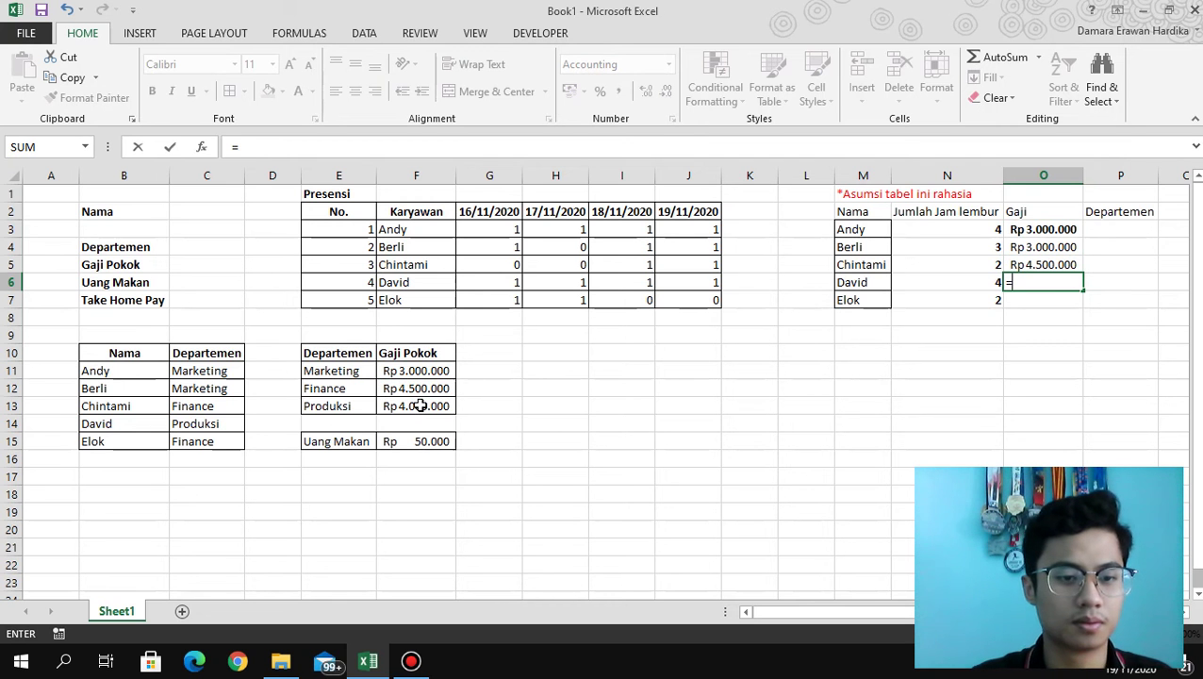
{"action": "left_click", "coordinate": [420, 406]}
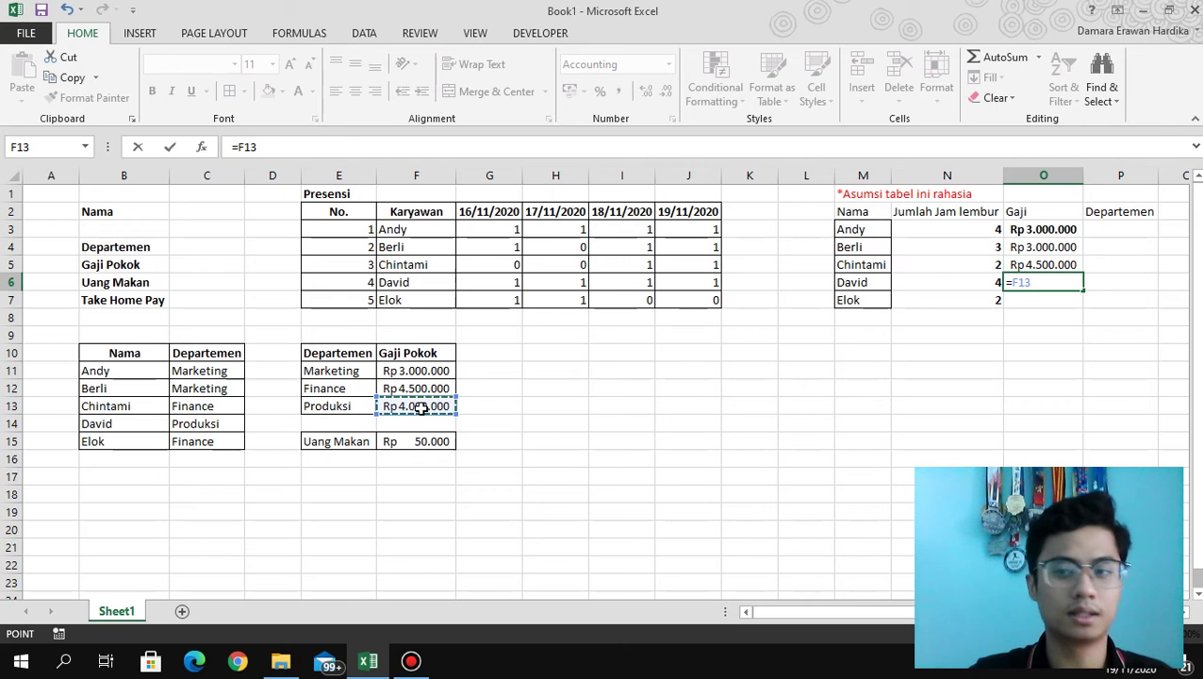
{"action": "key", "text": "Return"}
{"action": "type", "text": "="}
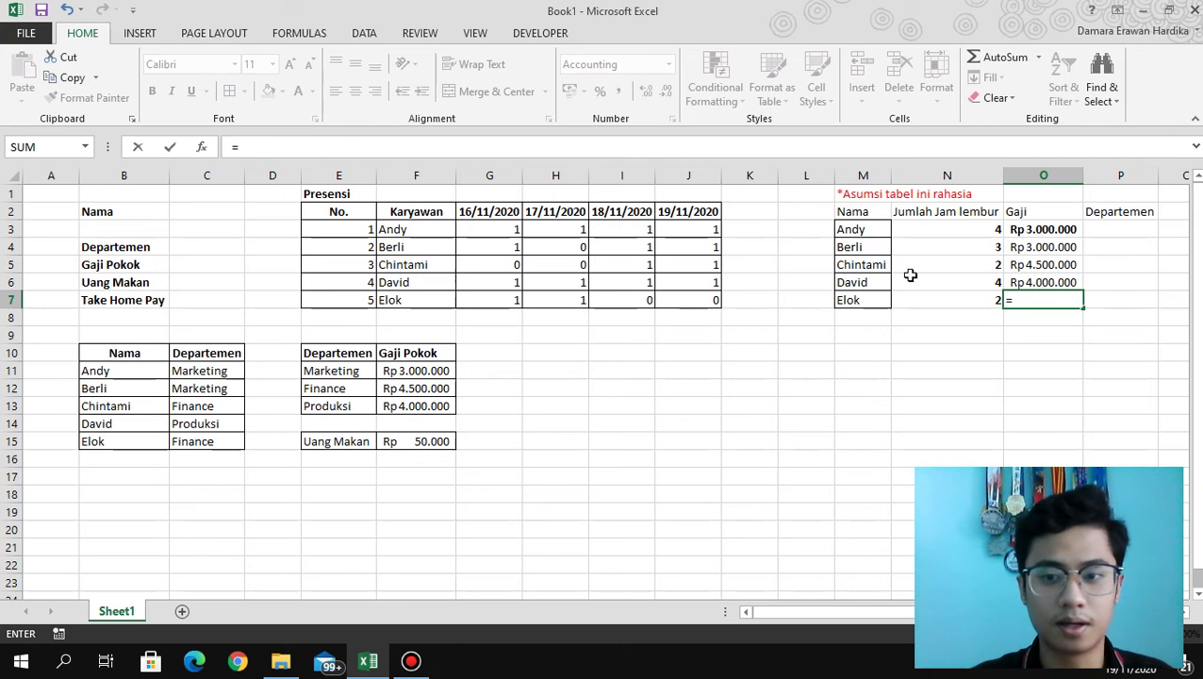
{"action": "left_click", "coordinate": [429, 388]}
{"action": "key", "text": "Return"}
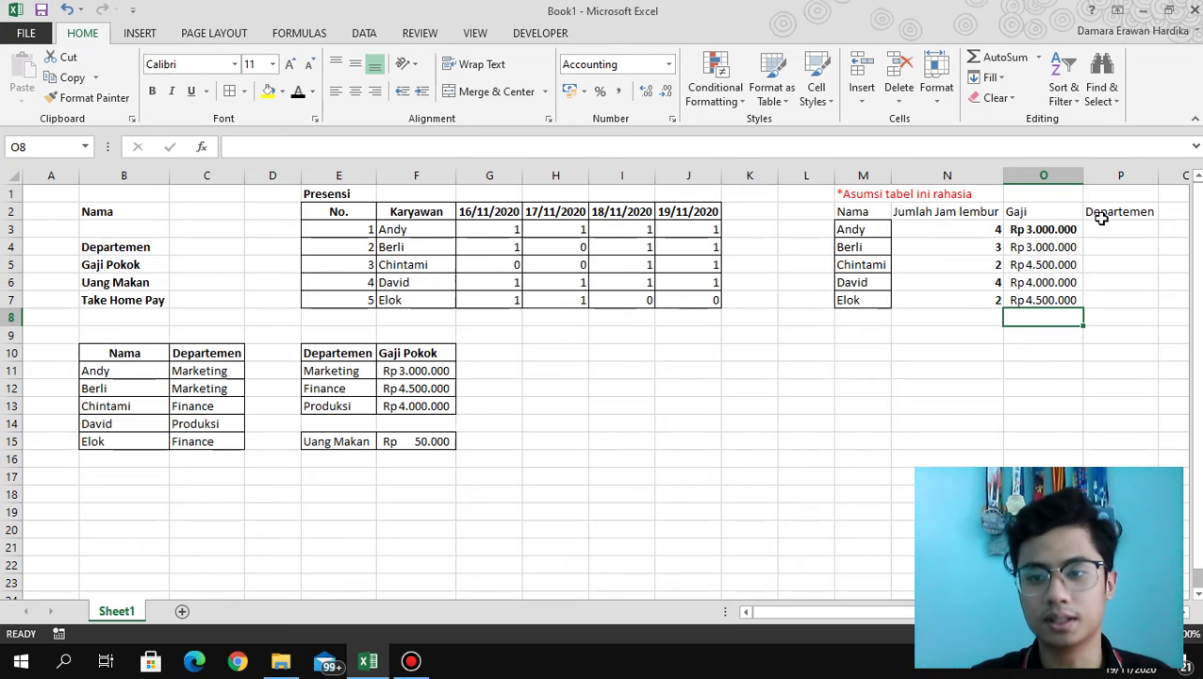
Link P3 and P4 to the Marketing entry in E11.
{"action": "left_click", "coordinate": [1099, 226]}
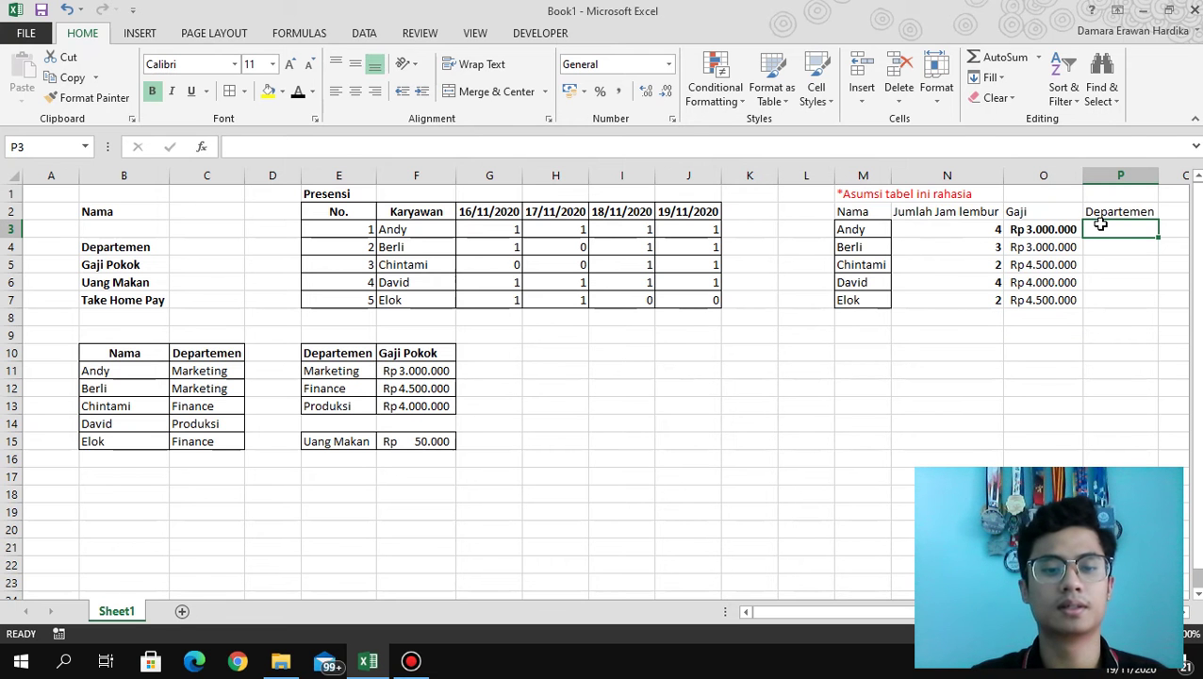
{"action": "type", "text": "="}
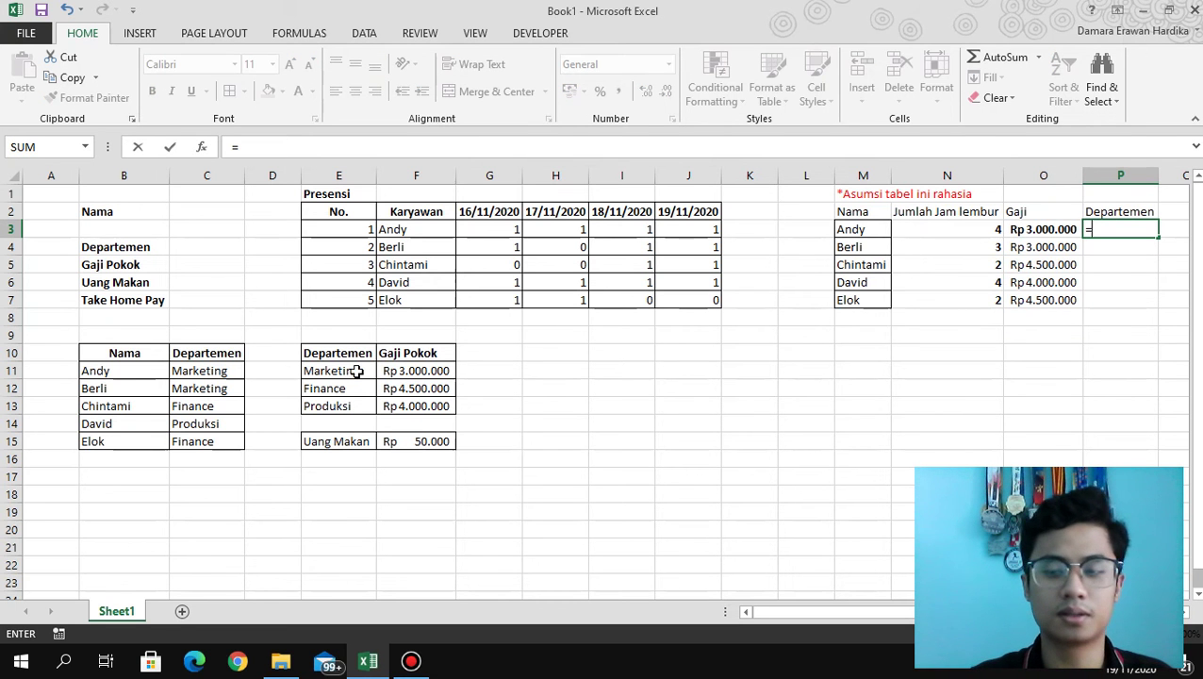
{"action": "left_click", "coordinate": [358, 370]}
{"action": "key", "text": "Return"}
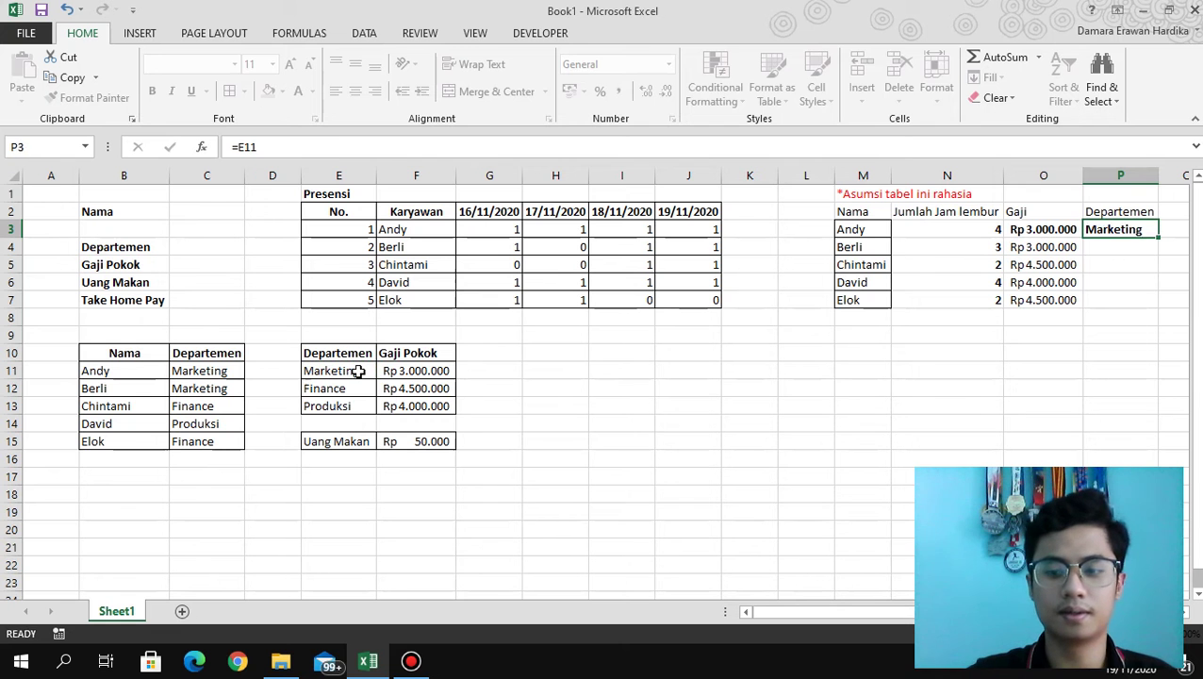
{"action": "type", "text": "="}
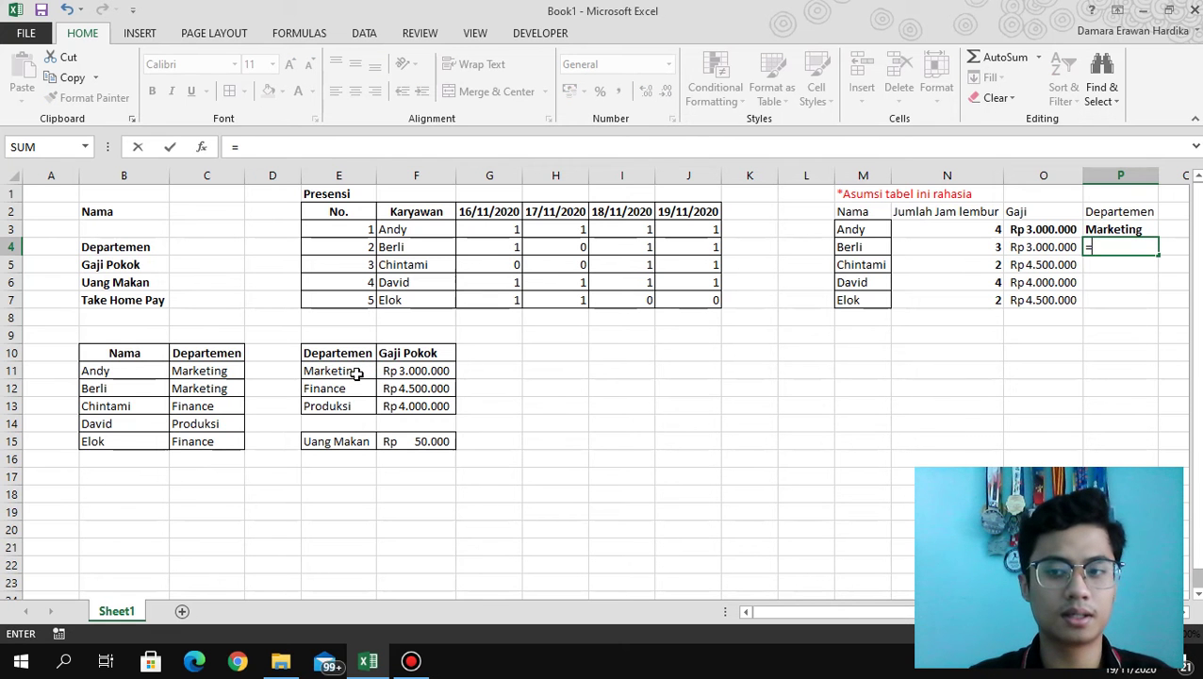
{"action": "left_click", "coordinate": [358, 370]}
{"action": "key", "text": "Return"}
Link P5, P6 and P7 to Finance (E12), Produksi (E13) and Finance (E12).
{"action": "type", "text": "="}
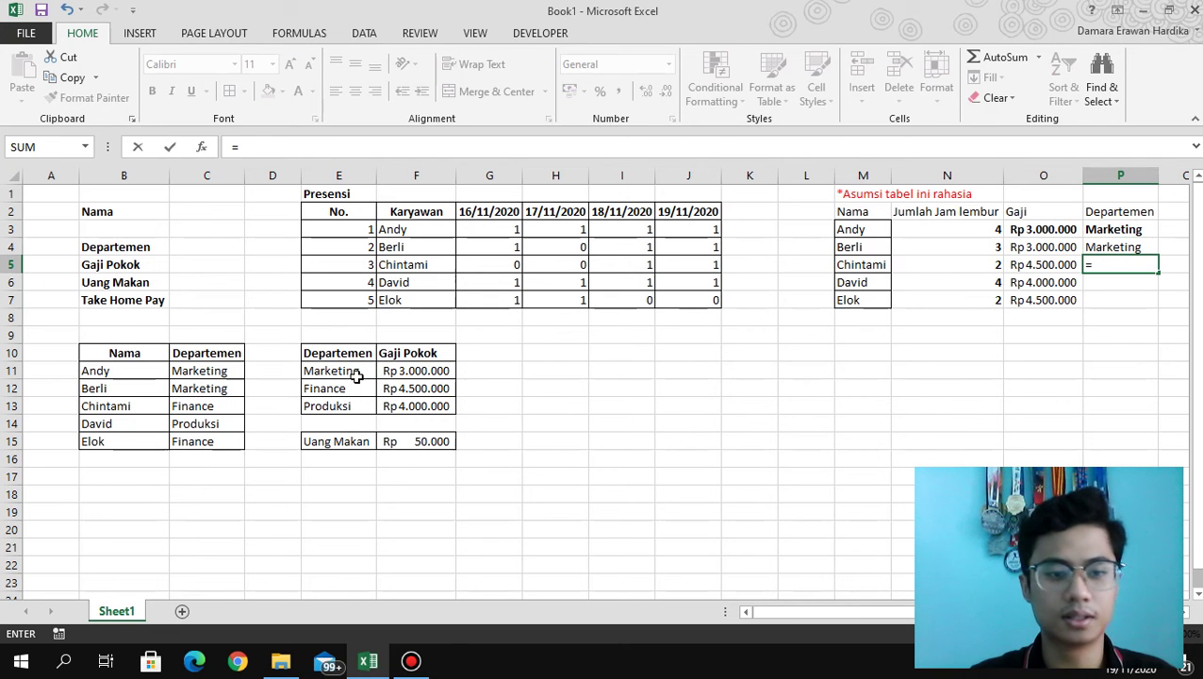
{"action": "left_click", "coordinate": [344, 394]}
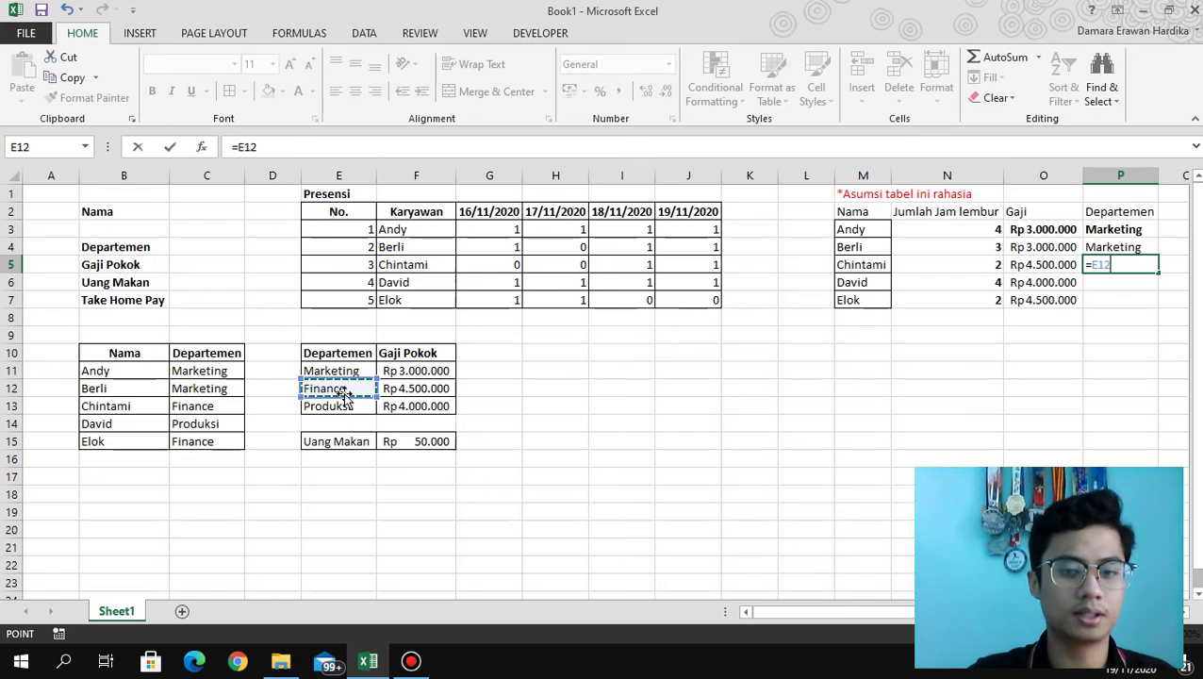
{"action": "key", "text": "Return"}
{"action": "type", "text": "="}
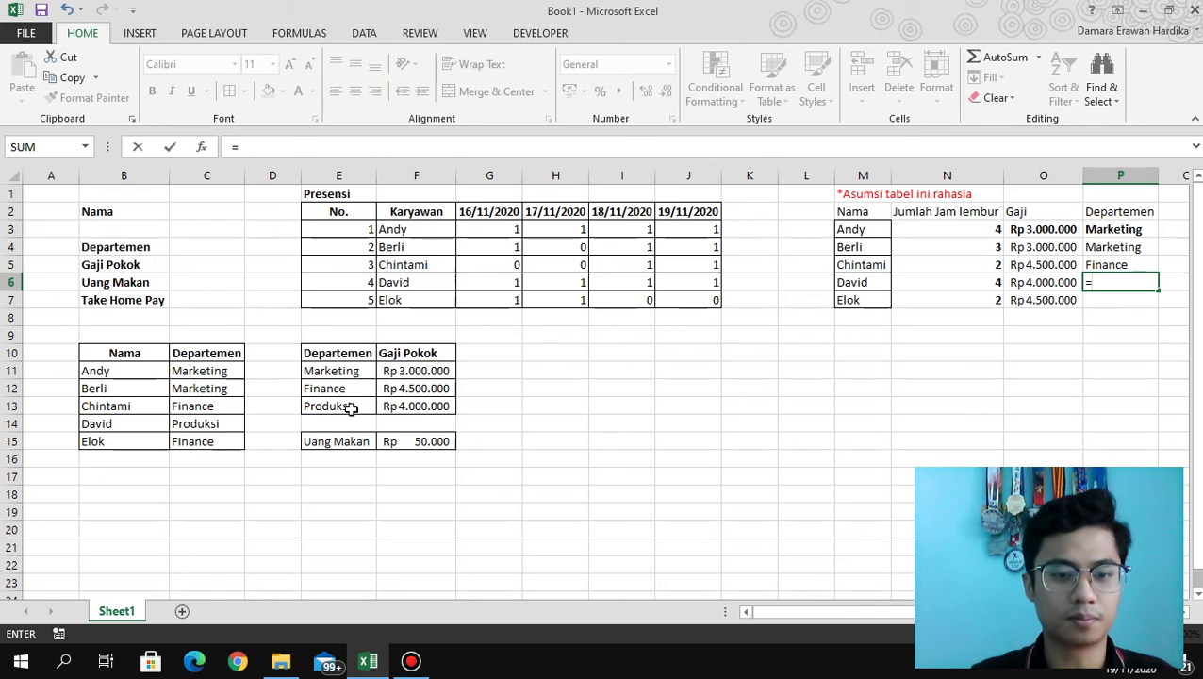
{"action": "left_click", "coordinate": [350, 407]}
{"action": "key", "text": "Return"}
{"action": "type", "text": "="}
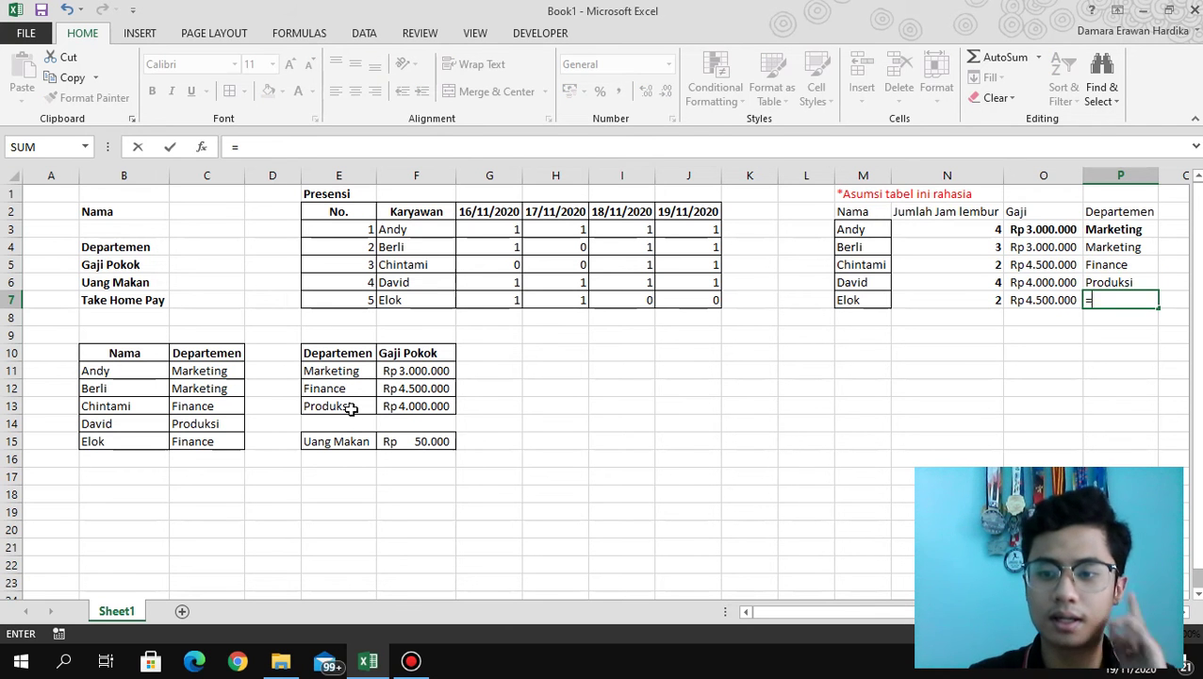
{"action": "left_click", "coordinate": [337, 394]}
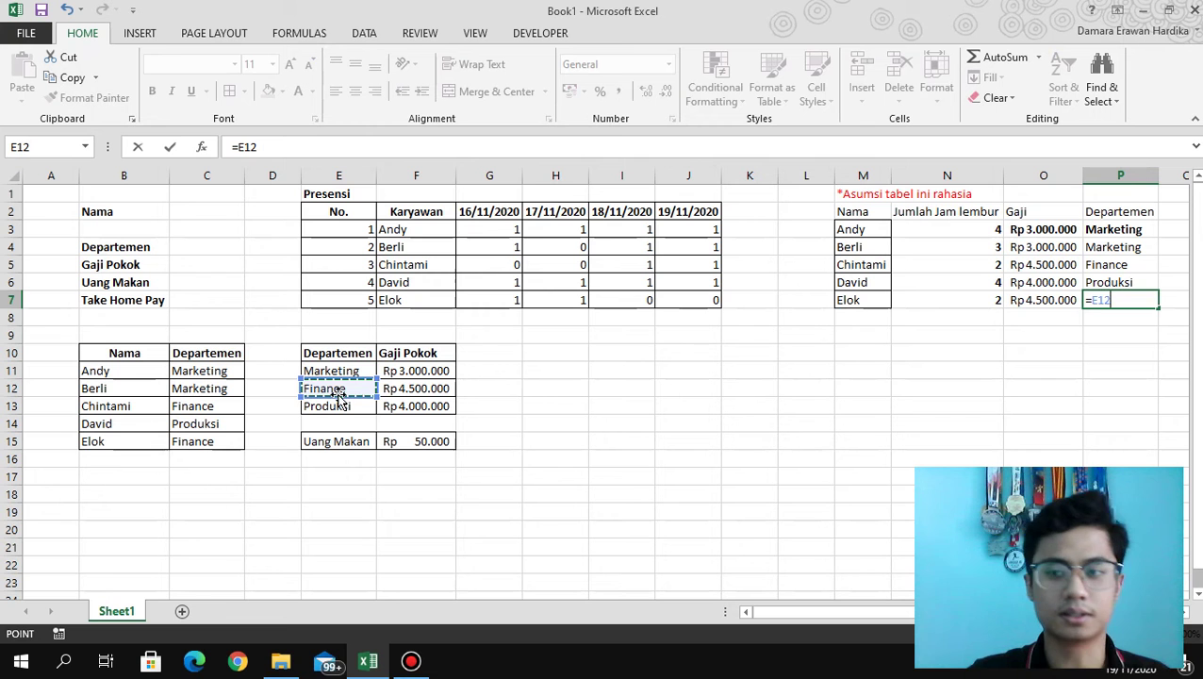
{"action": "key", "text": "Return"}
Remove bold from the data cells and make the header row M2:P2 bold.
{"action": "left_click_drag", "start_coordinate": [966, 233], "coordinate": [972, 299]}
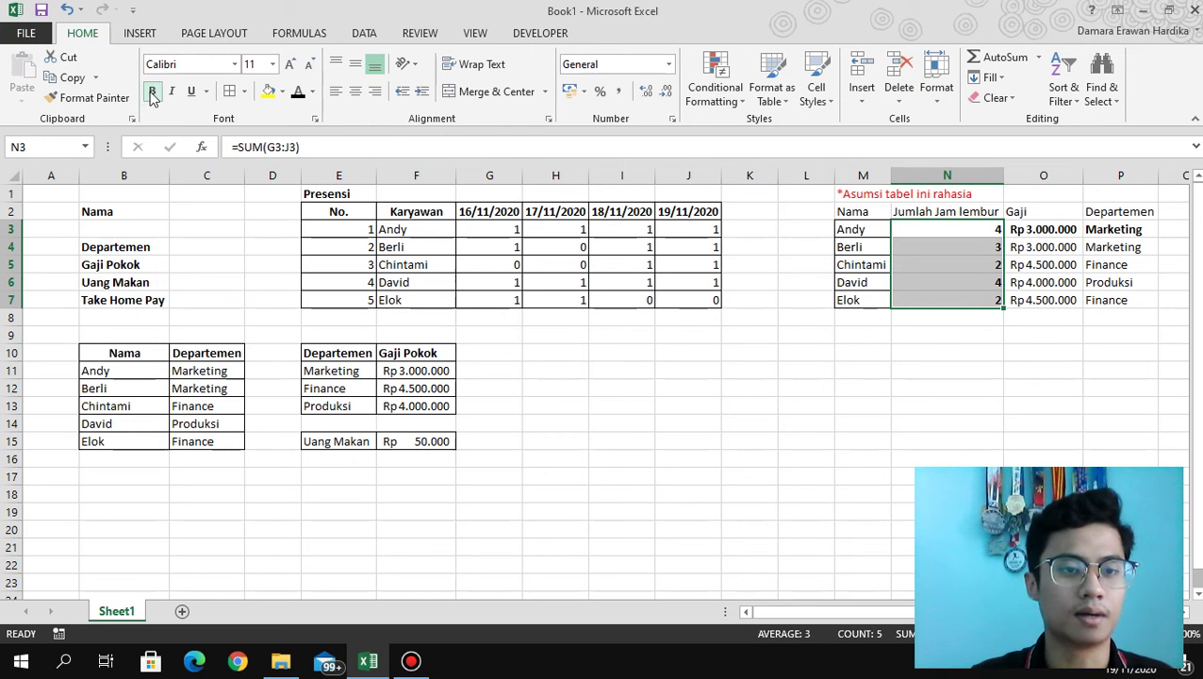
{"action": "left_click_drag", "start_coordinate": [1119, 232], "coordinate": [1091, 229]}
{"action": "left_click", "coordinate": [1052, 245]}
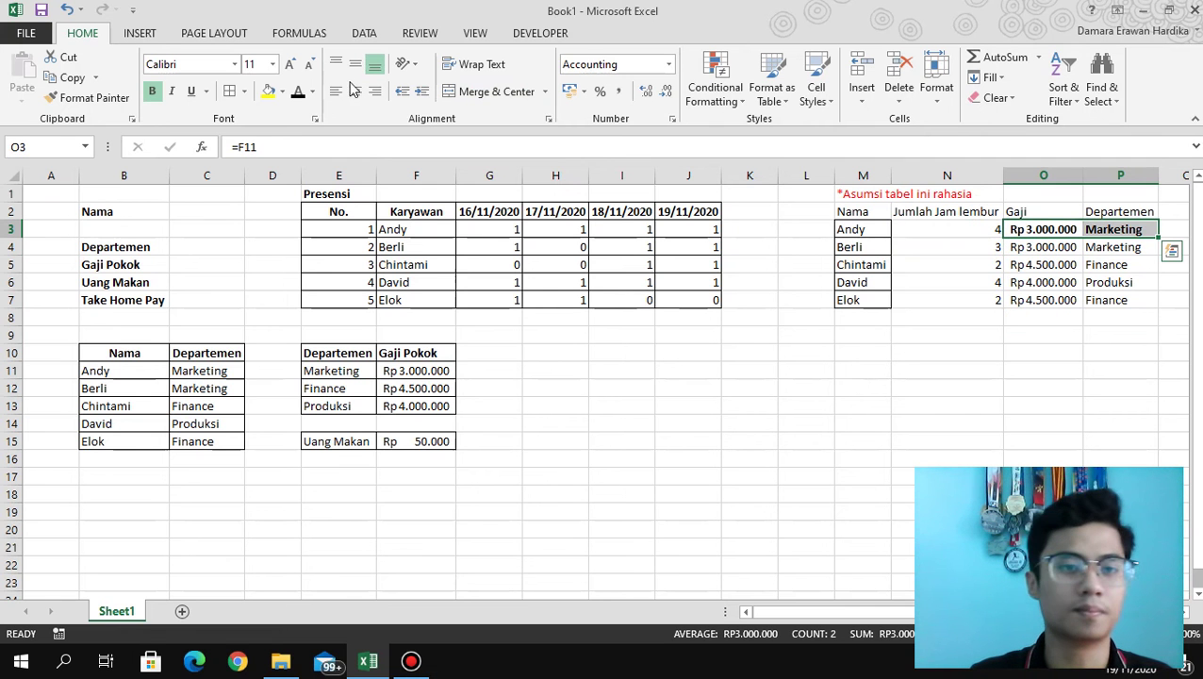
{"action": "left_click", "coordinate": [152, 92]}
{"action": "left_click_drag", "start_coordinate": [867, 213], "coordinate": [1117, 211]}
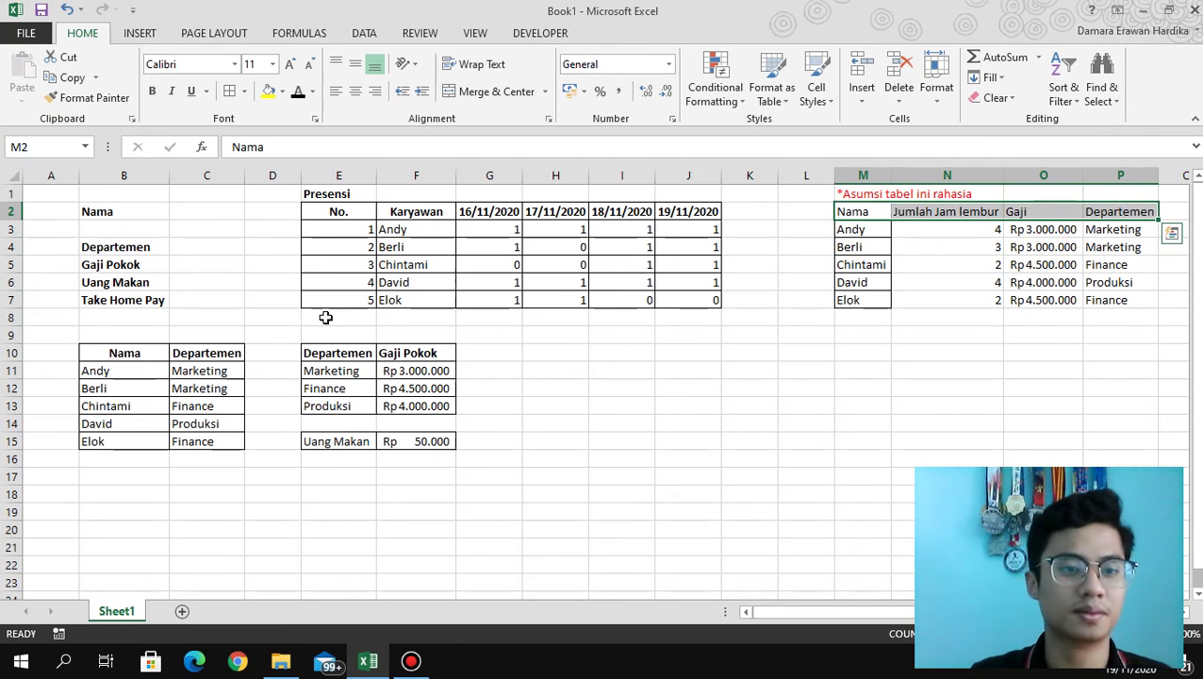
{"action": "left_click", "coordinate": [152, 92]}
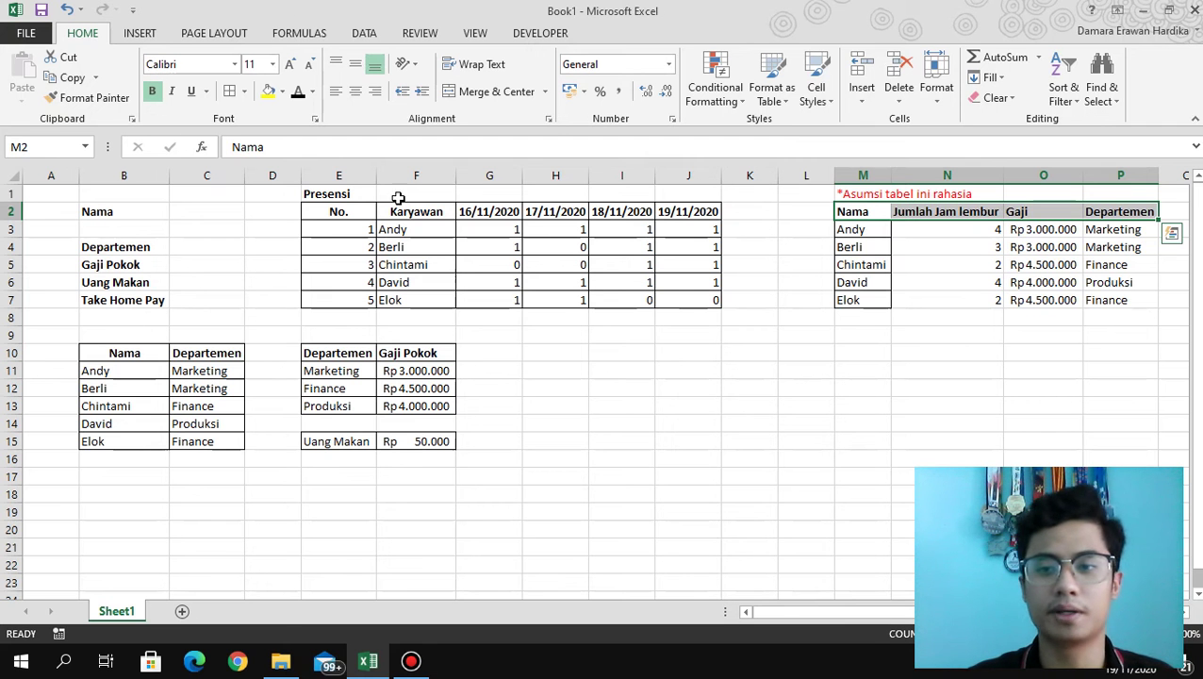
Apply All Borders to the table M2:P7.
{"action": "left_click_drag", "start_coordinate": [1142, 299], "coordinate": [852, 213]}
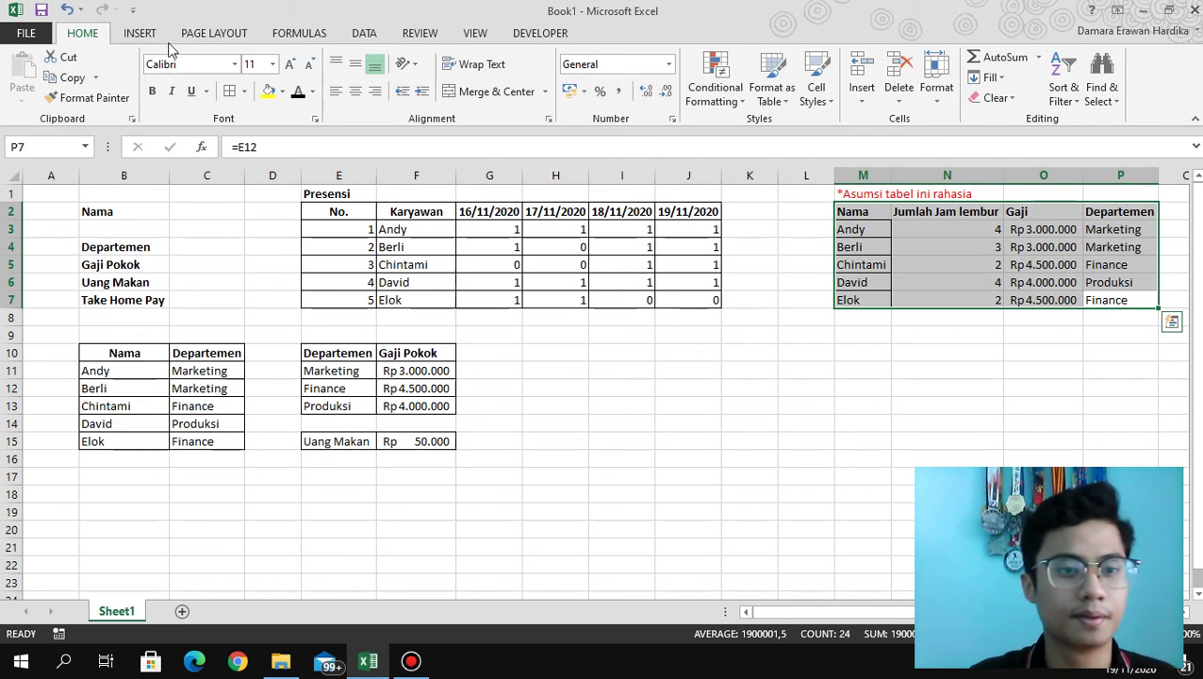
{"action": "left_click", "coordinate": [229, 92]}
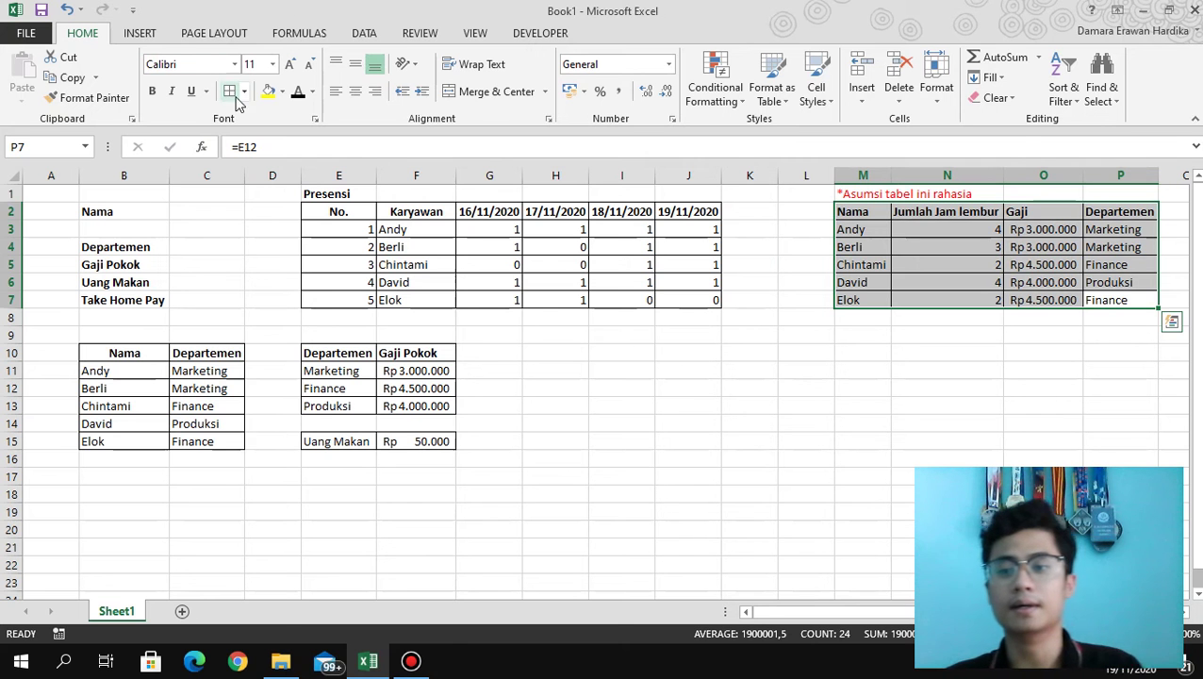
{"action": "left_click", "coordinate": [788, 394]}
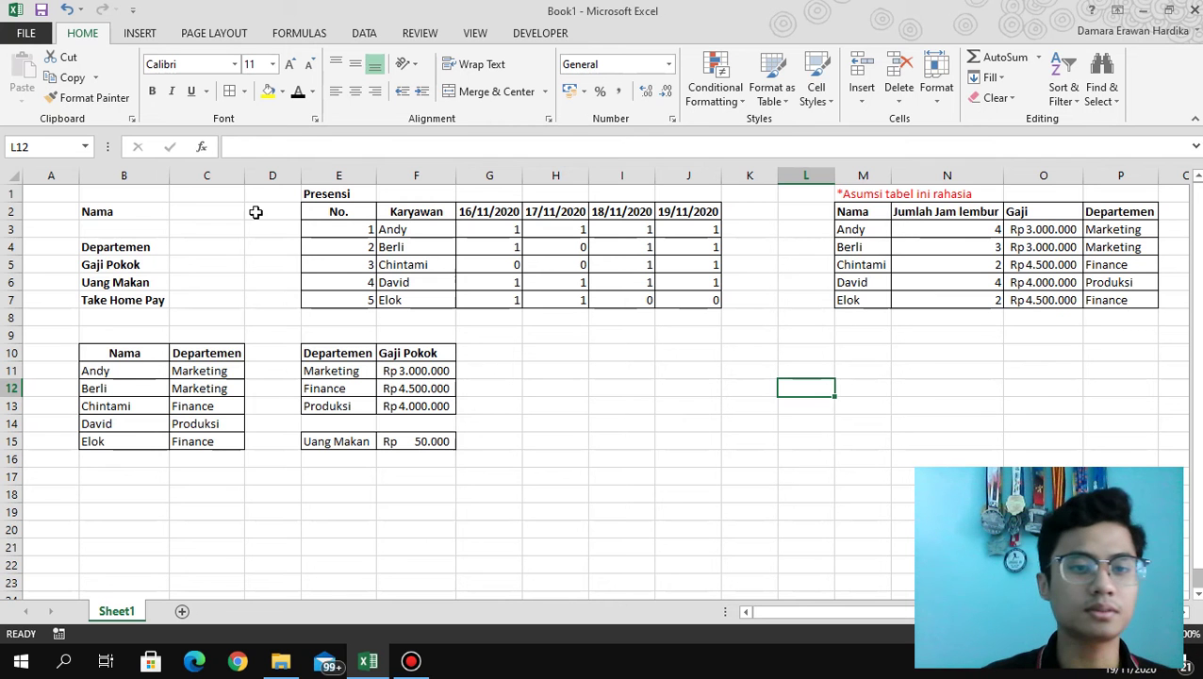
Draw a Spin Button form control from the Developer tab beside the Nama row near D2.
{"action": "left_click", "coordinate": [210, 213]}
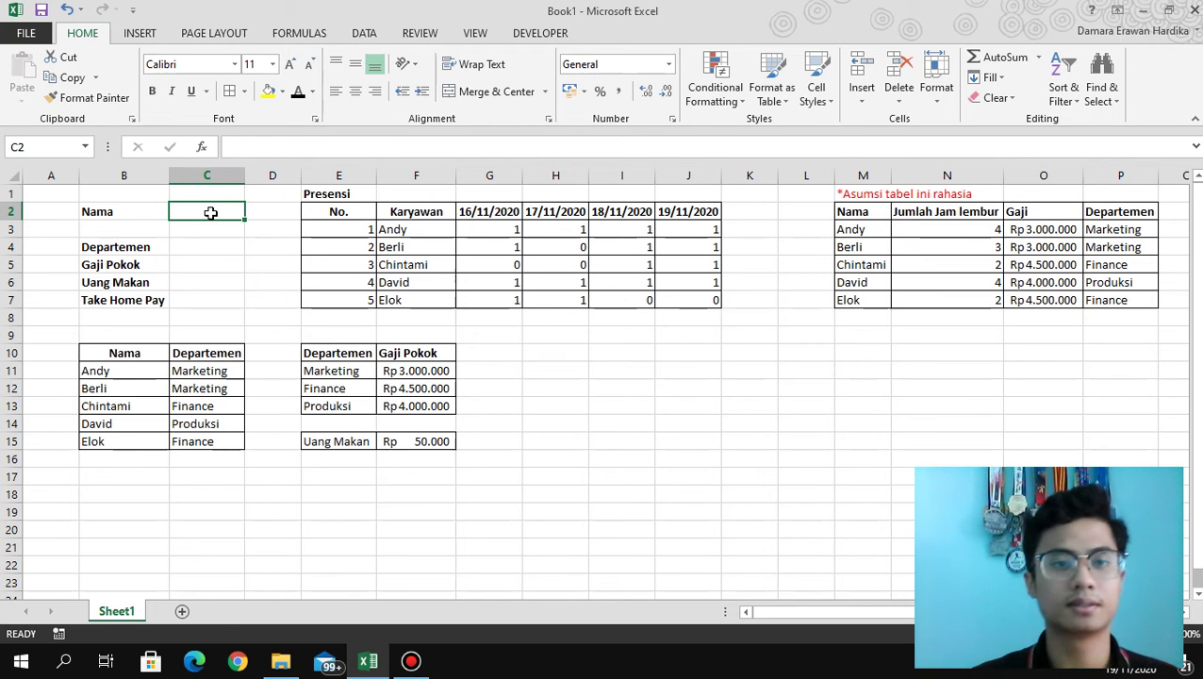
{"action": "left_click", "coordinate": [516, 35]}
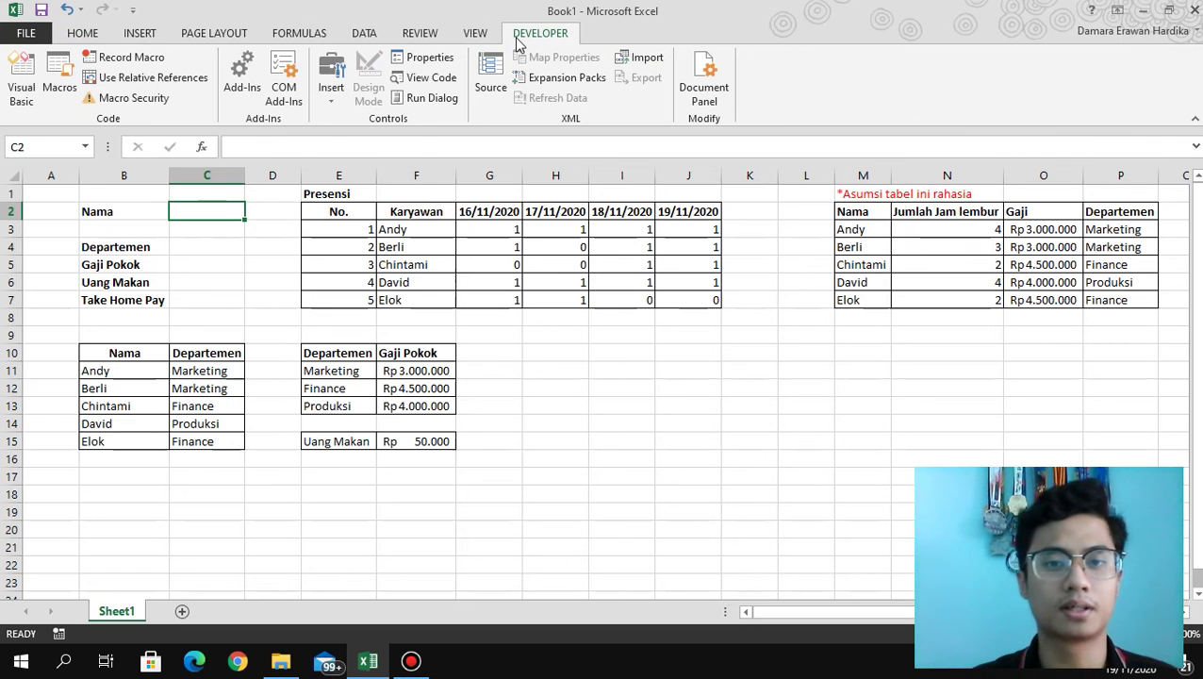
{"action": "left_click", "coordinate": [331, 98]}
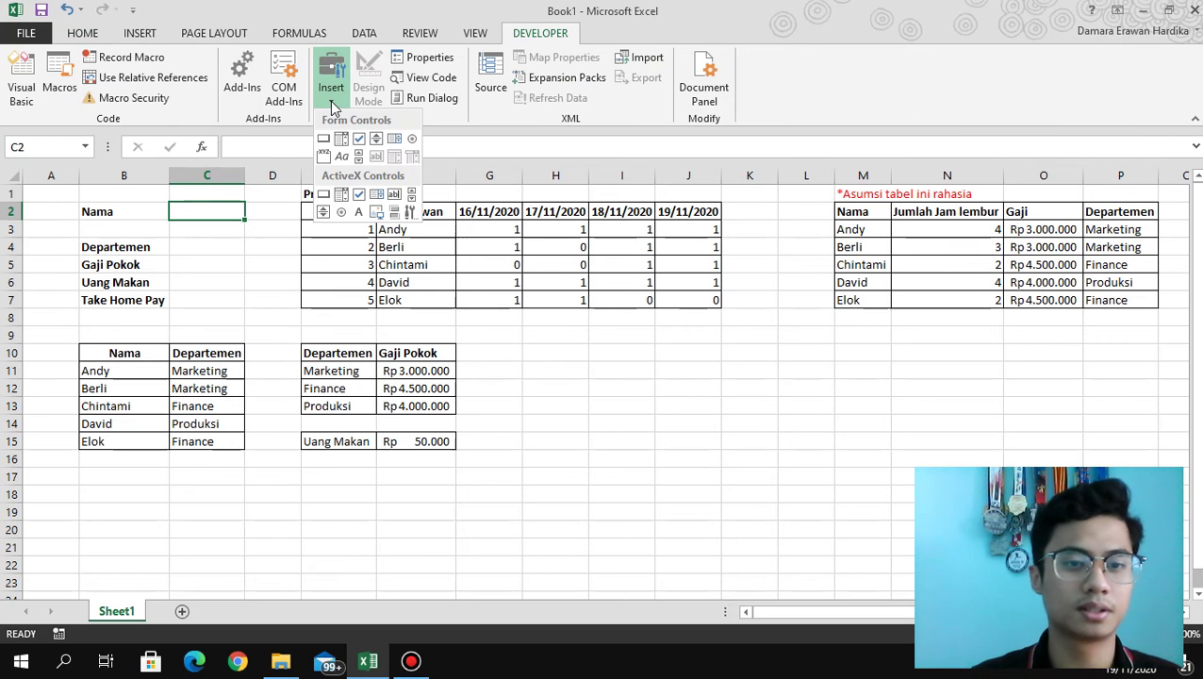
{"action": "left_click", "coordinate": [375, 140]}
{"action": "mouse_move", "coordinate": [279, 202]}
{"action": "left_mouse_down"}
{"action": "mouse_move", "coordinate": [257, 204]}
{"action": "mouse_move", "coordinate": [244, 234]}
{"action": "left_mouse_up"}
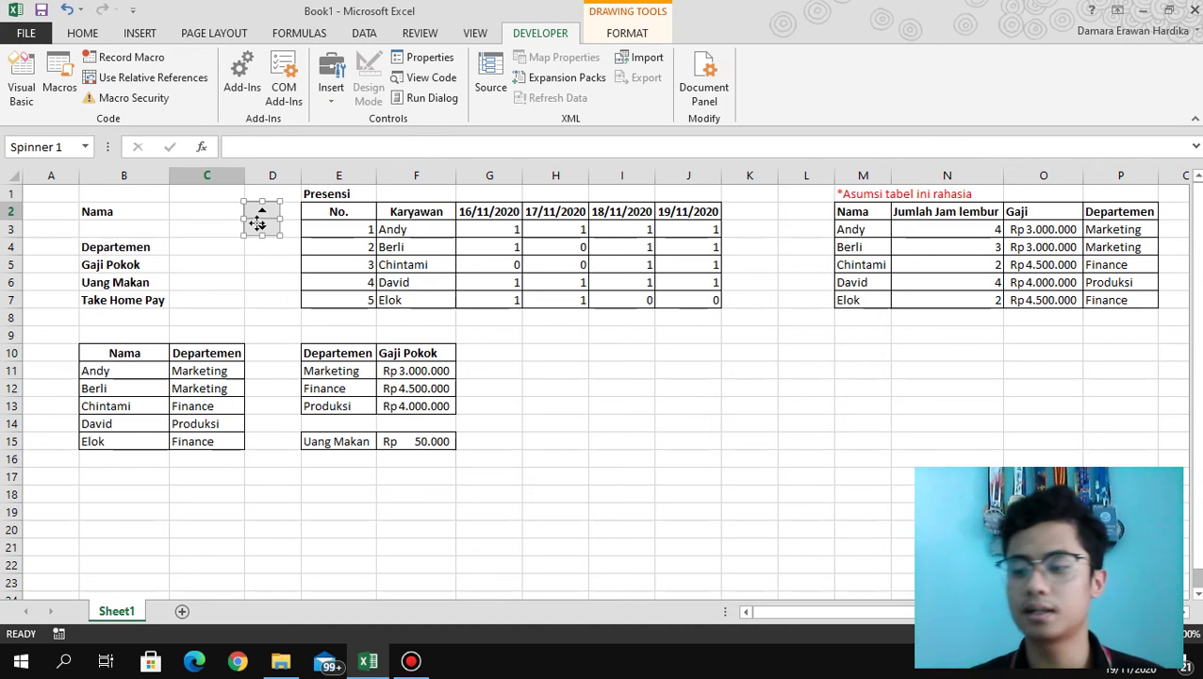
{"action": "right_click", "coordinate": [259, 227]}
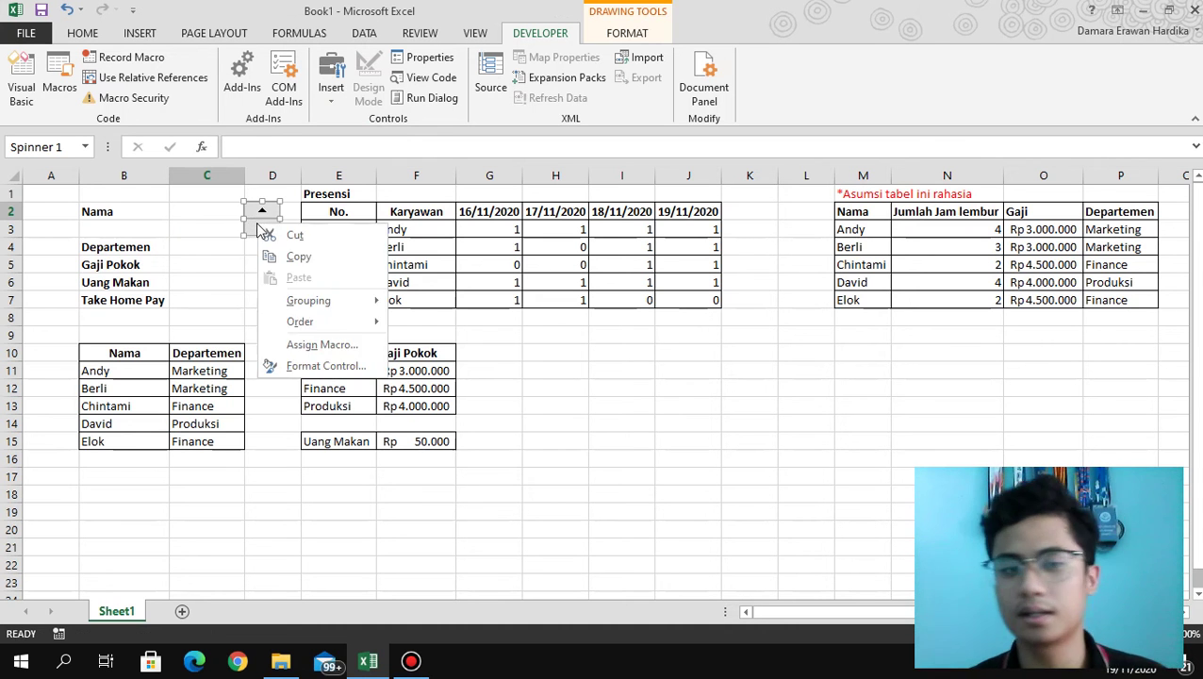
Set the spinner's control to minimum 1, maximum 5, increment 1, linked to cell $A$2.
{"action": "left_click", "coordinate": [356, 366]}
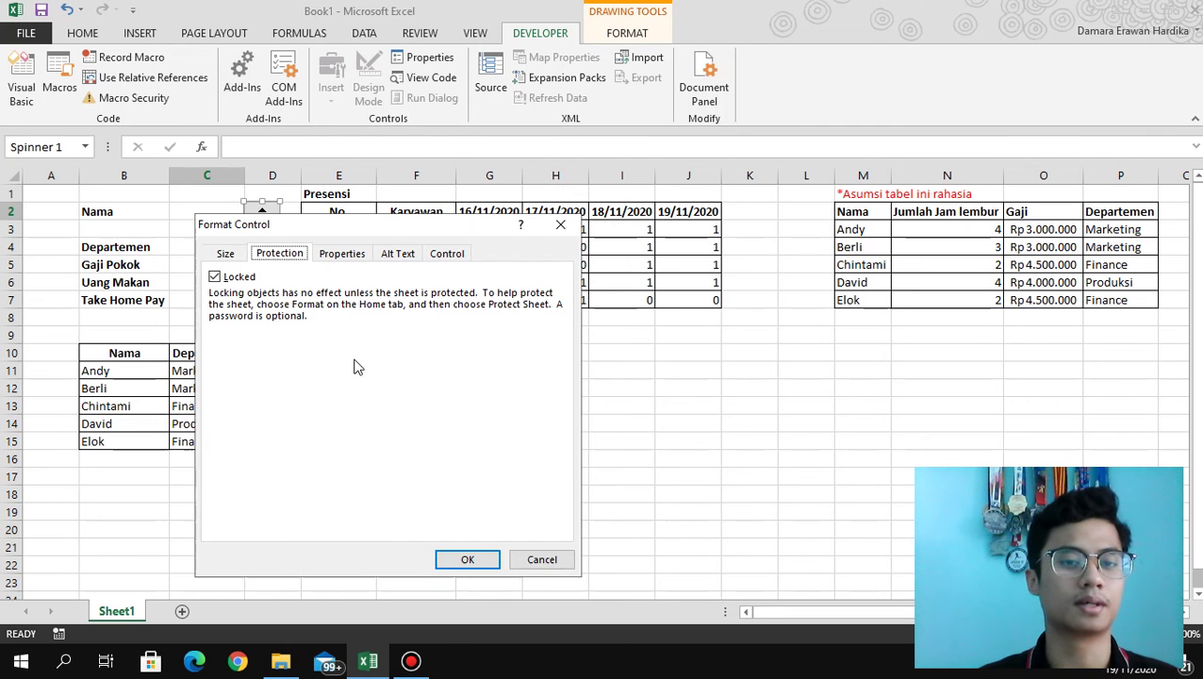
{"action": "left_click", "coordinate": [335, 260]}
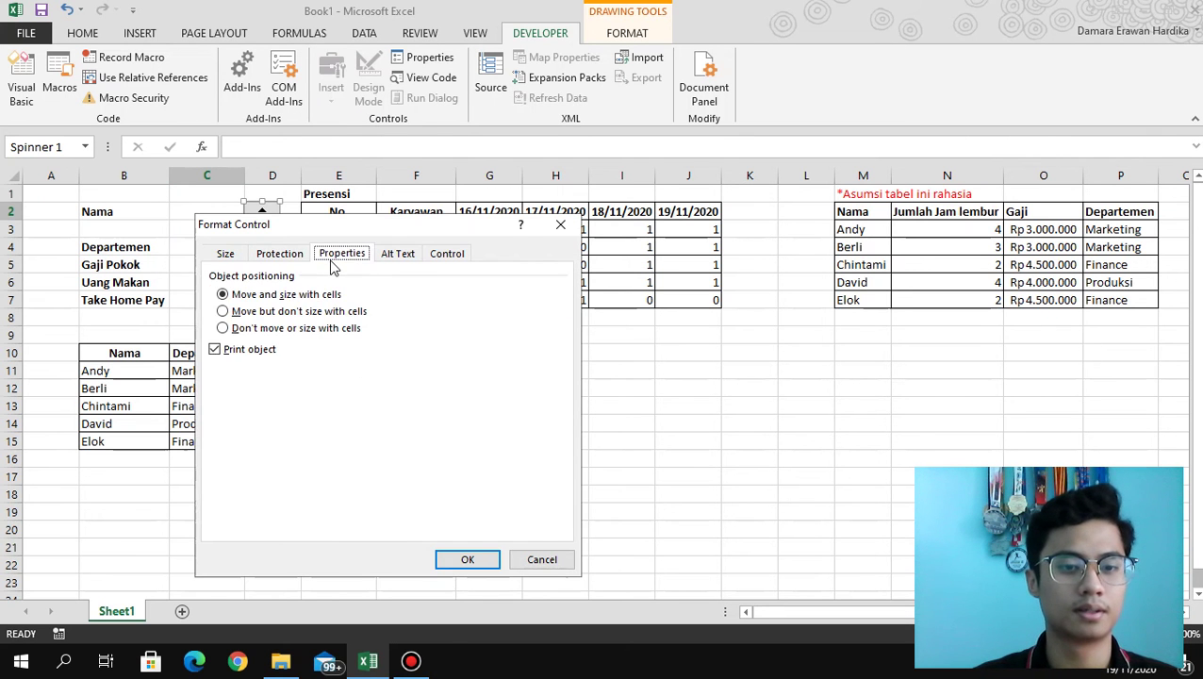
{"action": "left_click", "coordinate": [393, 259]}
{"action": "left_click", "coordinate": [445, 256]}
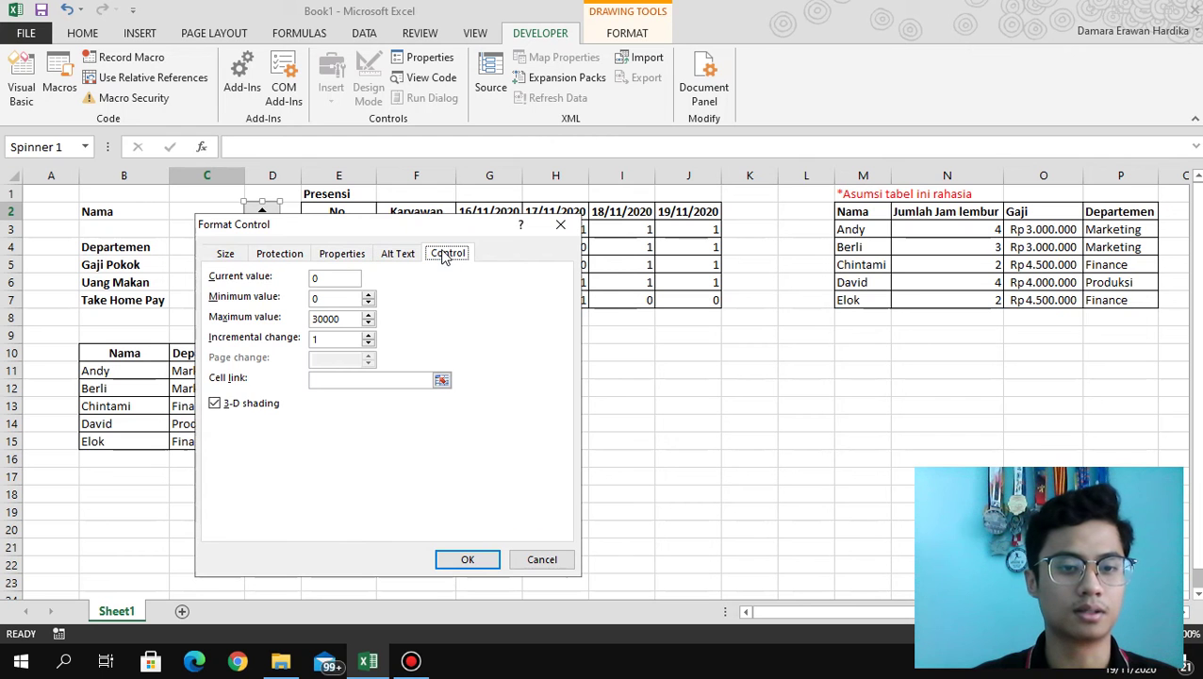
{"action": "left_click", "coordinate": [342, 276]}
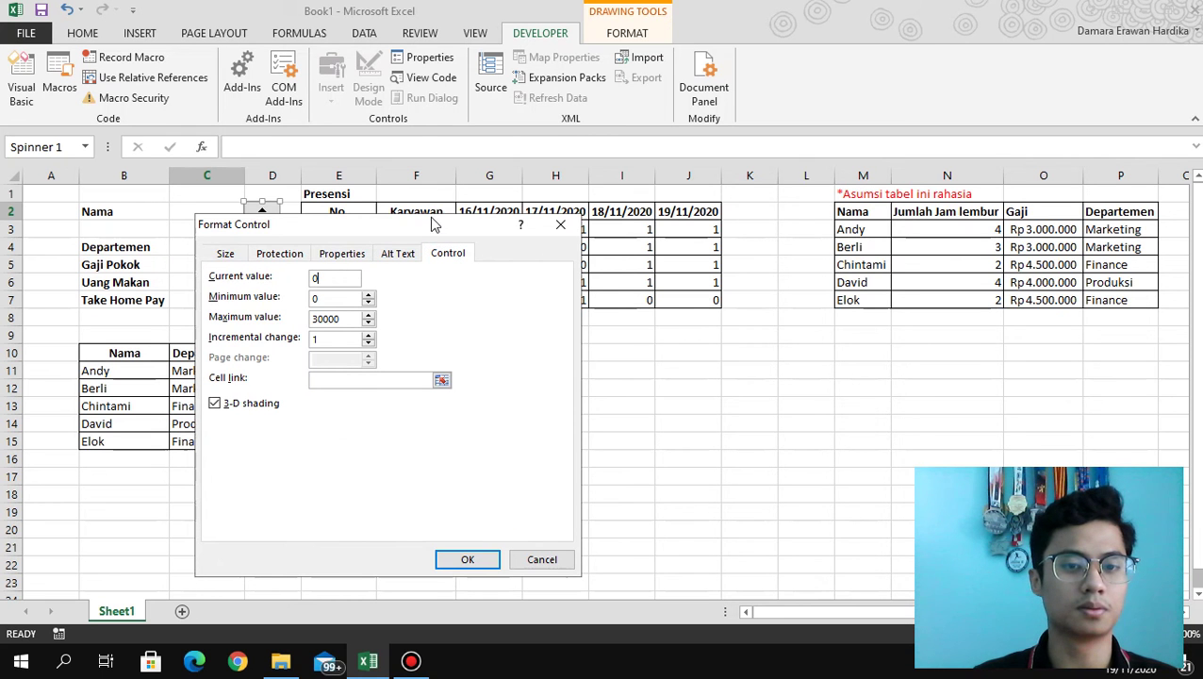
{"action": "left_click_drag", "start_coordinate": [434, 226], "coordinate": [529, 233]}
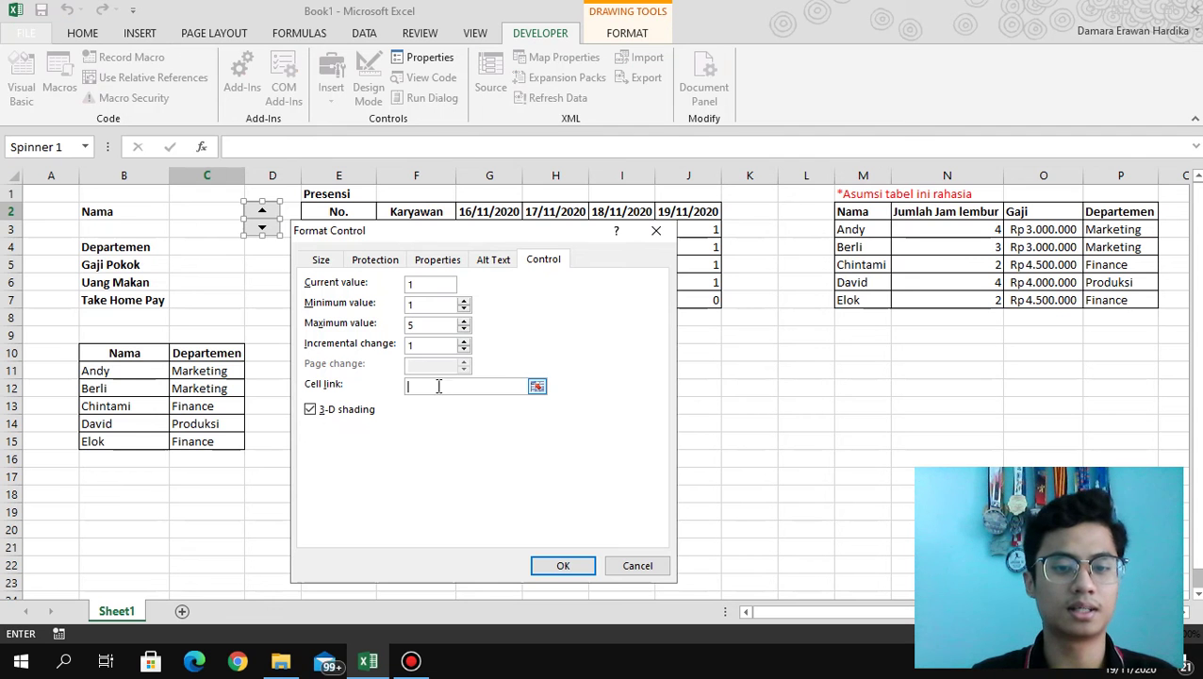
{"action": "left_click", "coordinate": [54, 209]}
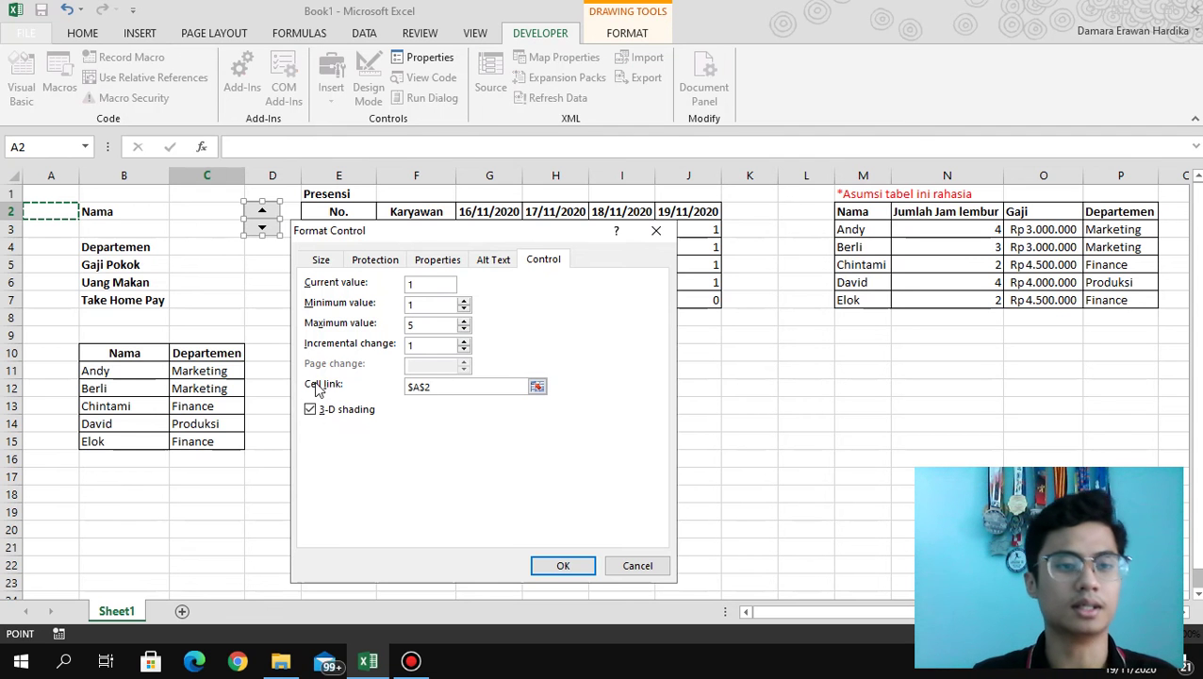
{"action": "left_click", "coordinate": [562, 566]}
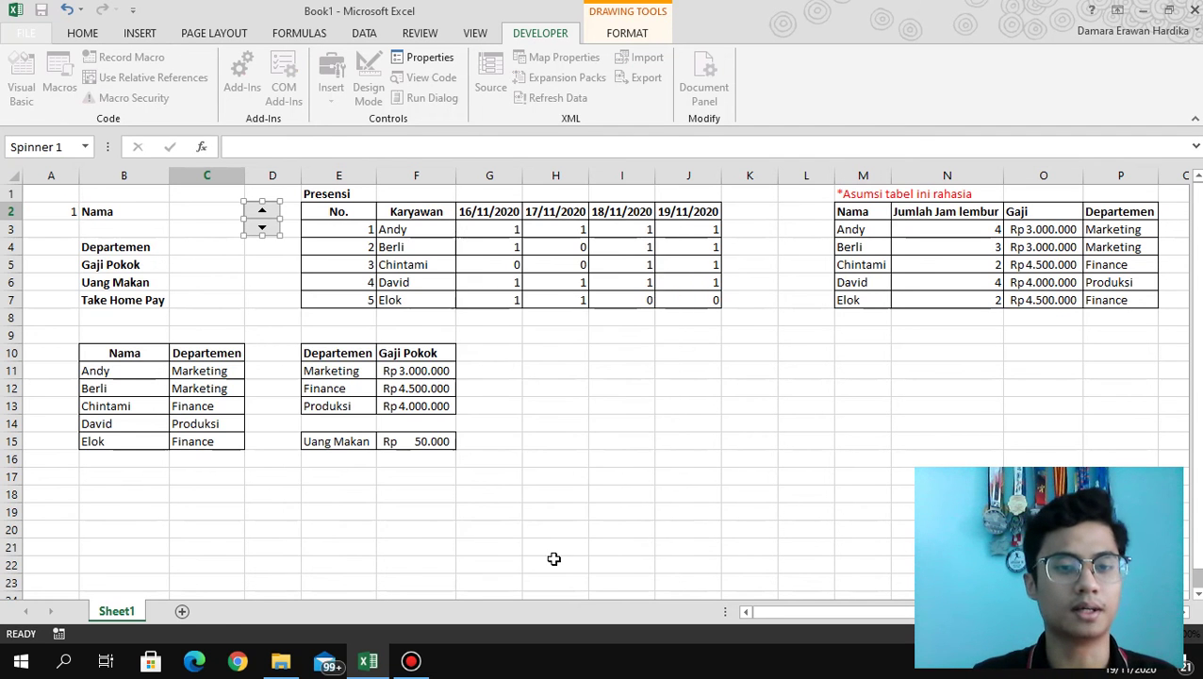
With A2 at 1, enter =vlookup(A2;E3:F7;2;false) in C2 to look up the employee name.
{"action": "left_click", "coordinate": [264, 248]}
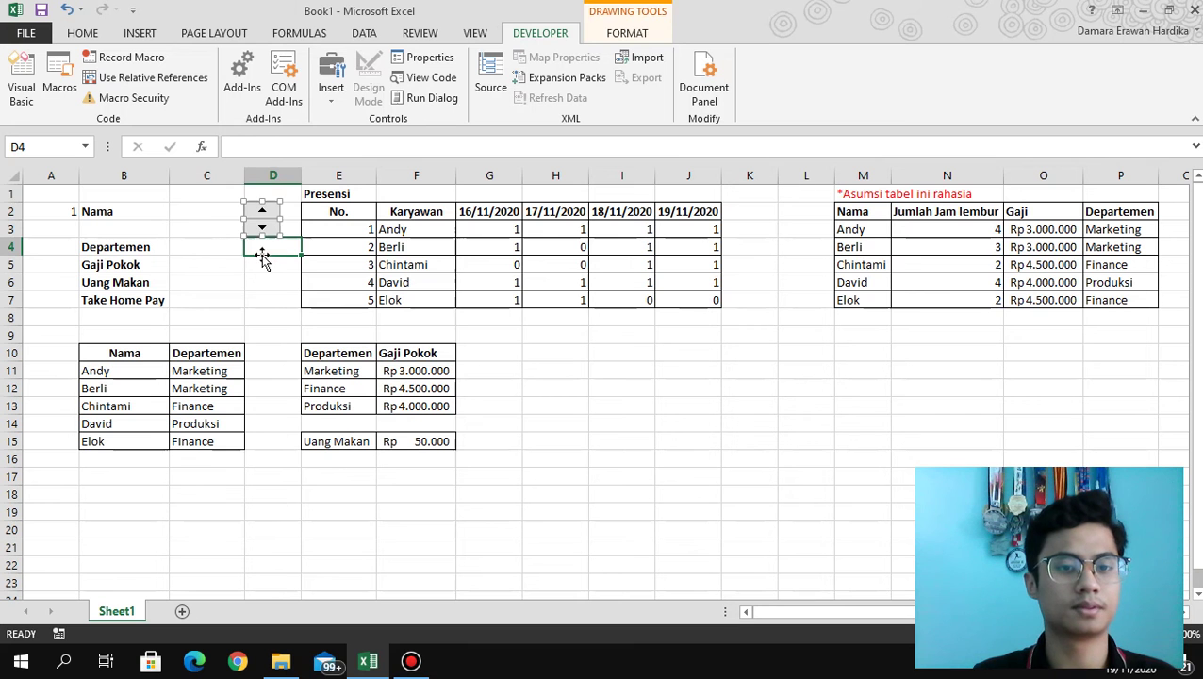
{"action": "left_click", "coordinate": [202, 214]}
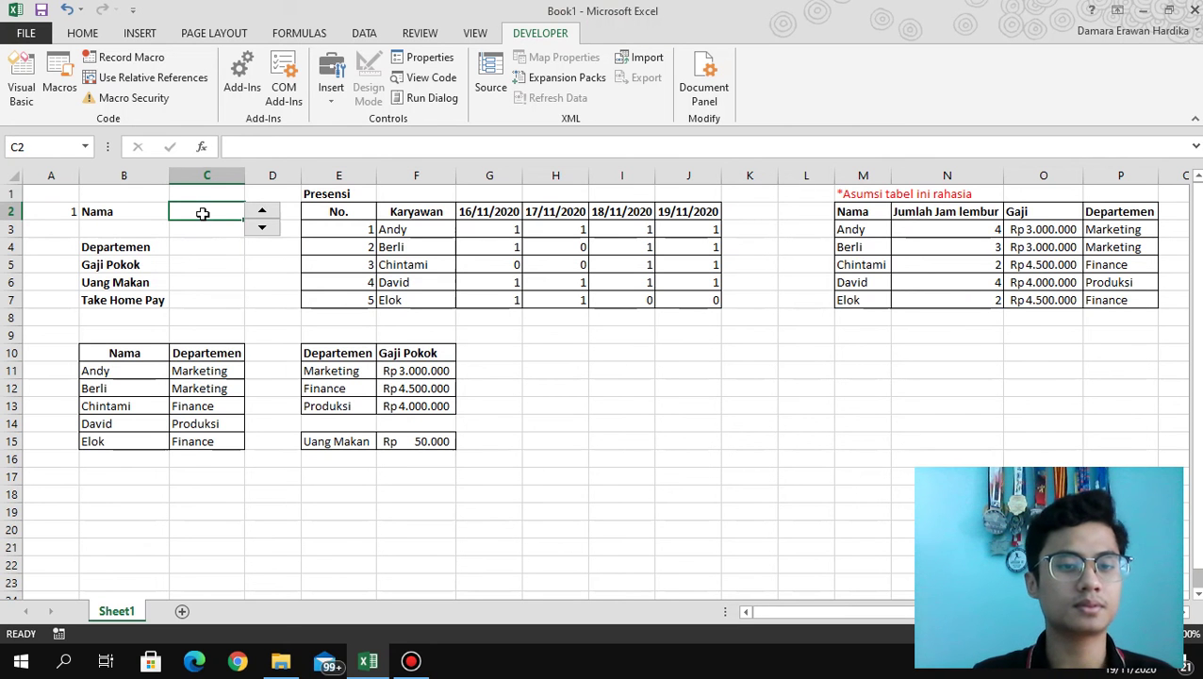
{"action": "left_click", "coordinate": [260, 231]}
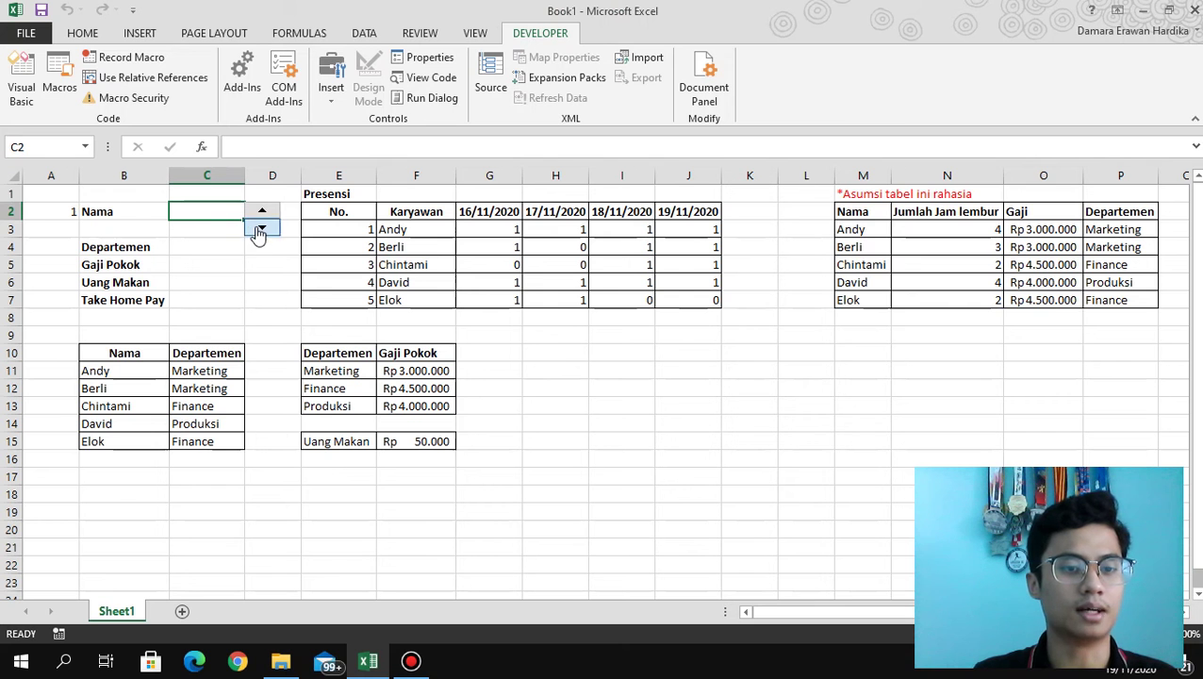
{"action": "type", "text": "="}
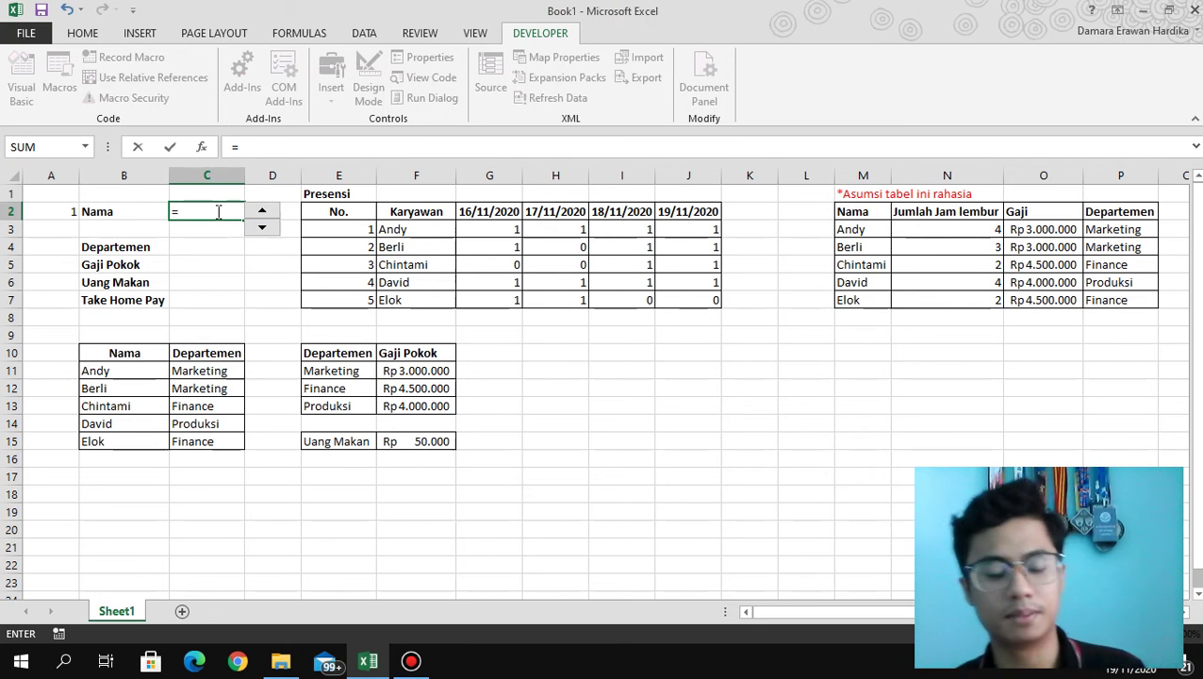
{"action": "type", "text": "vlookup"}
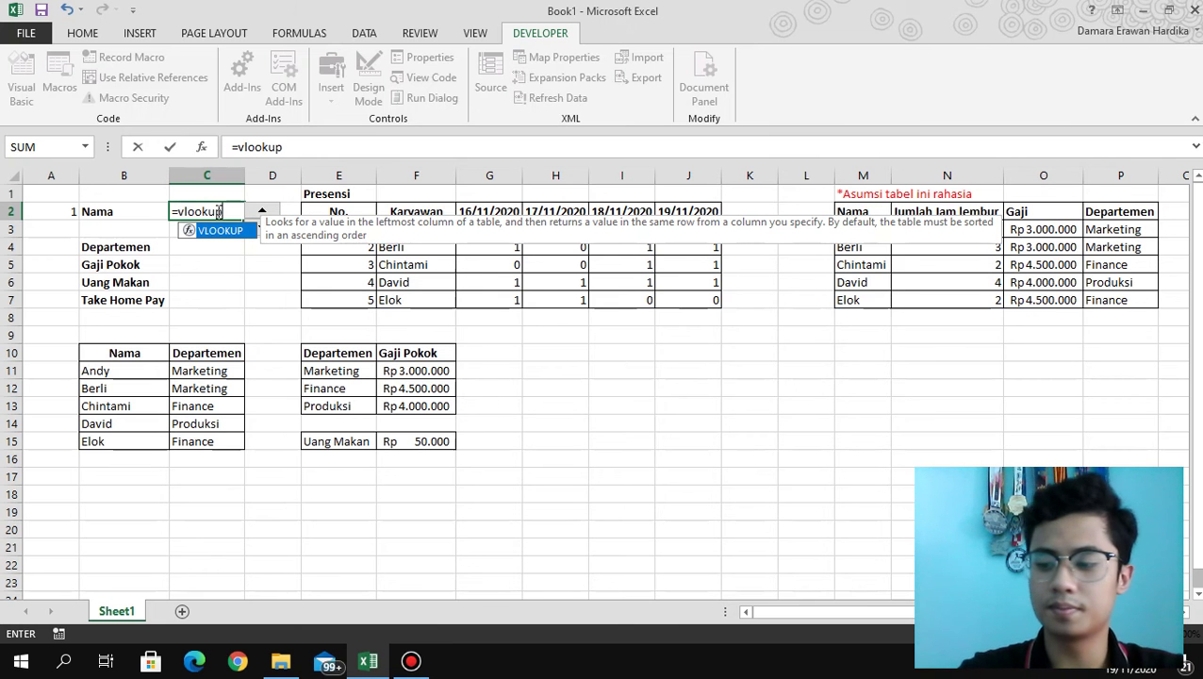
{"action": "type", "text": "("}
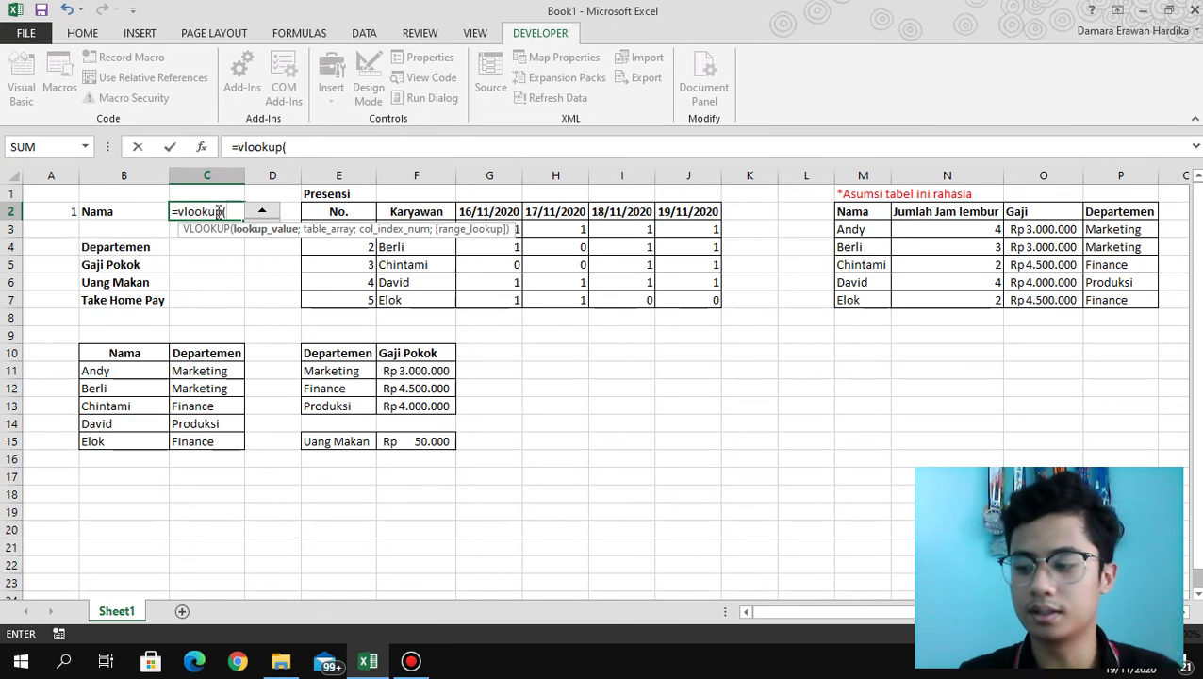
{"action": "left_click", "coordinate": [75, 213]}
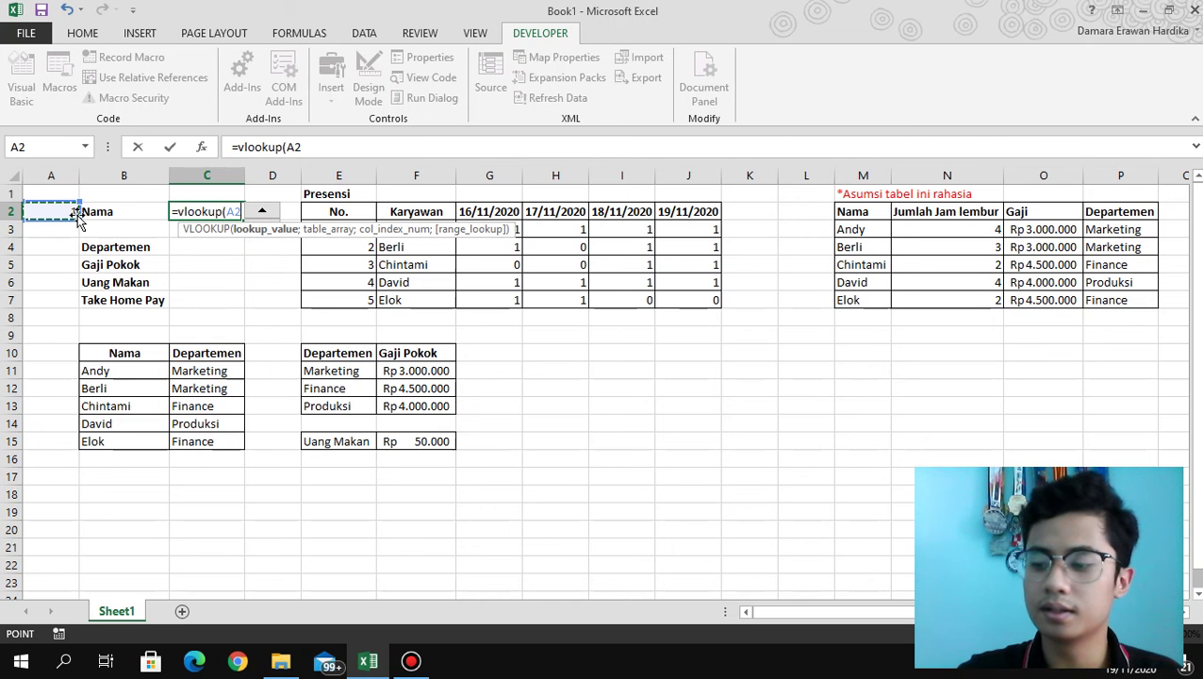
{"action": "type", "text": ";"}
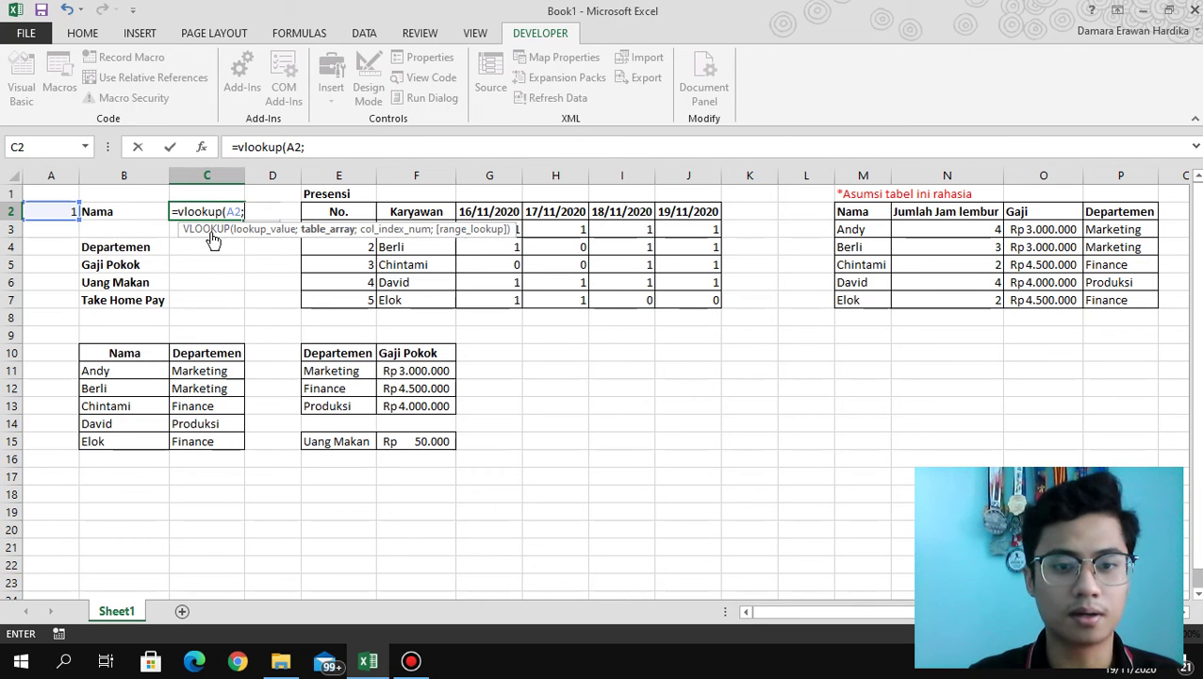
{"action": "left_click_drag", "start_coordinate": [428, 299], "coordinate": [346, 242]}
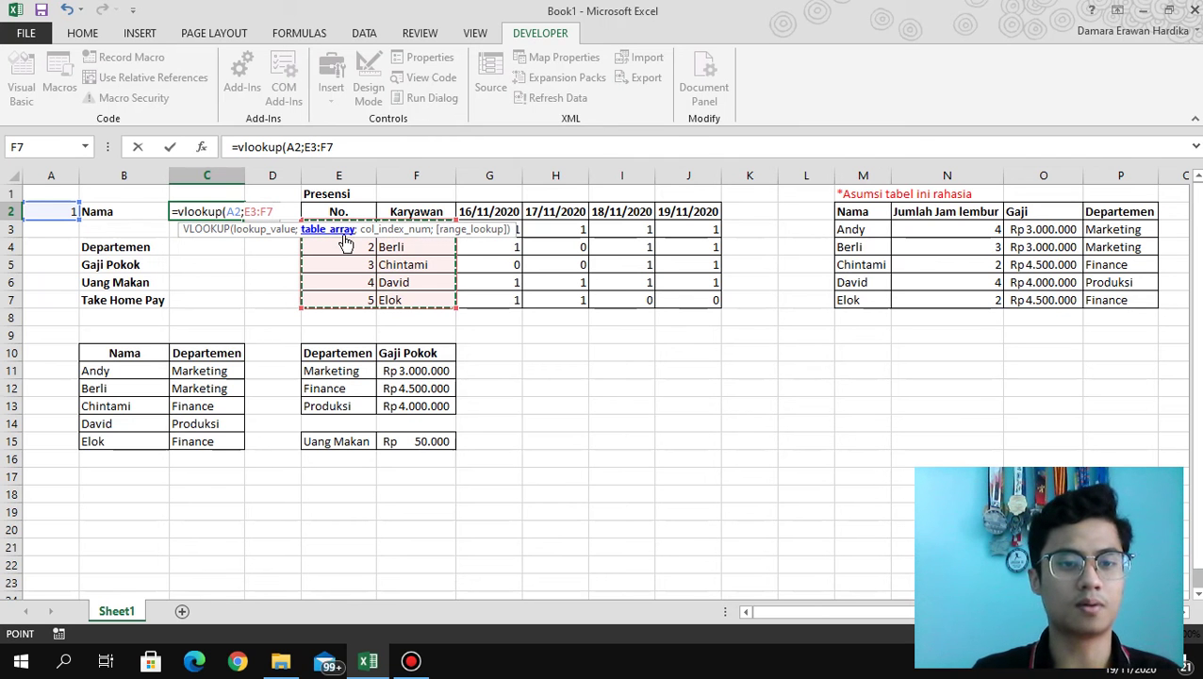
{"action": "type", "text": ";"}
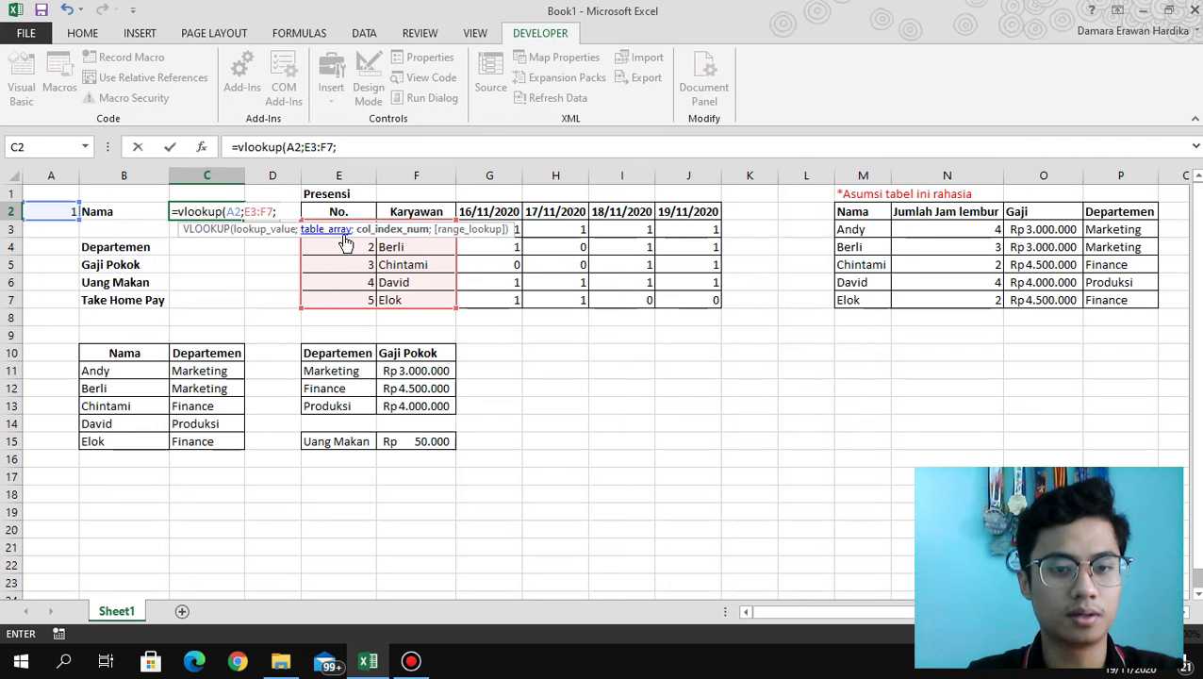
{"action": "type", "text": "2;false"}
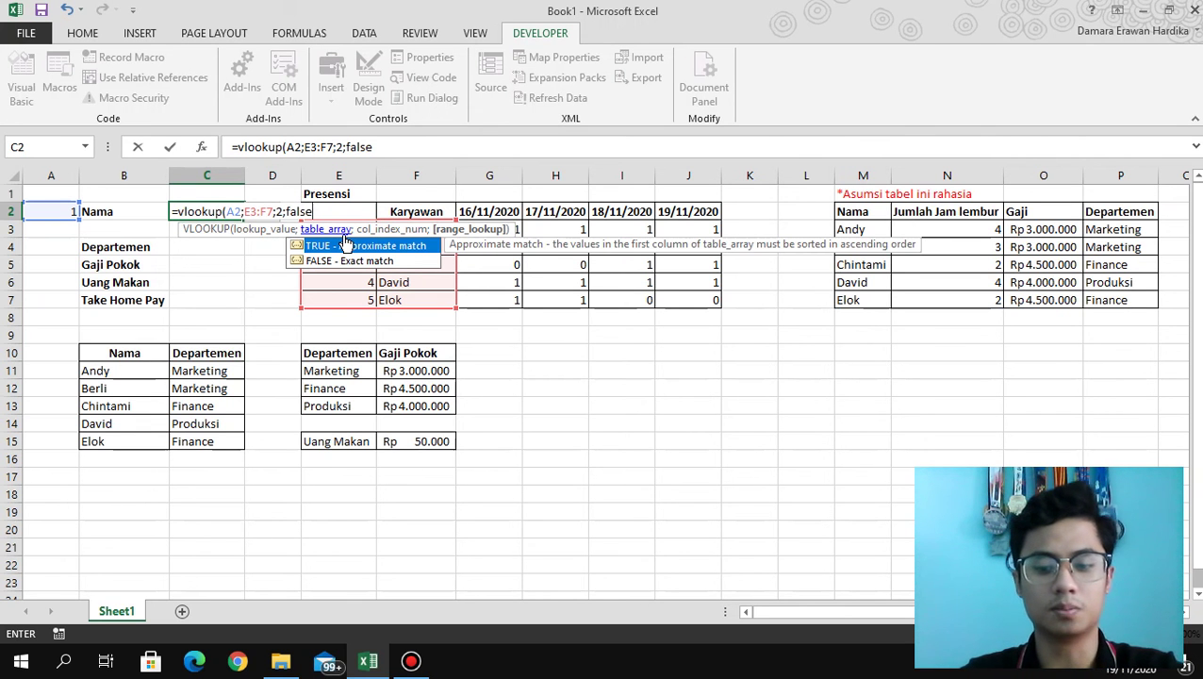
{"action": "type", "text": ")"}
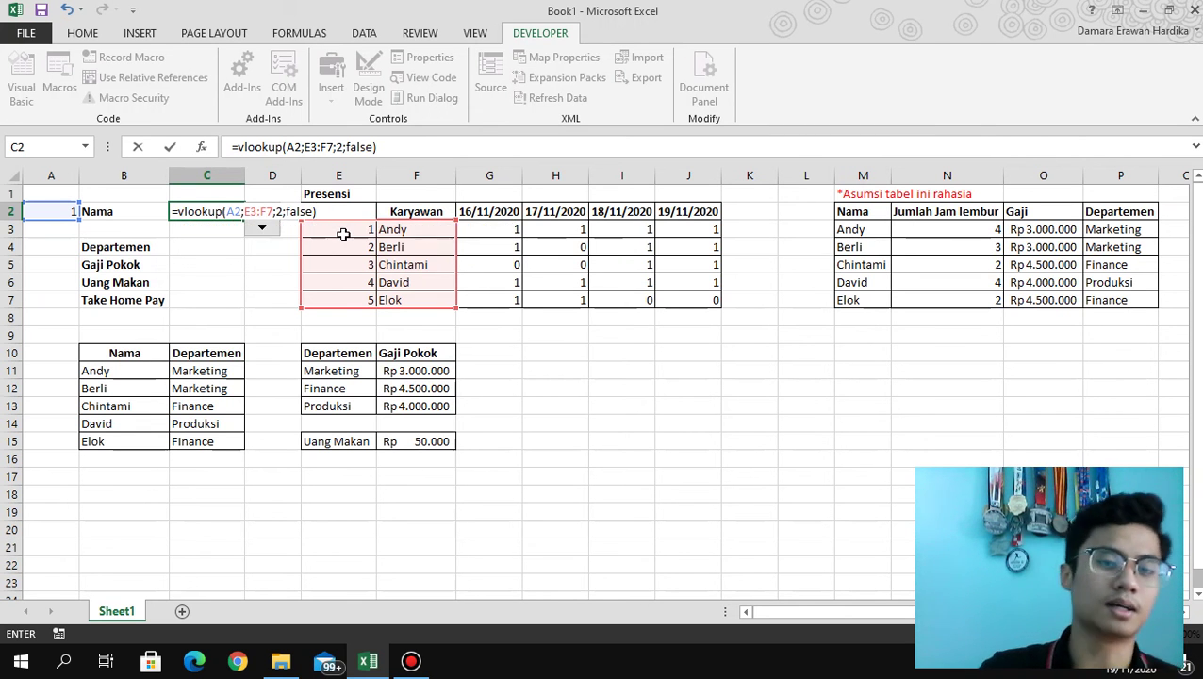
{"action": "key", "text": "Return"}
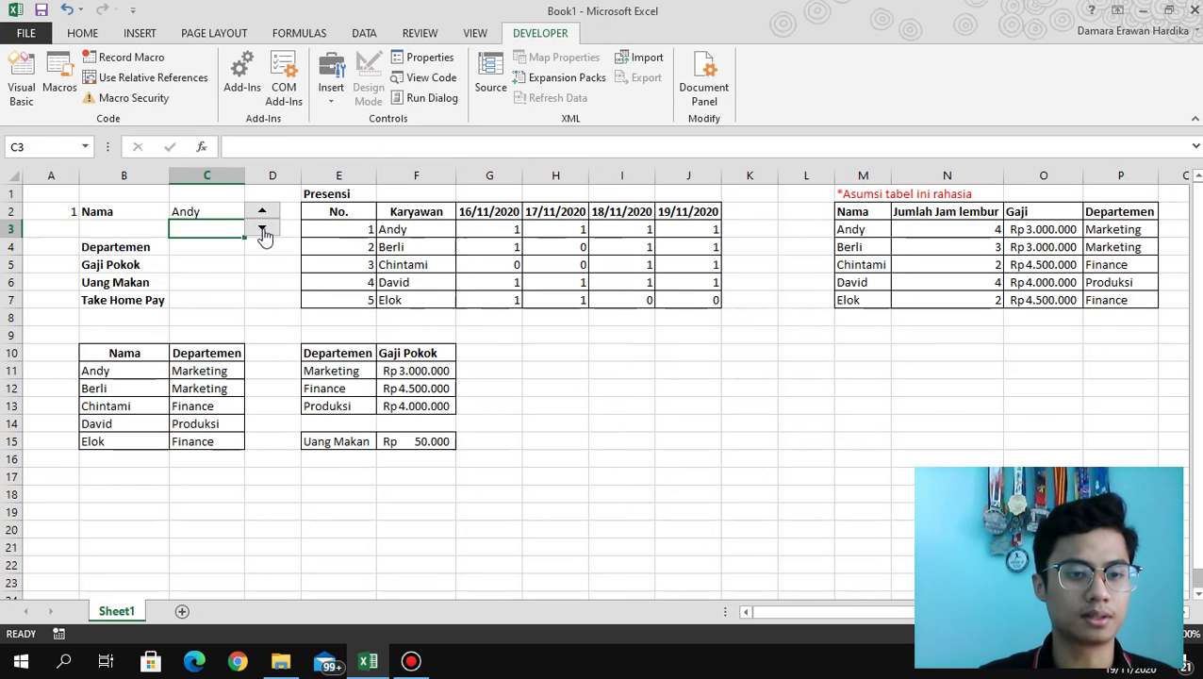
Step the spinner up so A2 reaches 5 and C2 shows Elok.
{"action": "left_click", "coordinate": [262, 211]}
{"action": "left_click", "coordinate": [262, 211]}
{"action": "left_click", "coordinate": [262, 211]}
{"action": "left_click", "coordinate": [262, 211]}
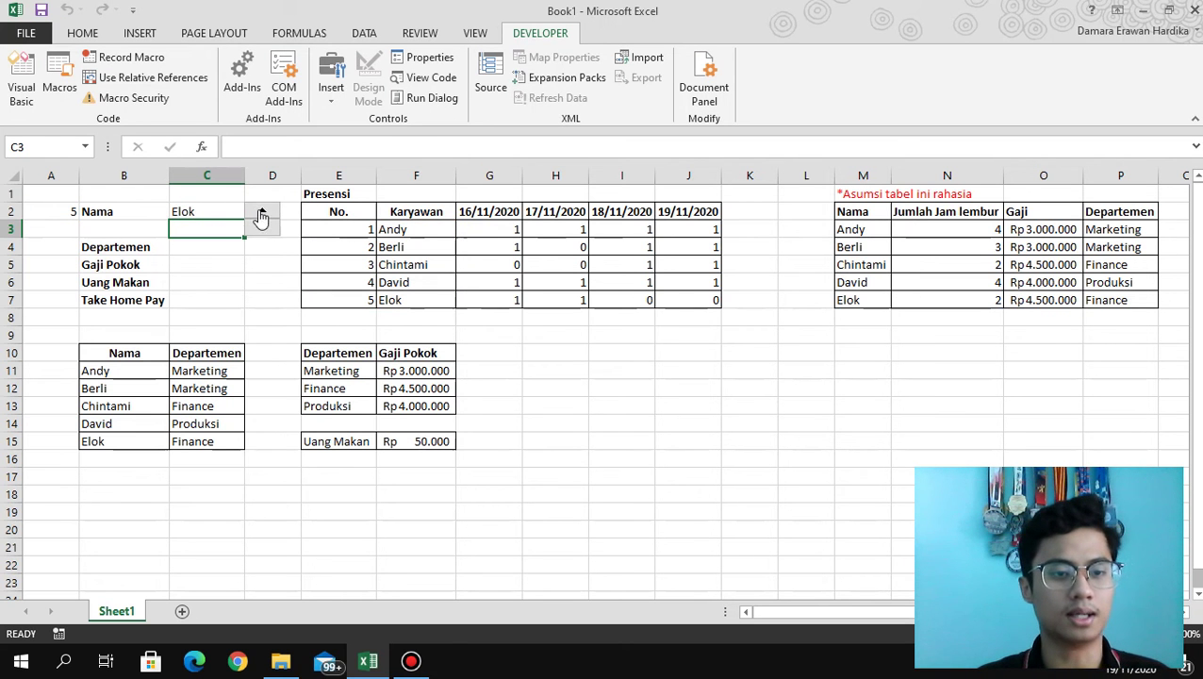
{"action": "left_click", "coordinate": [227, 248]}
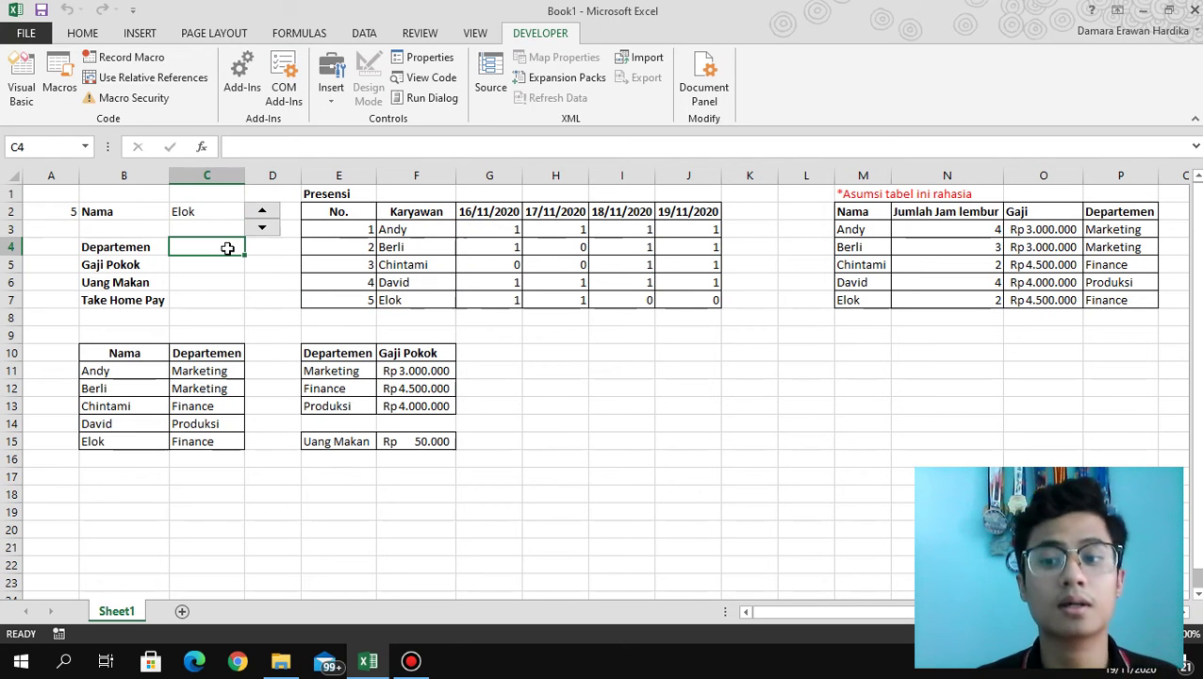
Enter =index(P3:P7;A2) in C4 so the department follows the spinner number.
{"action": "type", "text": "=index"}
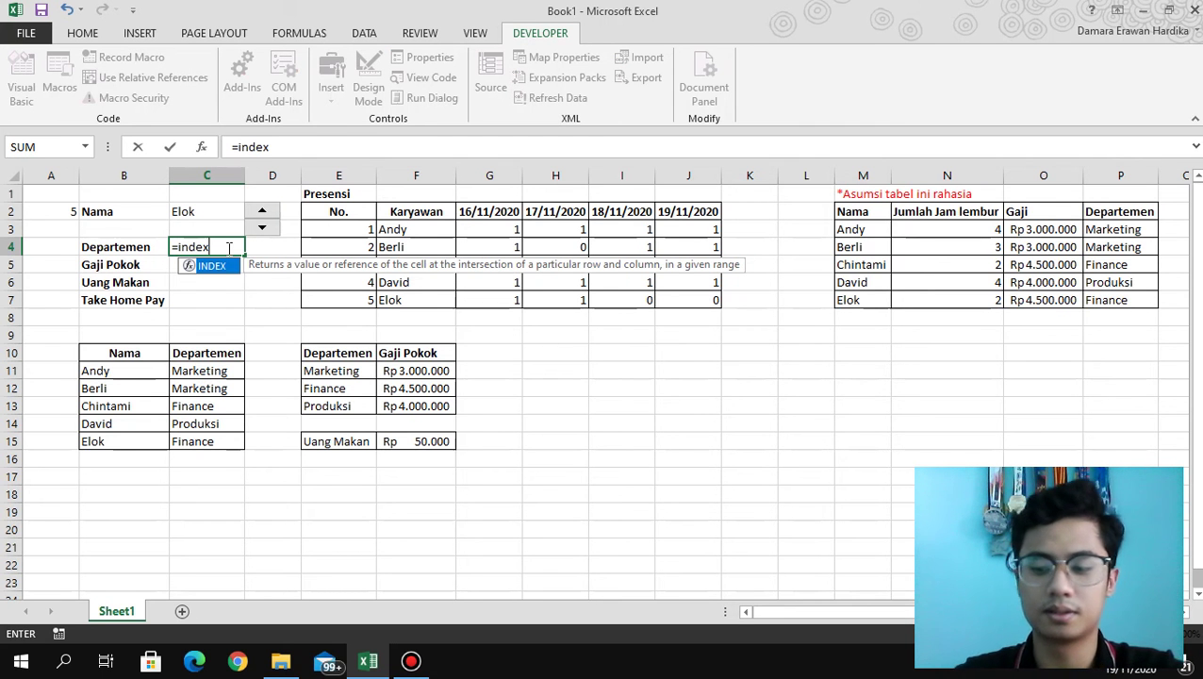
{"action": "type", "text": "("}
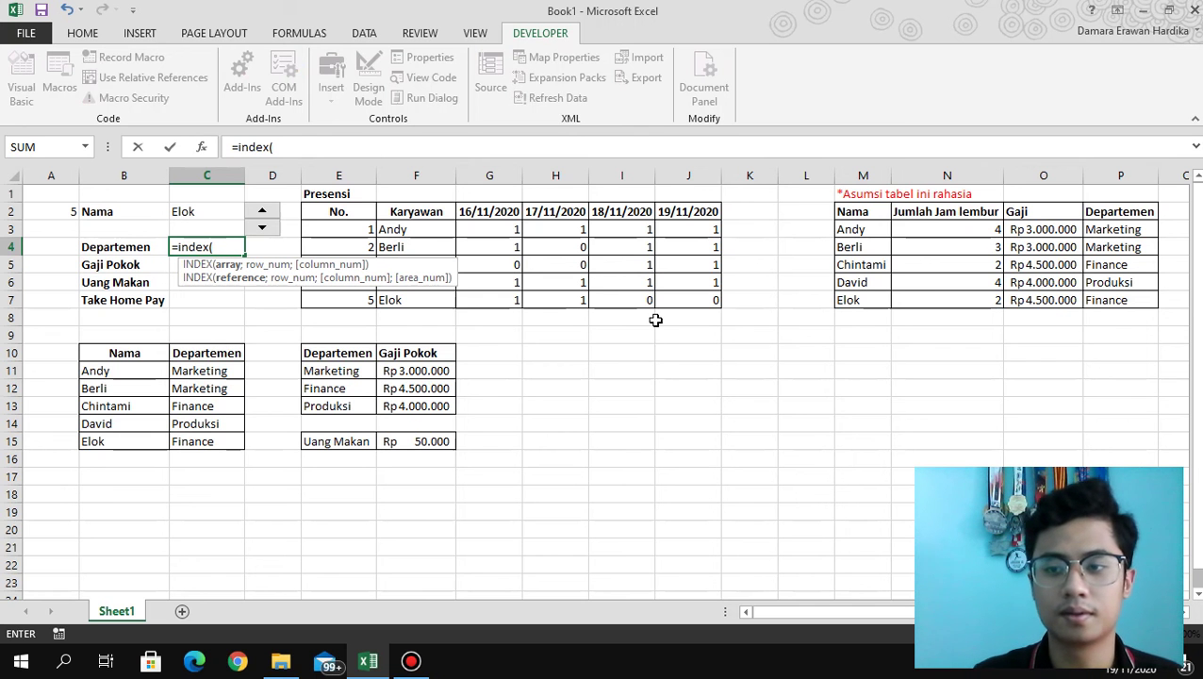
{"action": "left_click_drag", "start_coordinate": [1138, 229], "coordinate": [1132, 300]}
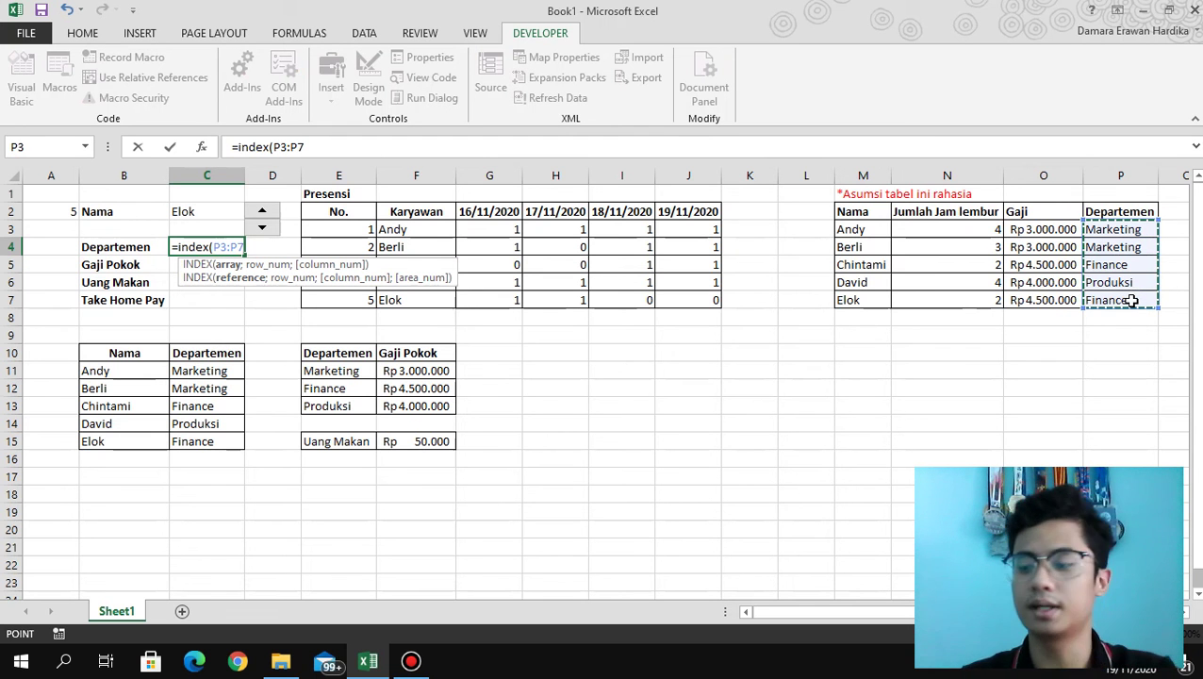
{"action": "type", "text": ";"}
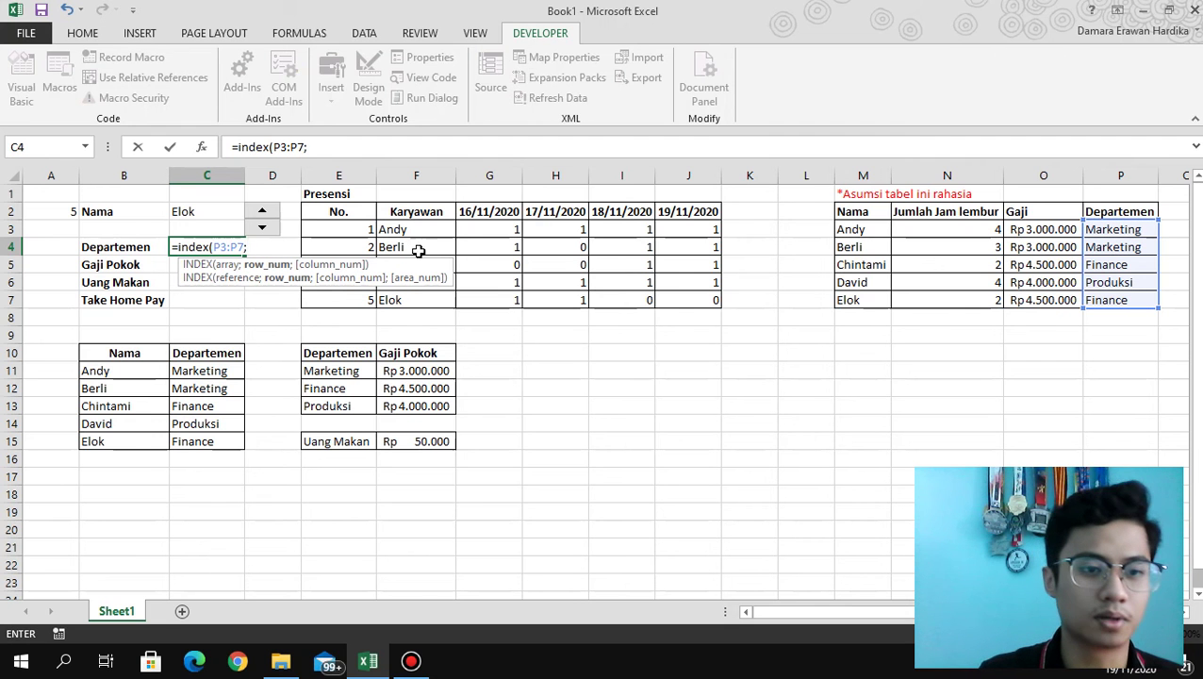
{"action": "left_click", "coordinate": [61, 210]}
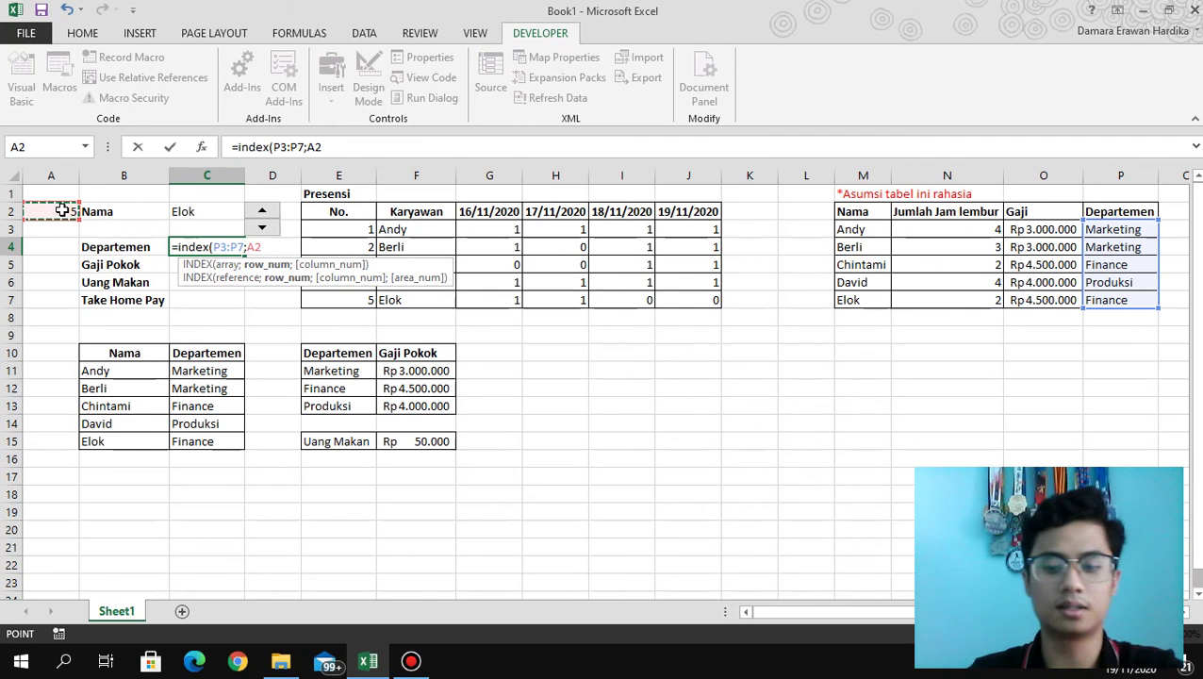
{"action": "type", "text": ")"}
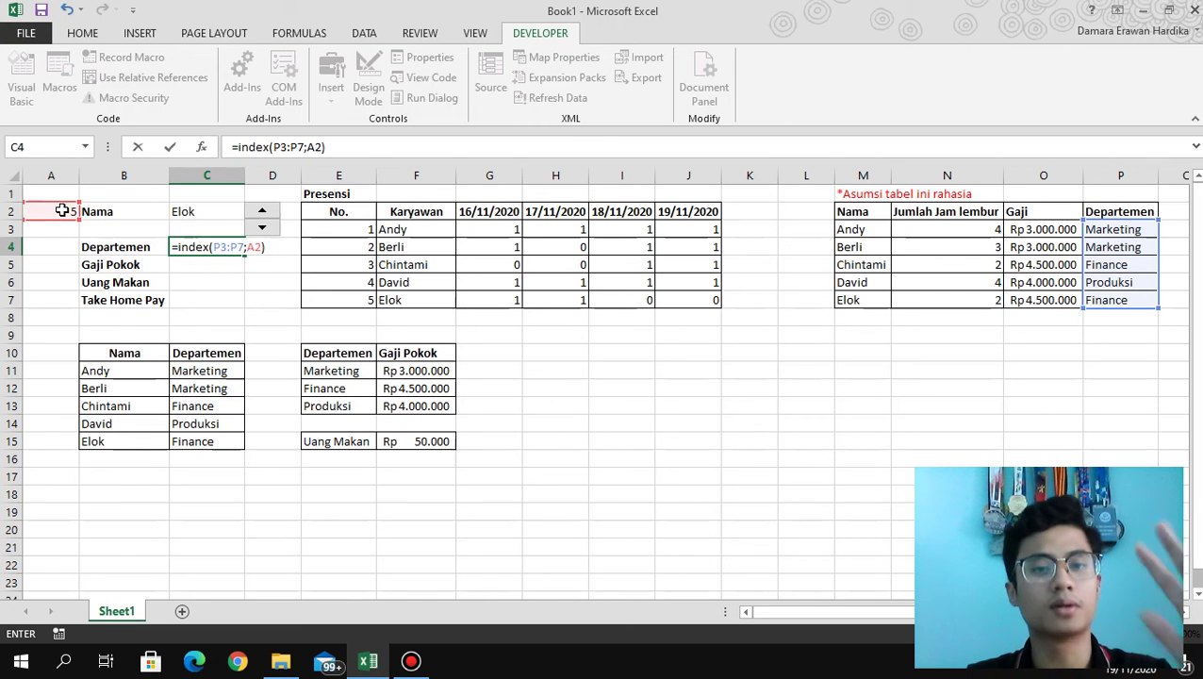
{"action": "key", "text": "Return"}
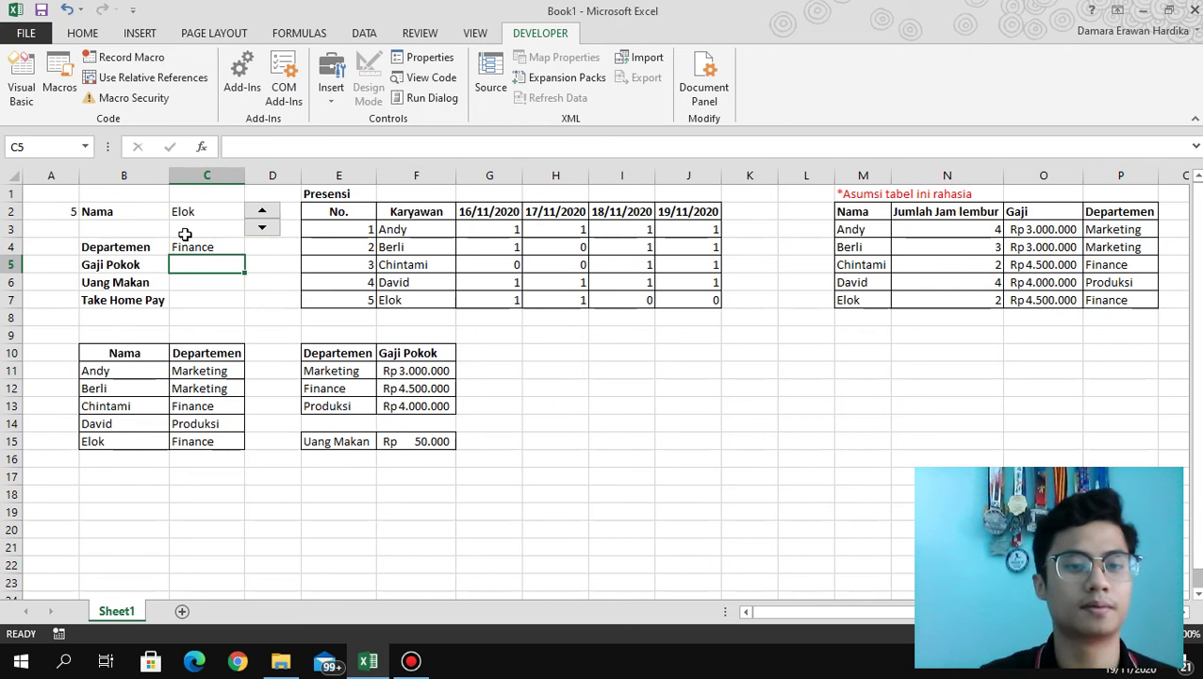
{"action": "left_click", "coordinate": [268, 230]}
With A2 back at 1, enter =INDEX(O3:O7;A2) in C5 for Gaji Pokok.
{"action": "left_click", "coordinate": [269, 233]}
{"action": "left_click", "coordinate": [270, 233]}
{"action": "left_click", "coordinate": [270, 233]}
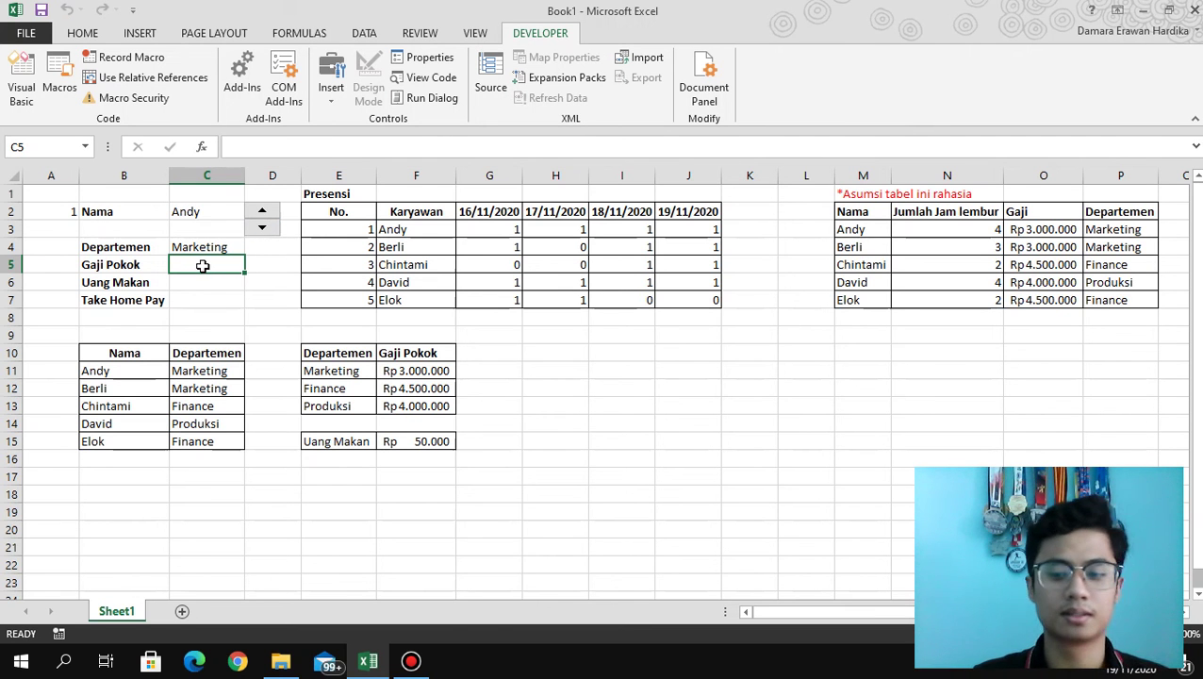
{"action": "type", "text": "="}
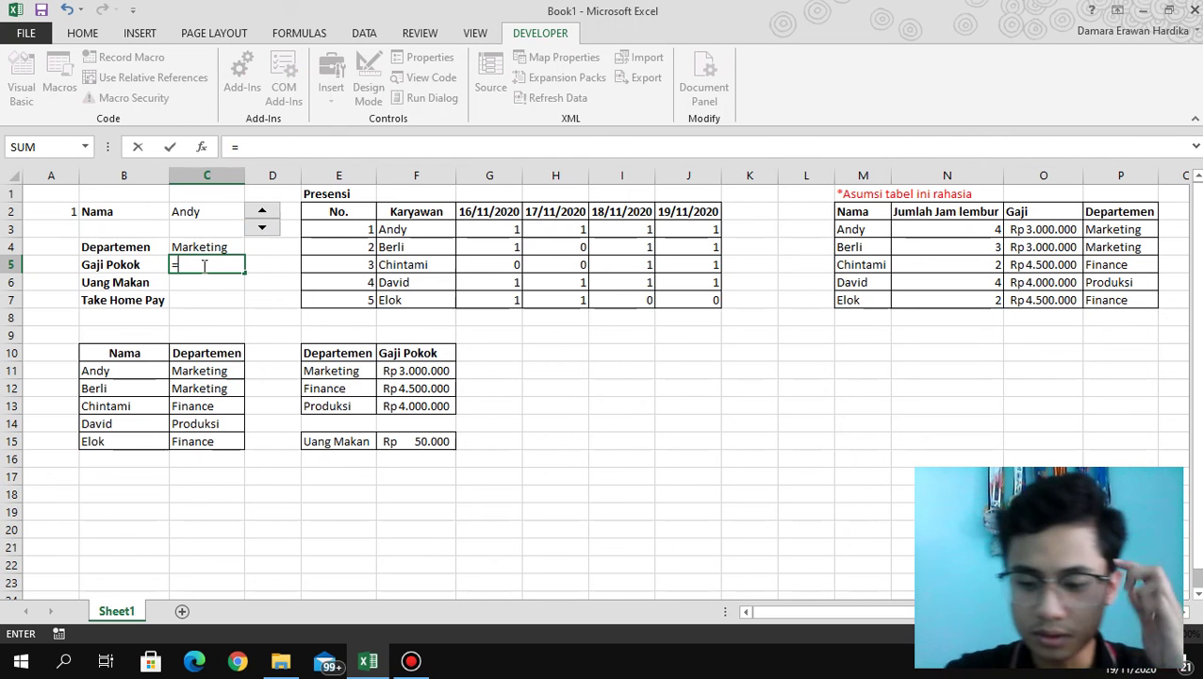
{"action": "type", "text": "=index"}
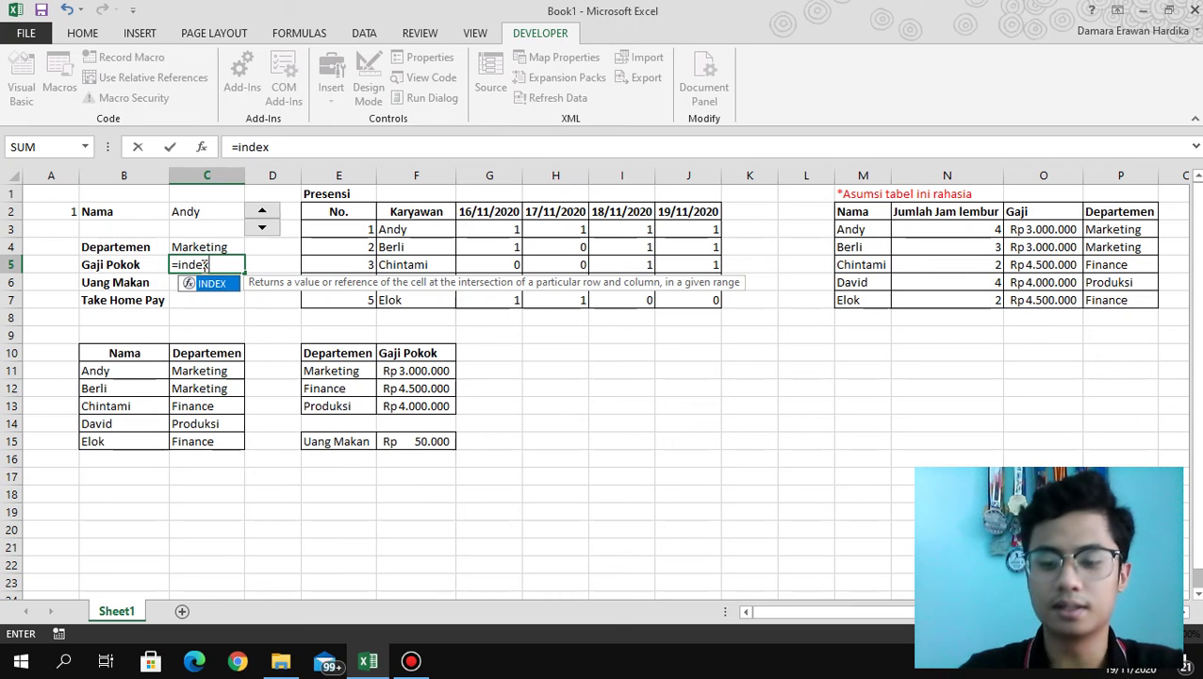
{"action": "type", "text": "("}
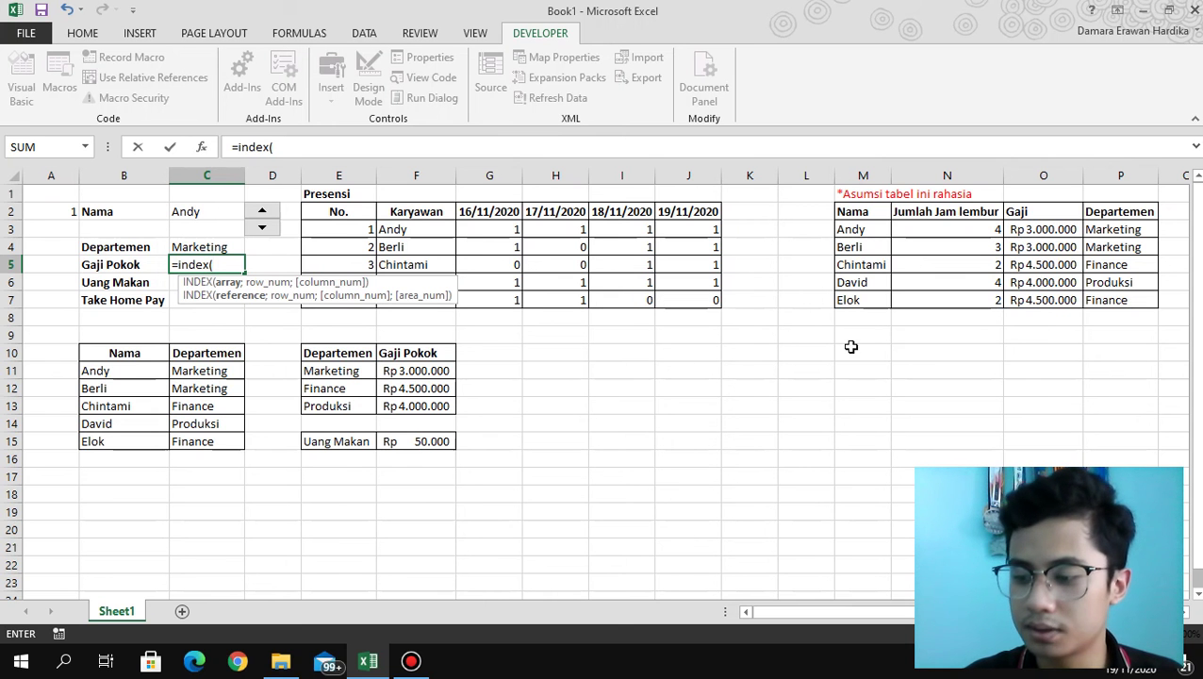
{"action": "left_click_drag", "start_coordinate": [1063, 228], "coordinate": [1056, 299]}
{"action": "type", "text": ";"}
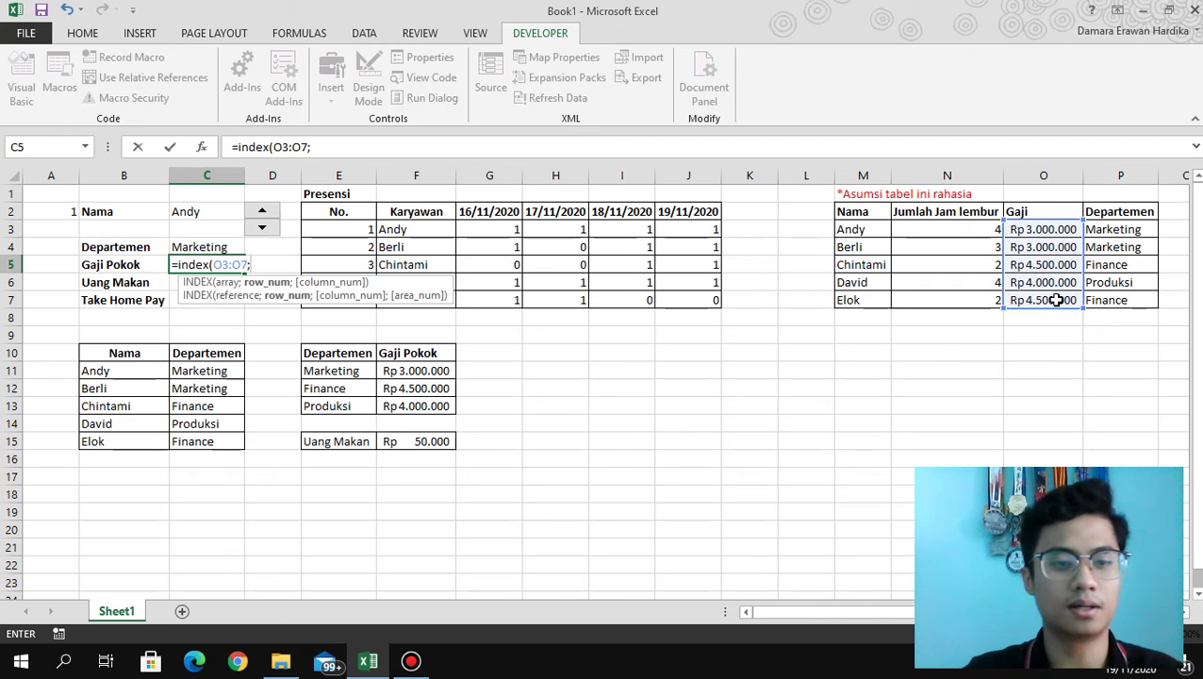
{"action": "left_click", "coordinate": [57, 210]}
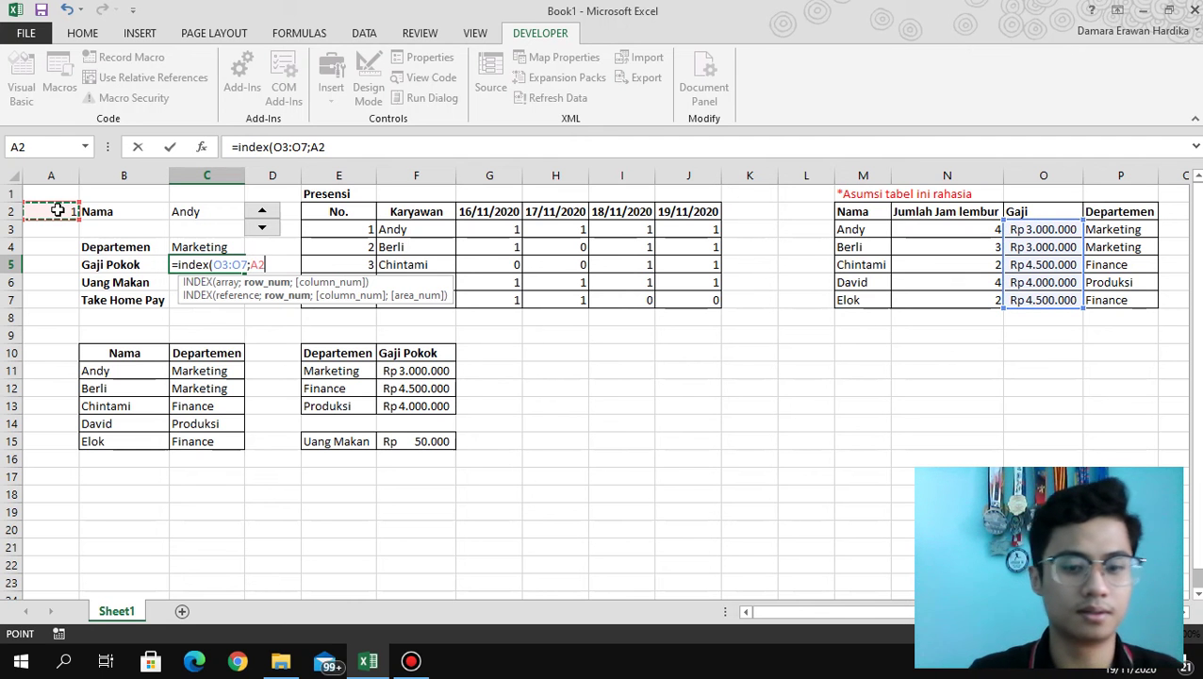
{"action": "type", "text": ")"}
{"action": "key", "text": "Return"}
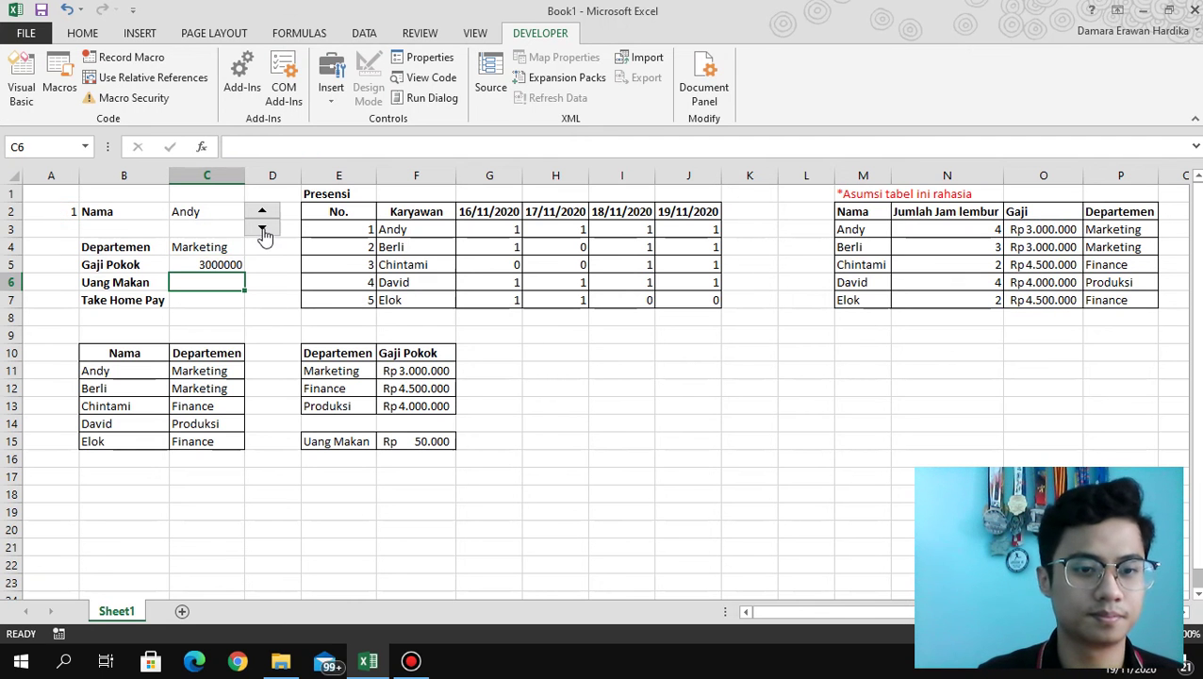
Format C5 with the Rupiah Accounting Number Format.
{"action": "left_click", "coordinate": [236, 264]}
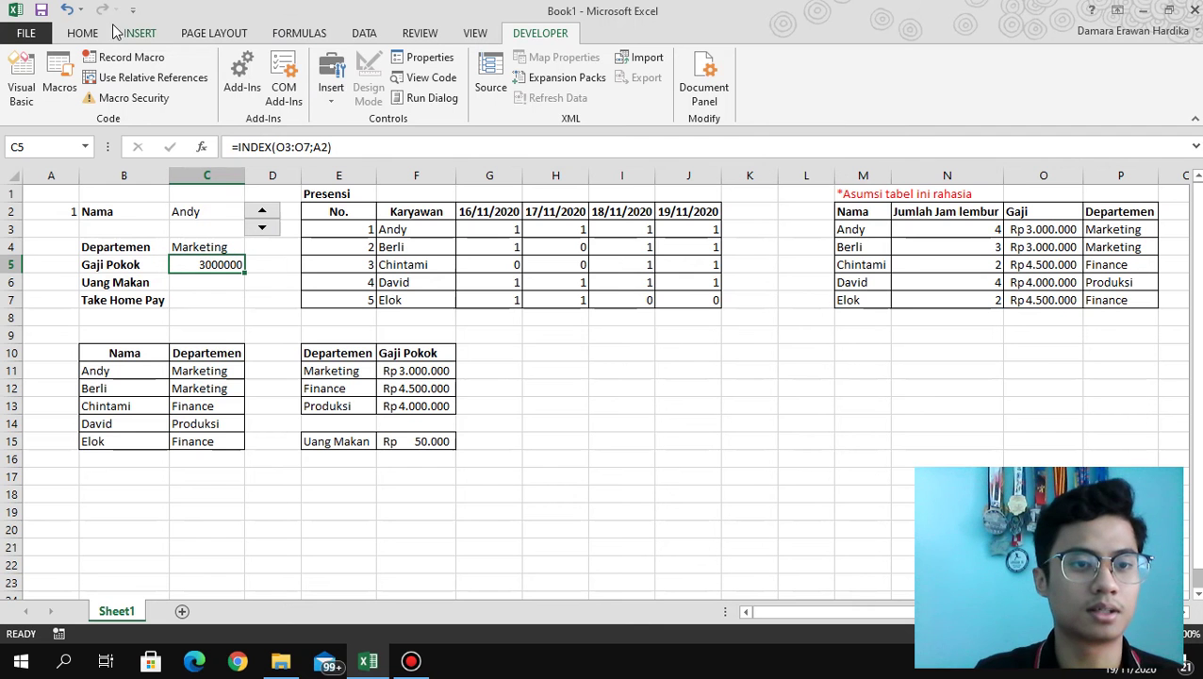
{"action": "left_click", "coordinate": [84, 33]}
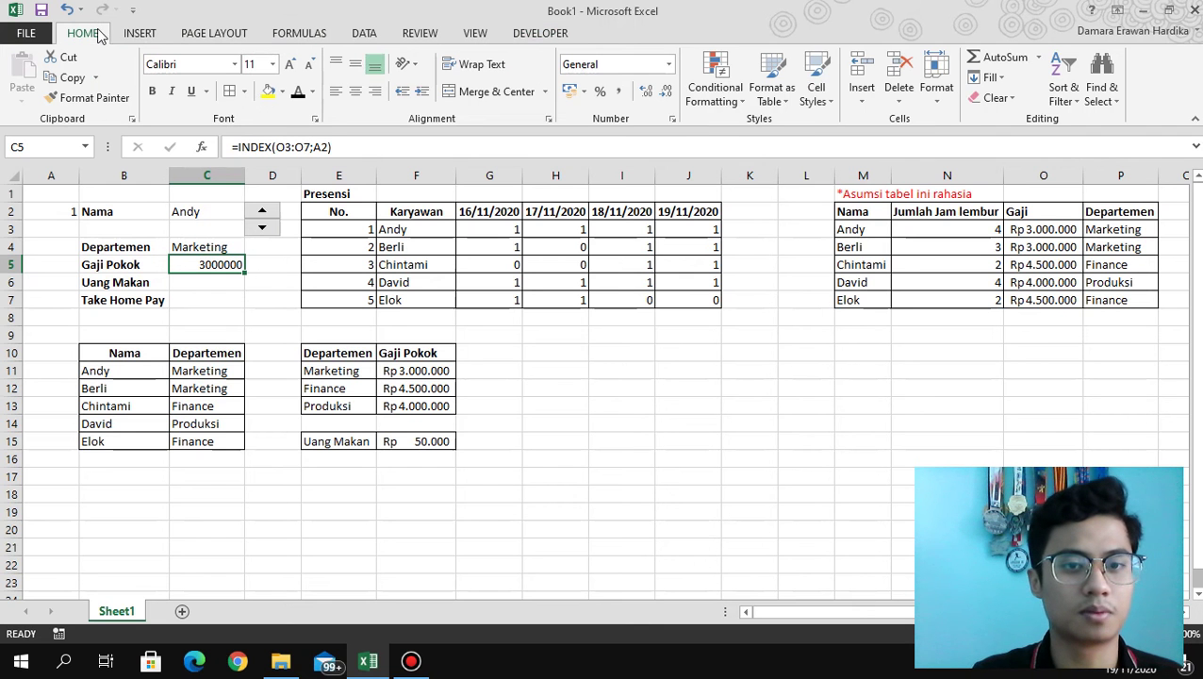
{"action": "left_click", "coordinate": [570, 90]}
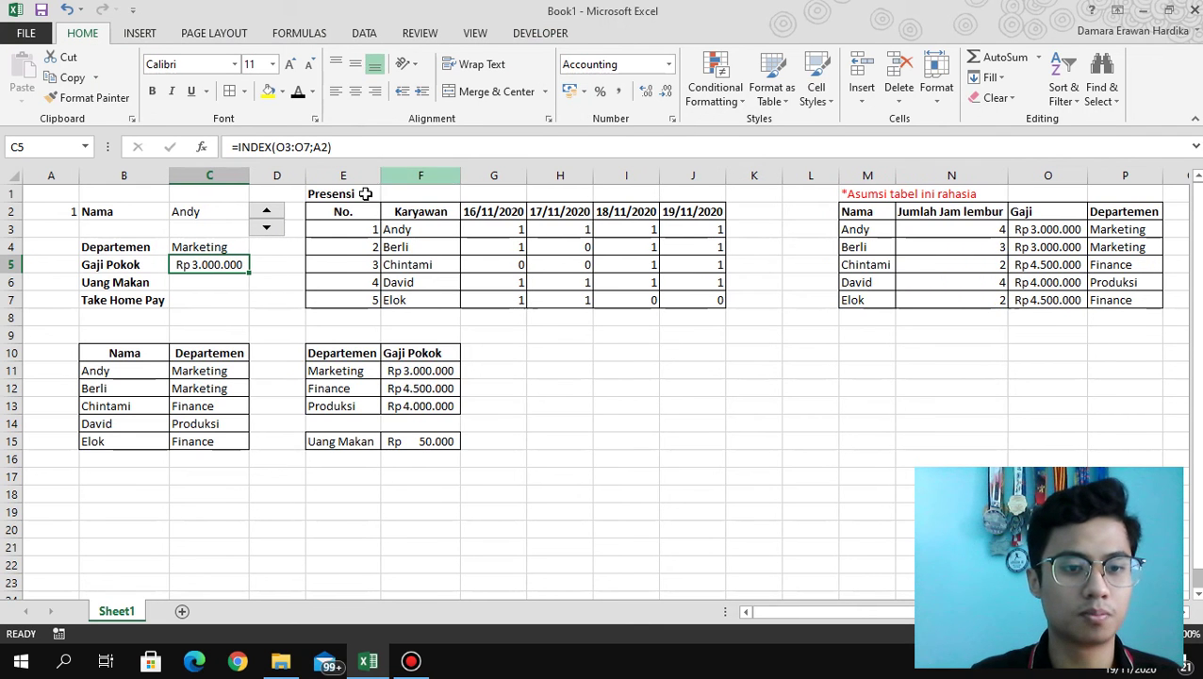
{"action": "key", "text": "Return"}
{"action": "left_click", "coordinate": [214, 264]}
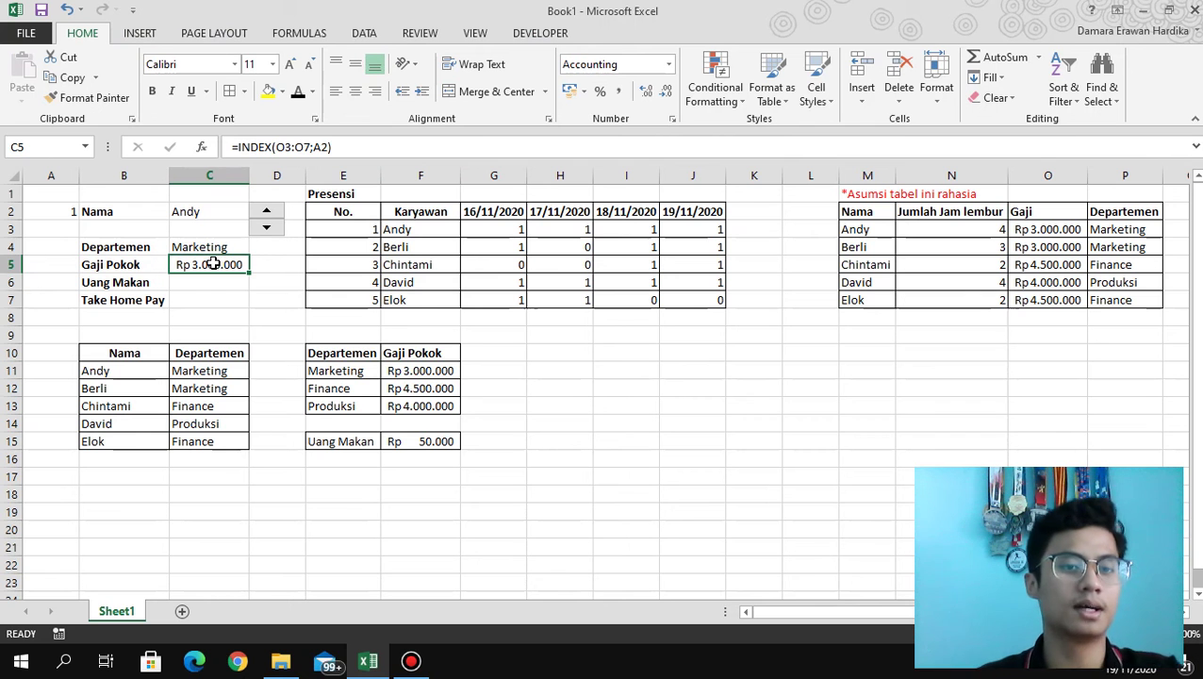
Step the spinner from 2 up to 5 so Gaji Pokok shows Rp 4.500.000 for Elok.
{"action": "left_click", "coordinate": [272, 218]}
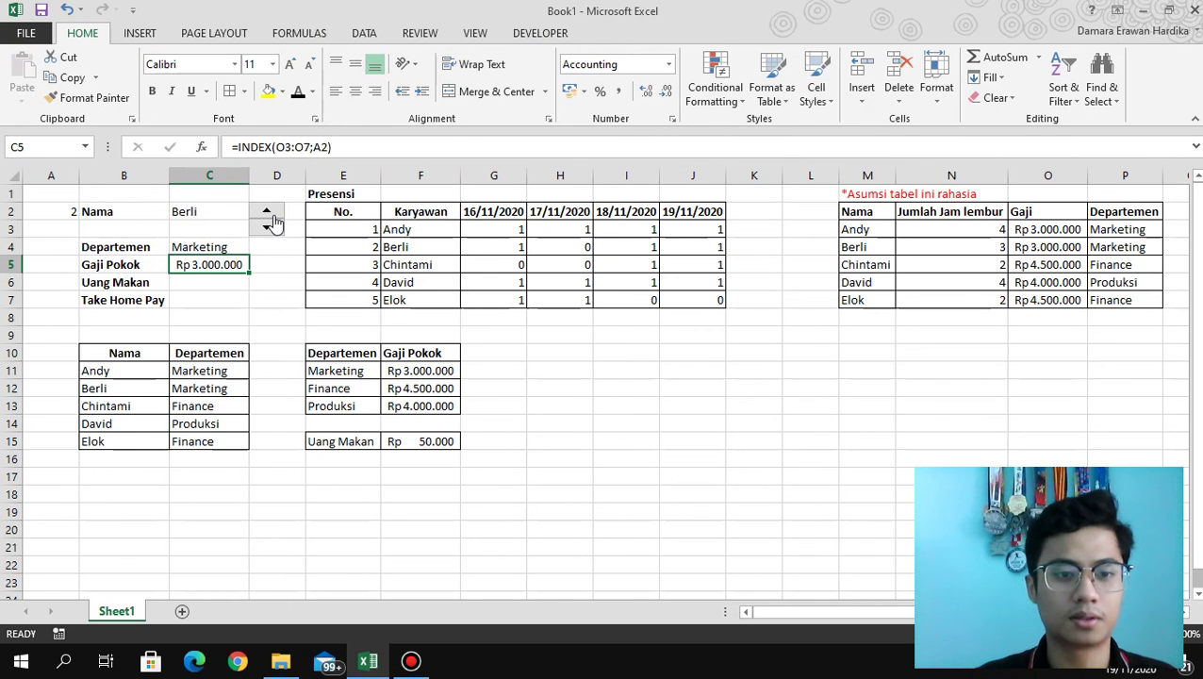
{"action": "left_click", "coordinate": [273, 220]}
{"action": "left_click", "coordinate": [272, 220]}
{"action": "left_click", "coordinate": [272, 219]}
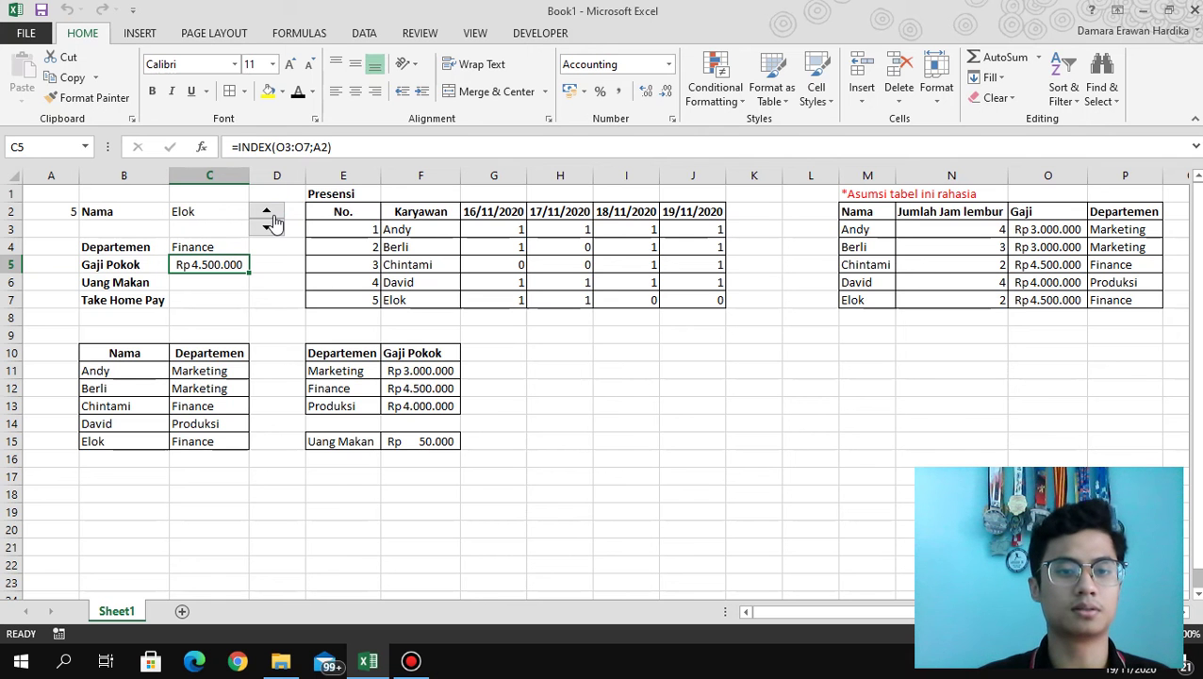
{"action": "left_click", "coordinate": [227, 287]}
Enter =SUMIF(M3:N7;INDEX(M3:N7;A2);N3:N7) in C6 to total the chosen employee's overtime hours.
{"action": "type", "text": "="}
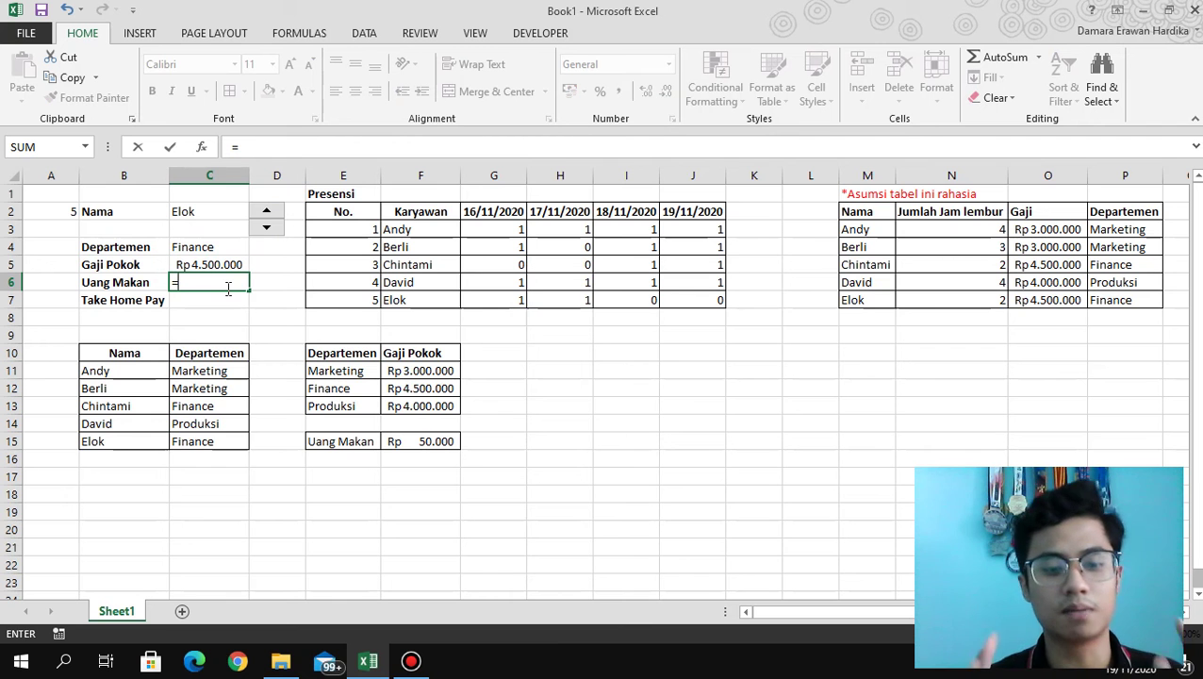
{"action": "type", "text": "sumif"}
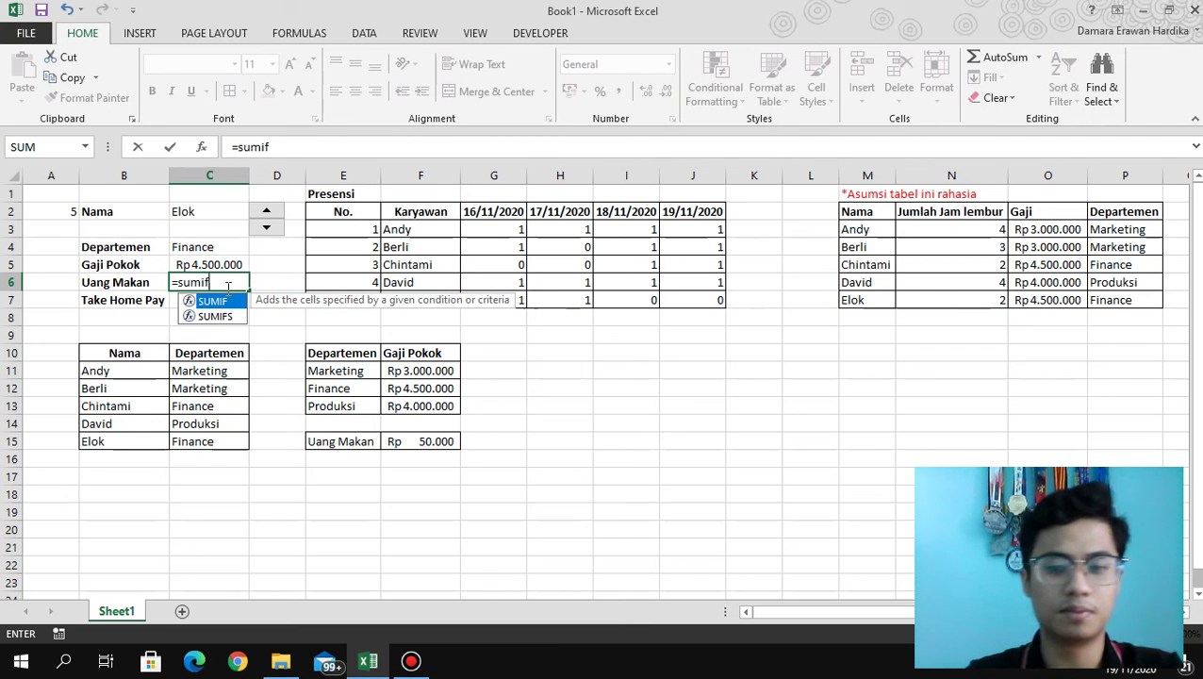
{"action": "type", "text": "("}
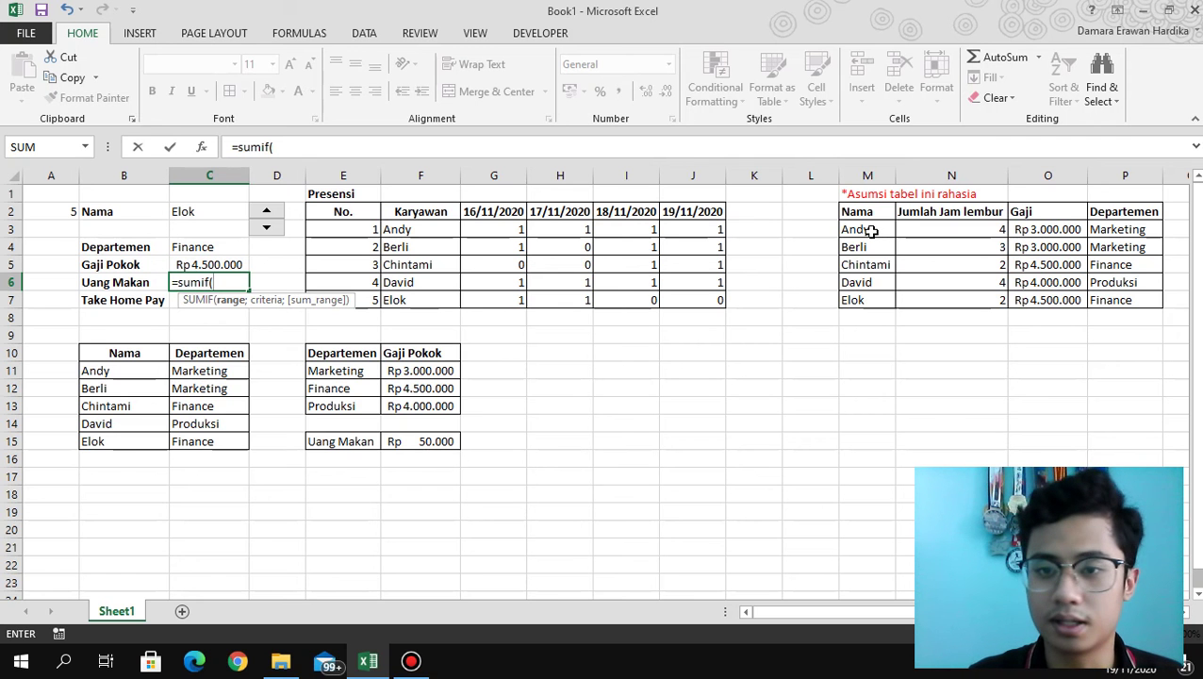
{"action": "left_click_drag", "start_coordinate": [872, 231], "coordinate": [967, 298]}
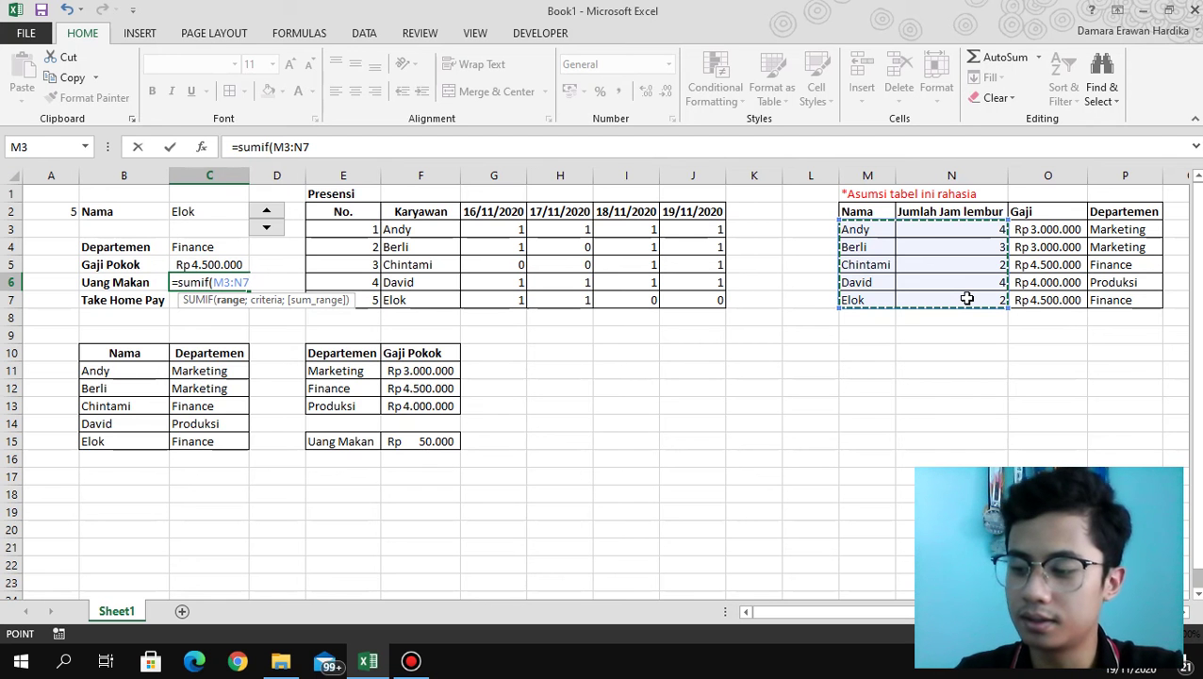
{"action": "type", "text": ";indes"}
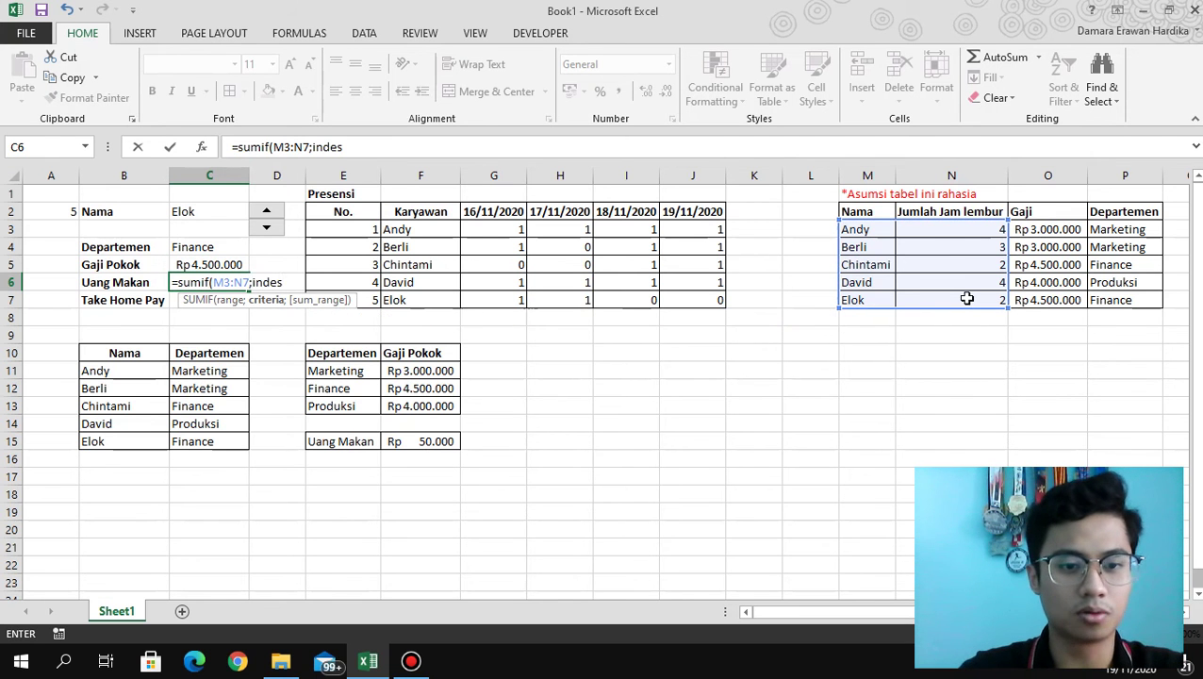
{"action": "key", "text": "BackSpace"}
{"action": "type", "text": "x"}
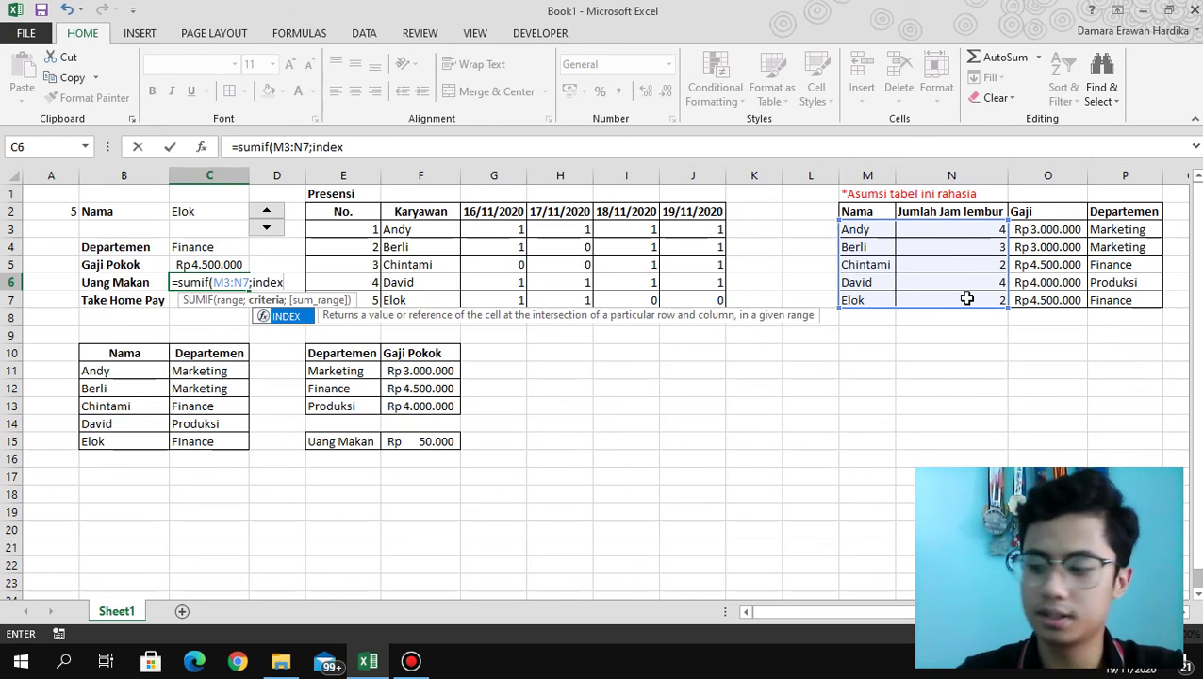
{"action": "type", "text": "("}
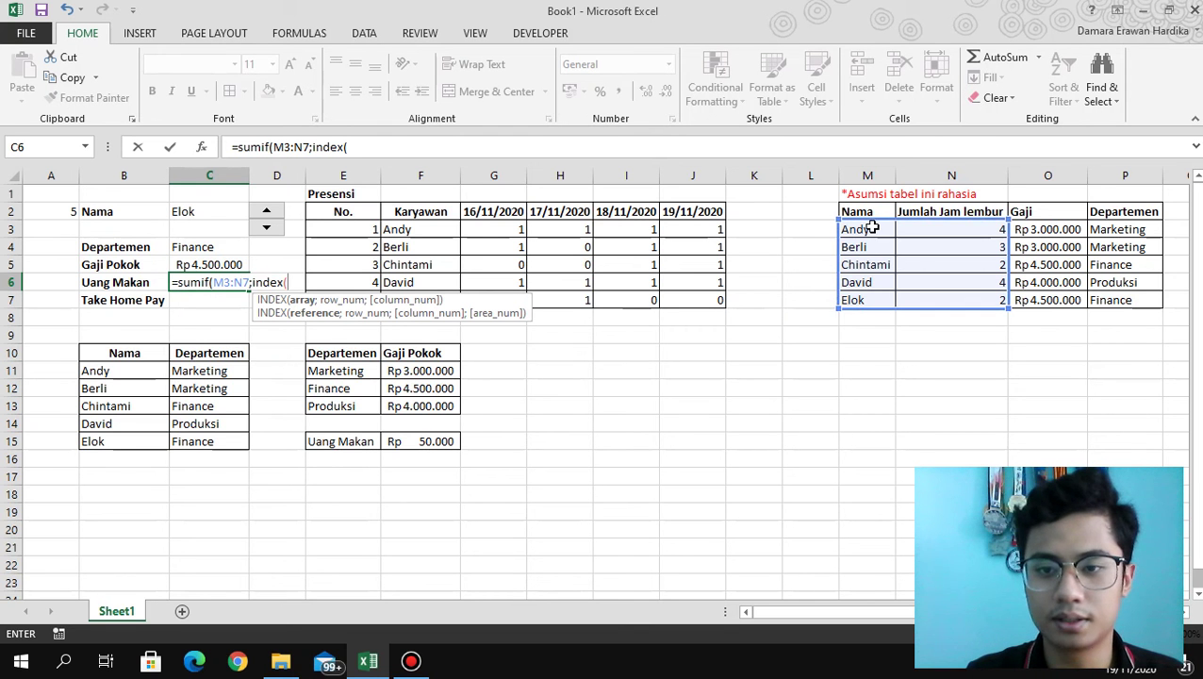
{"action": "left_click_drag", "start_coordinate": [872, 229], "coordinate": [968, 301]}
{"action": "type", "text": ";"}
{"action": "left_click", "coordinate": [49, 212]}
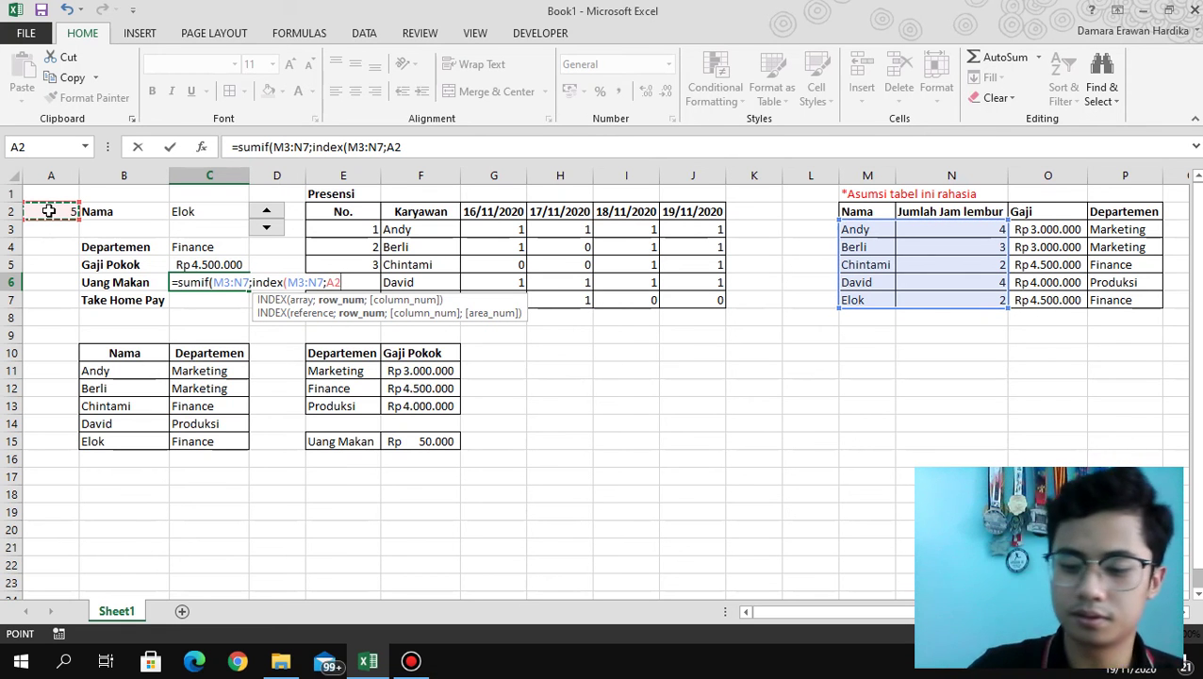
{"action": "type", "text": ");"}
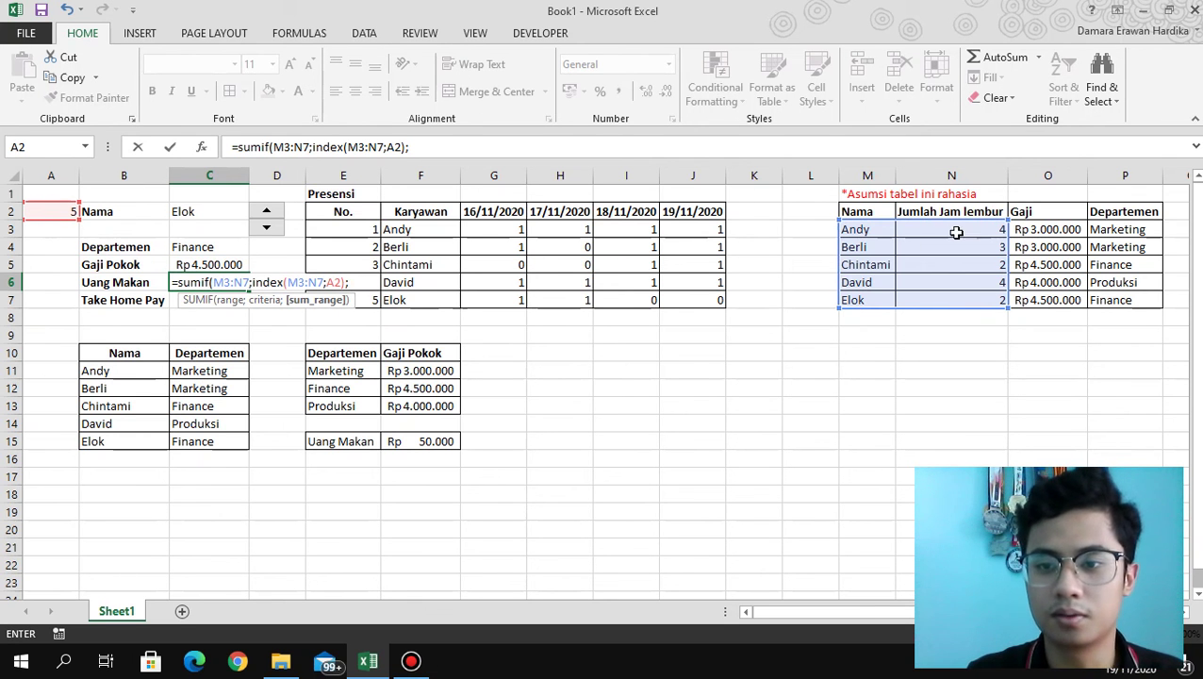
{"action": "left_click_drag", "start_coordinate": [956, 233], "coordinate": [954, 298]}
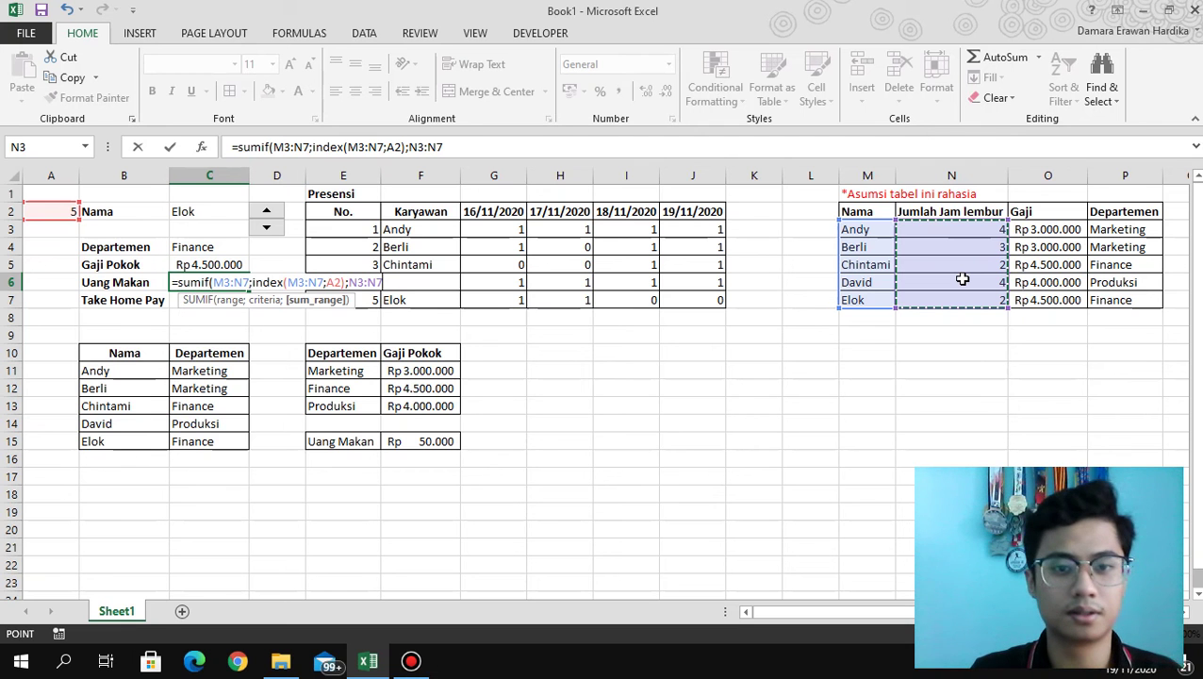
{"action": "type", "text": ")"}
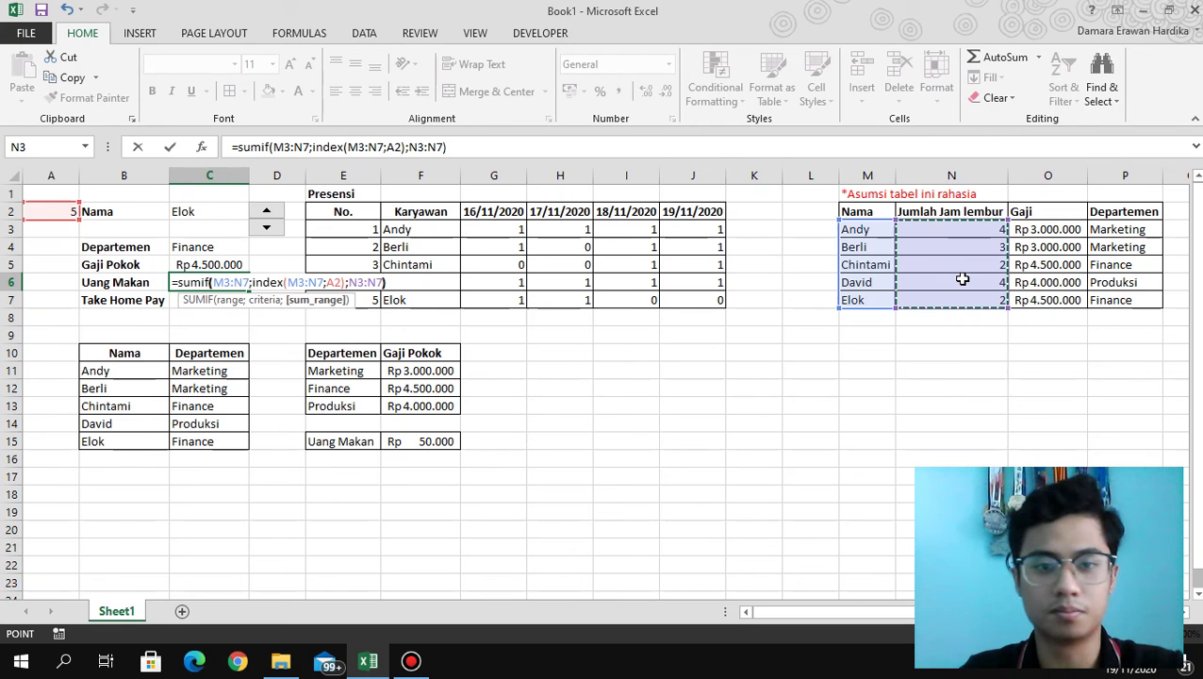
{"action": "key", "text": "Return"}
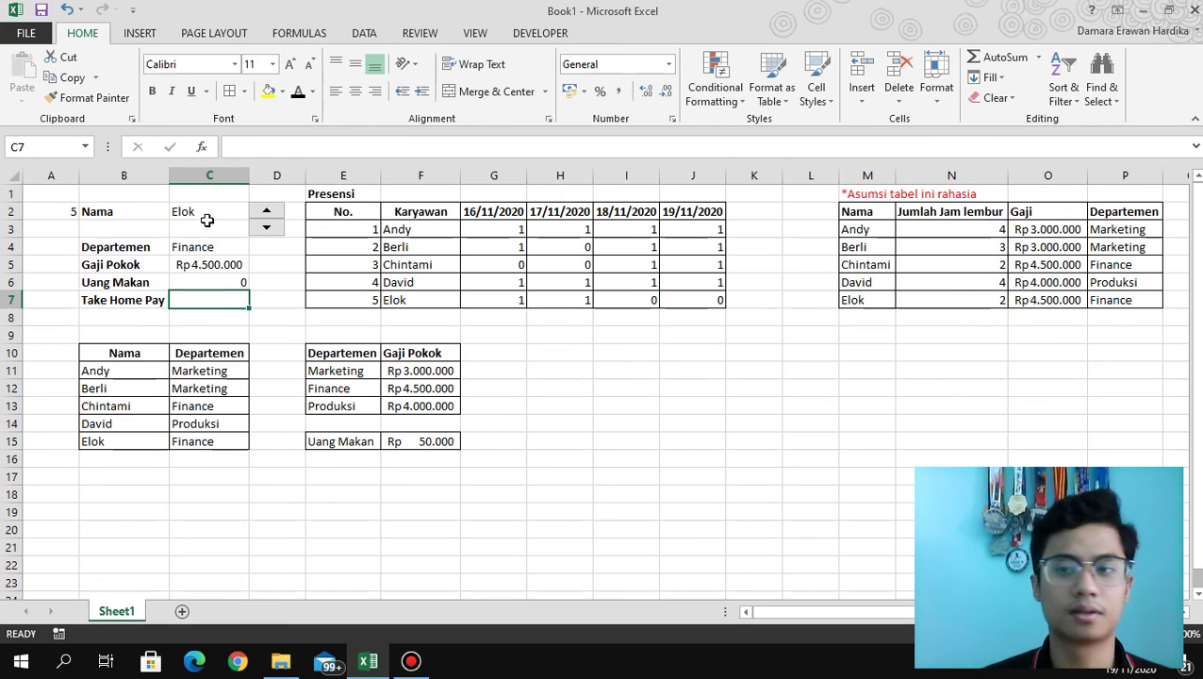
Step the spinner through employees 4, 3 and 5 while selecting the Uang Makan cell C6.
{"action": "left_click", "coordinate": [267, 227]}
{"action": "left_click", "coordinate": [218, 286]}
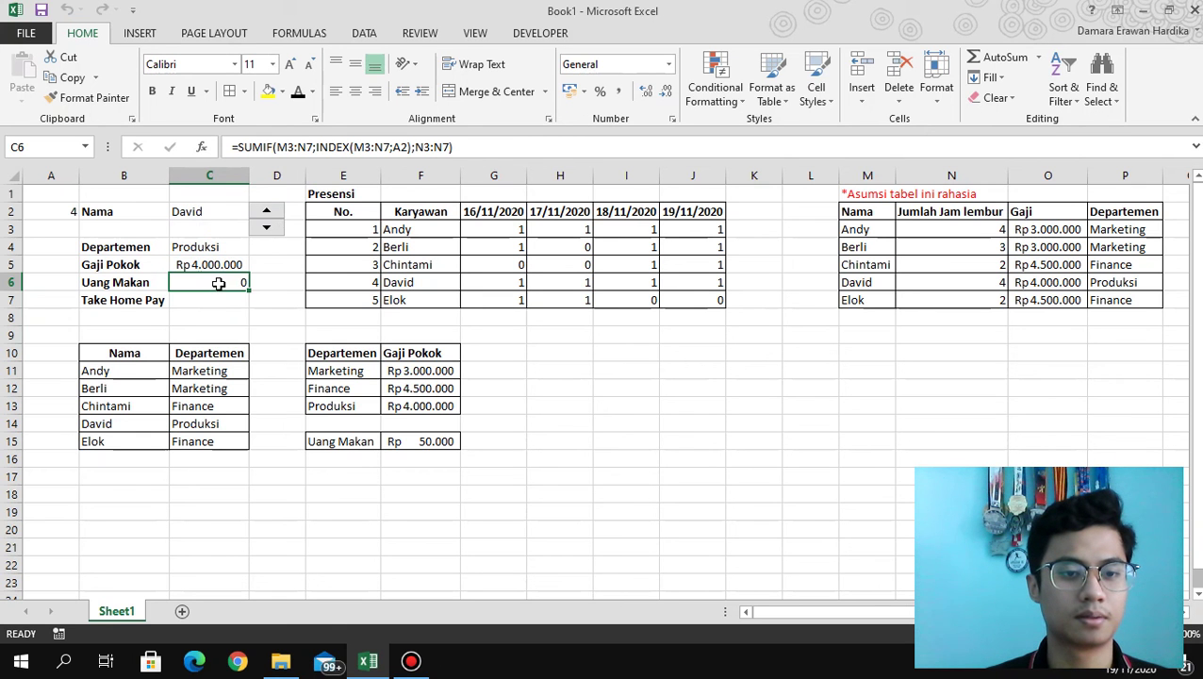
{"action": "left_click", "coordinate": [267, 227]}
{"action": "left_click", "coordinate": [267, 215]}
{"action": "left_click", "coordinate": [268, 215]}
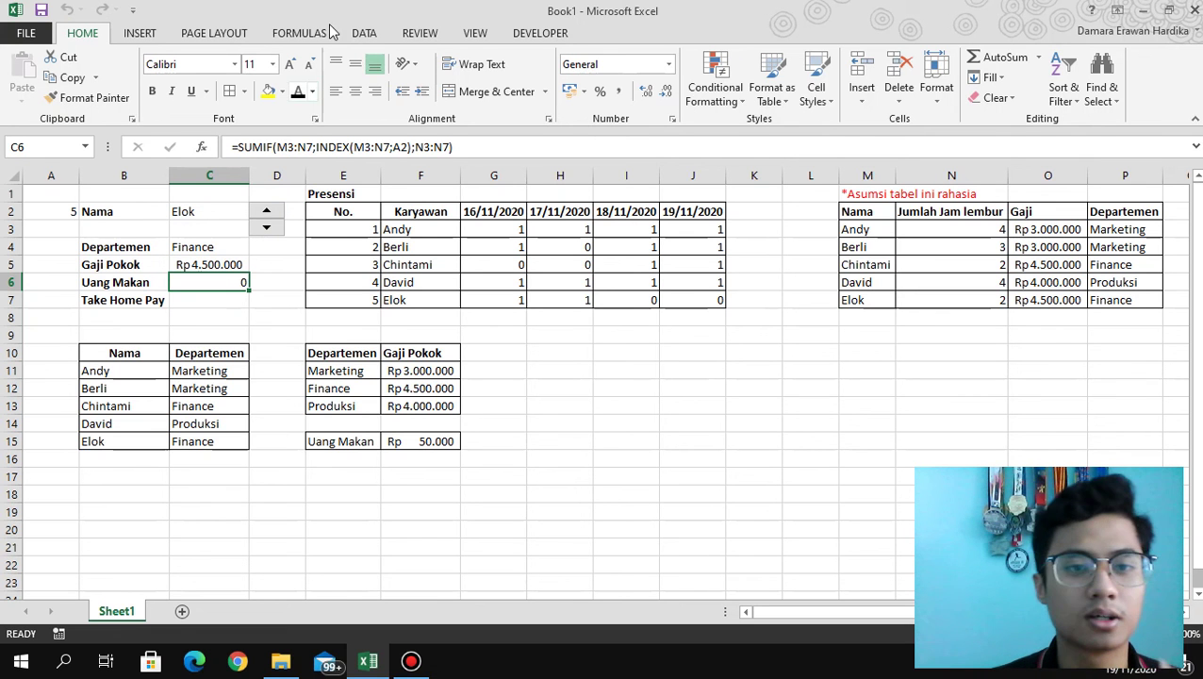
Append *F15 to the C6 formula so it multiplies by the 50.000 meal allowance.
{"action": "left_click", "coordinate": [287, 148]}
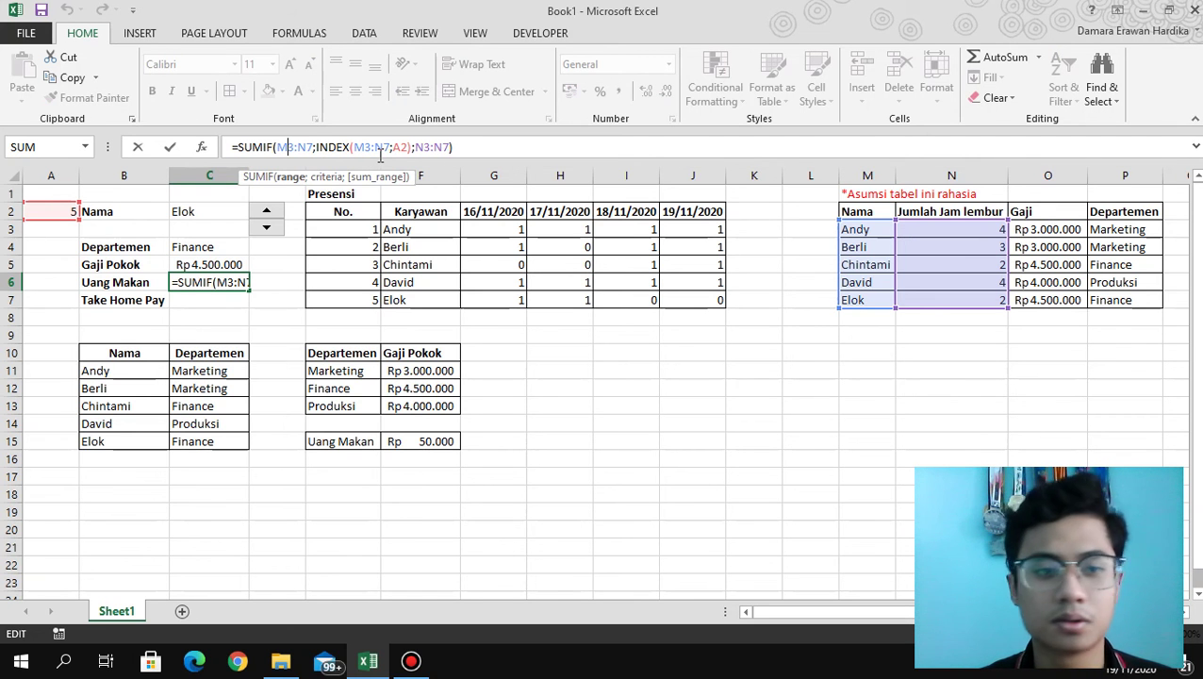
{"action": "left_click", "coordinate": [476, 146]}
{"action": "type", "text": "*"}
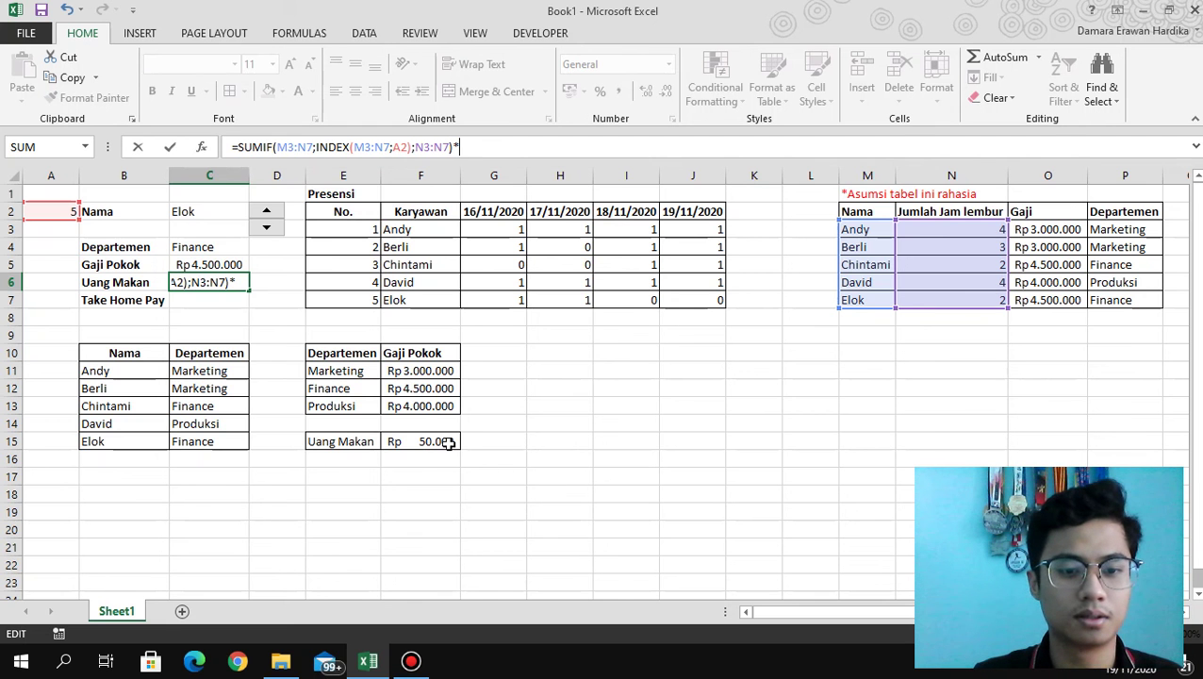
{"action": "left_click", "coordinate": [449, 443]}
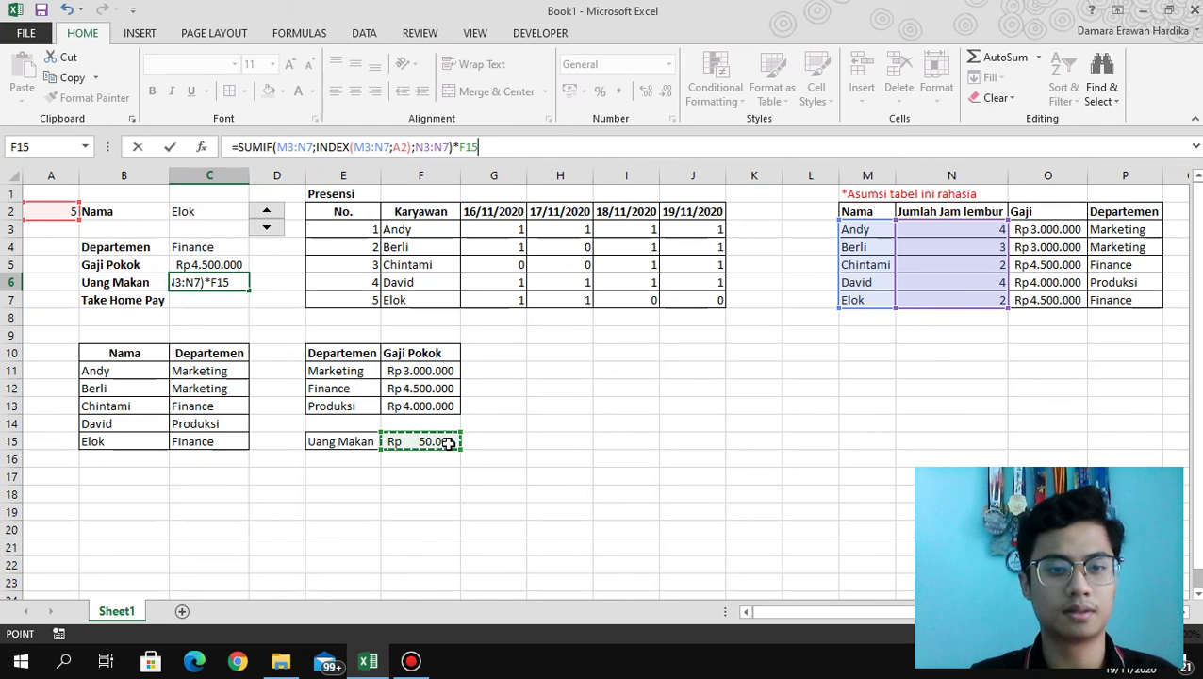
{"action": "key", "text": "Return"}
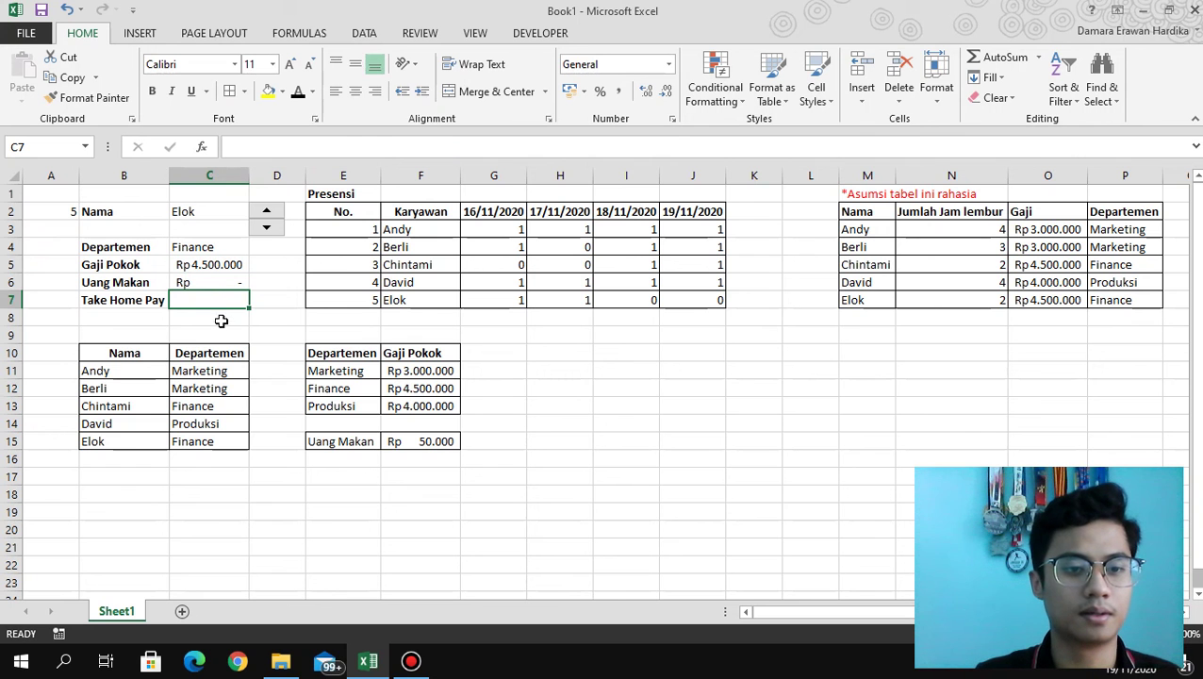
{"action": "left_click", "coordinate": [208, 285]}
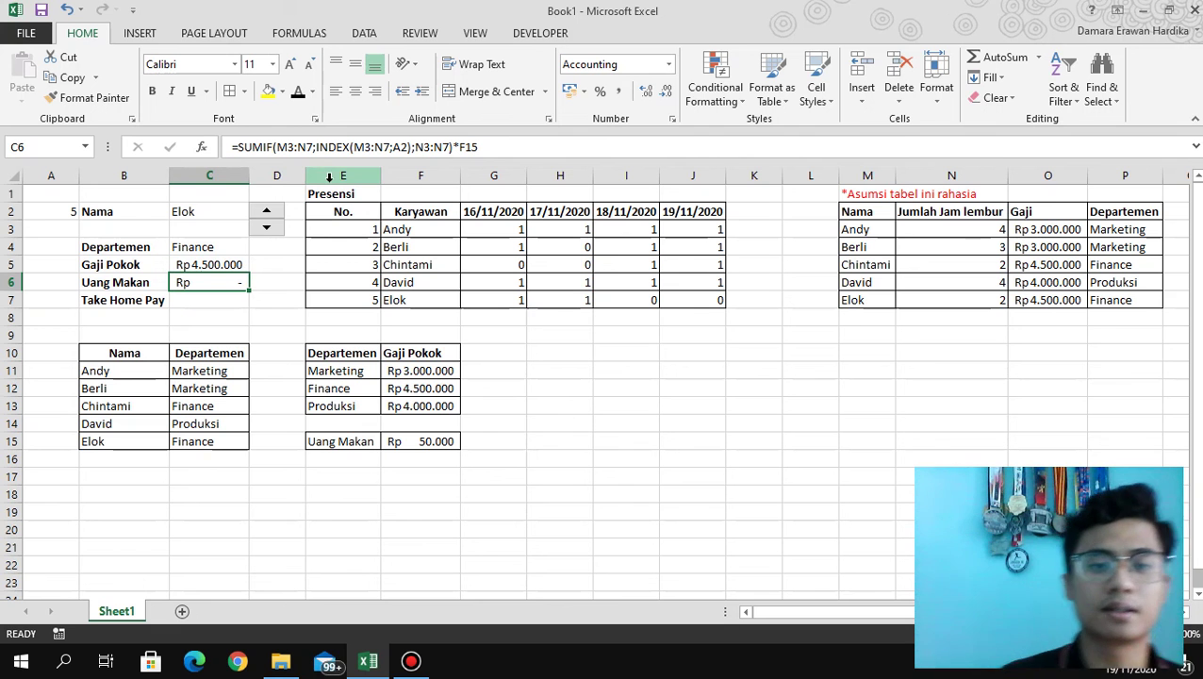
{"action": "left_click", "coordinate": [294, 147]}
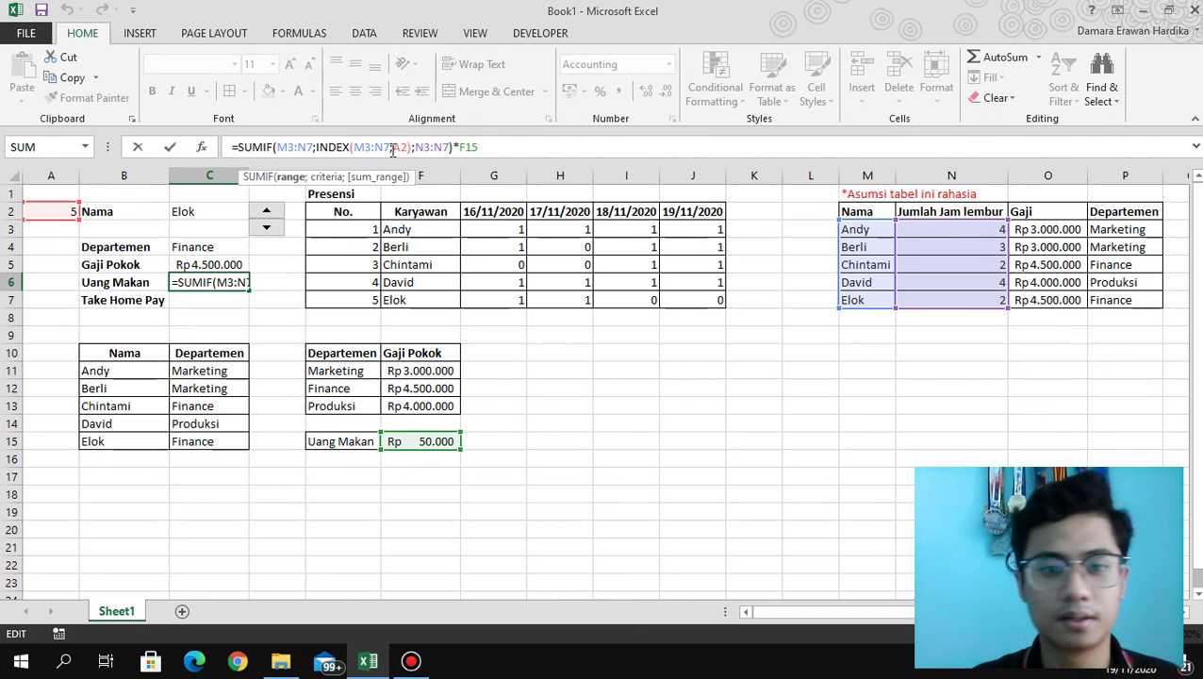
Change the INDEX range in C6 from M3:N7 to the name column M3:M7.
{"action": "left_click", "coordinate": [394, 148]}
{"action": "key", "text": "BackSpace"}
{"action": "key", "text": "BackSpace"}
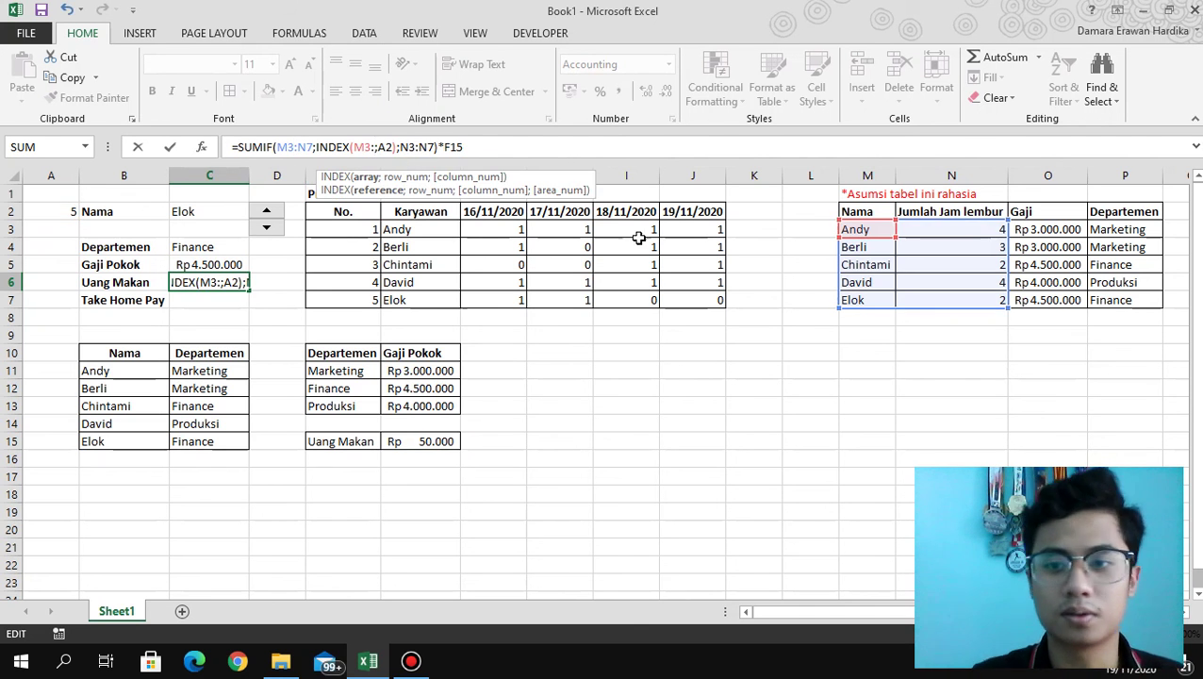
{"action": "left_click_drag", "start_coordinate": [856, 229], "coordinate": [860, 300]}
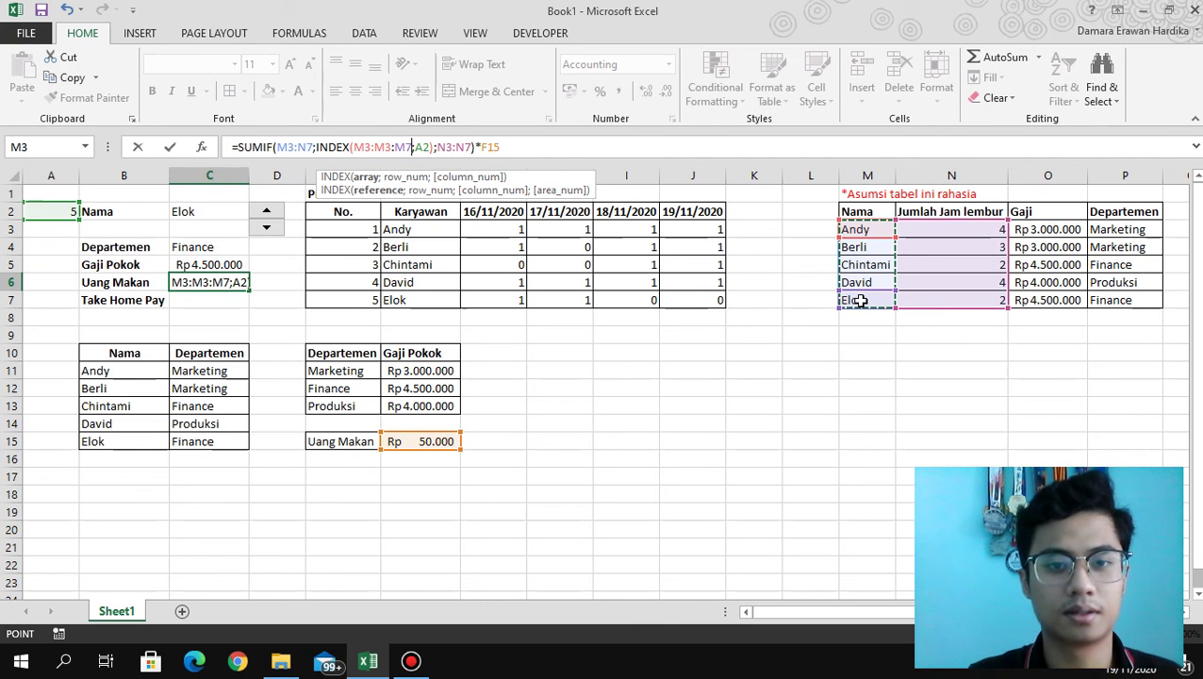
{"action": "key", "text": "Return"}
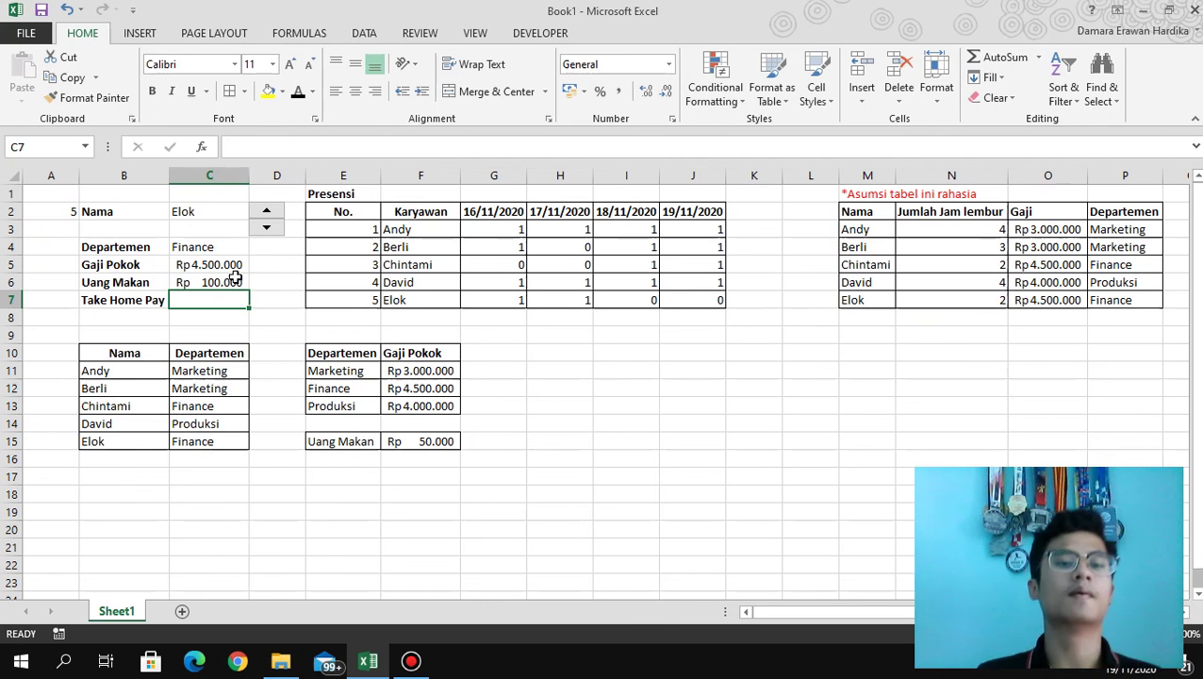
Cycle the spinner through employees 4, 5 and 1, then begin a formula in Take Home Pay C7.
{"action": "left_click", "coordinate": [236, 279]}
{"action": "left_click", "coordinate": [269, 227]}
{"action": "left_click", "coordinate": [269, 211]}
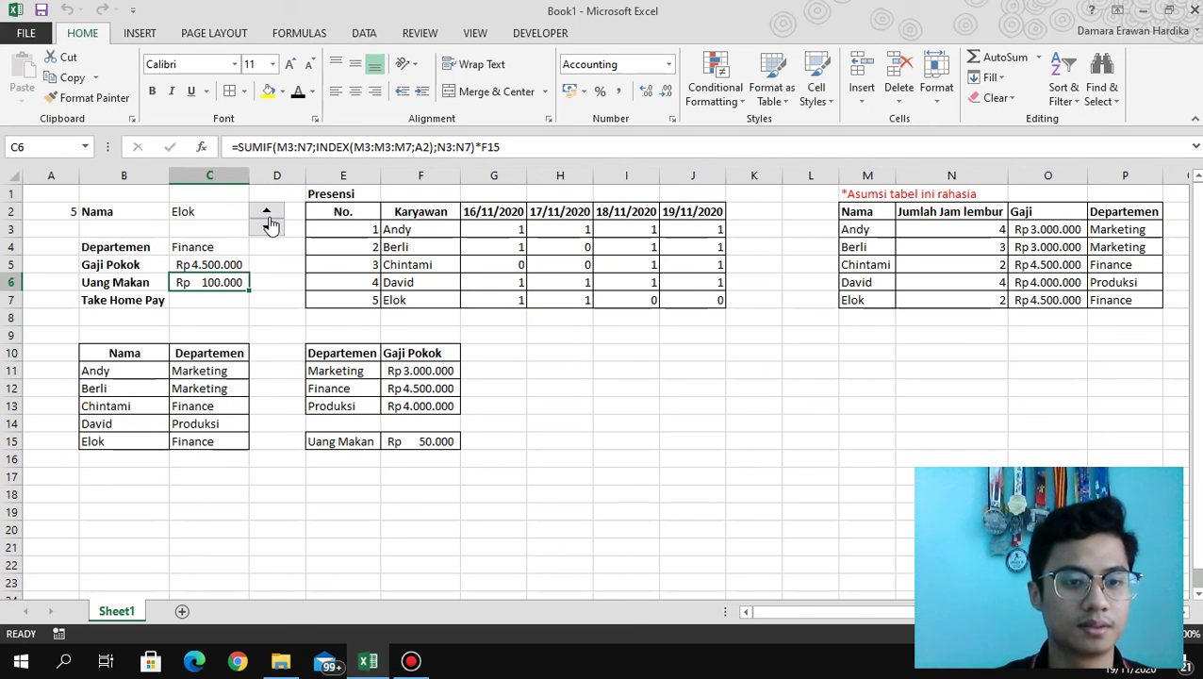
{"action": "left_click", "coordinate": [269, 229]}
{"action": "left_click", "coordinate": [269, 229]}
{"action": "left_click", "coordinate": [268, 229]}
{"action": "left_click", "coordinate": [269, 229]}
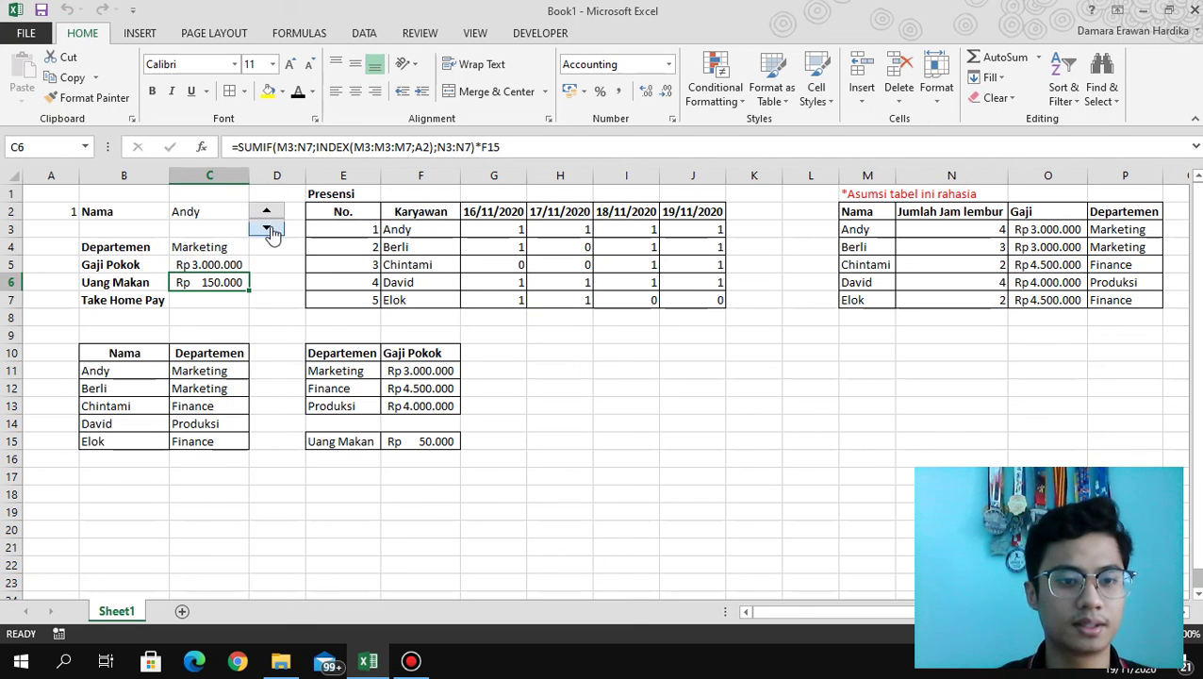
{"action": "left_click", "coordinate": [225, 303]}
{"action": "type", "text": "="}
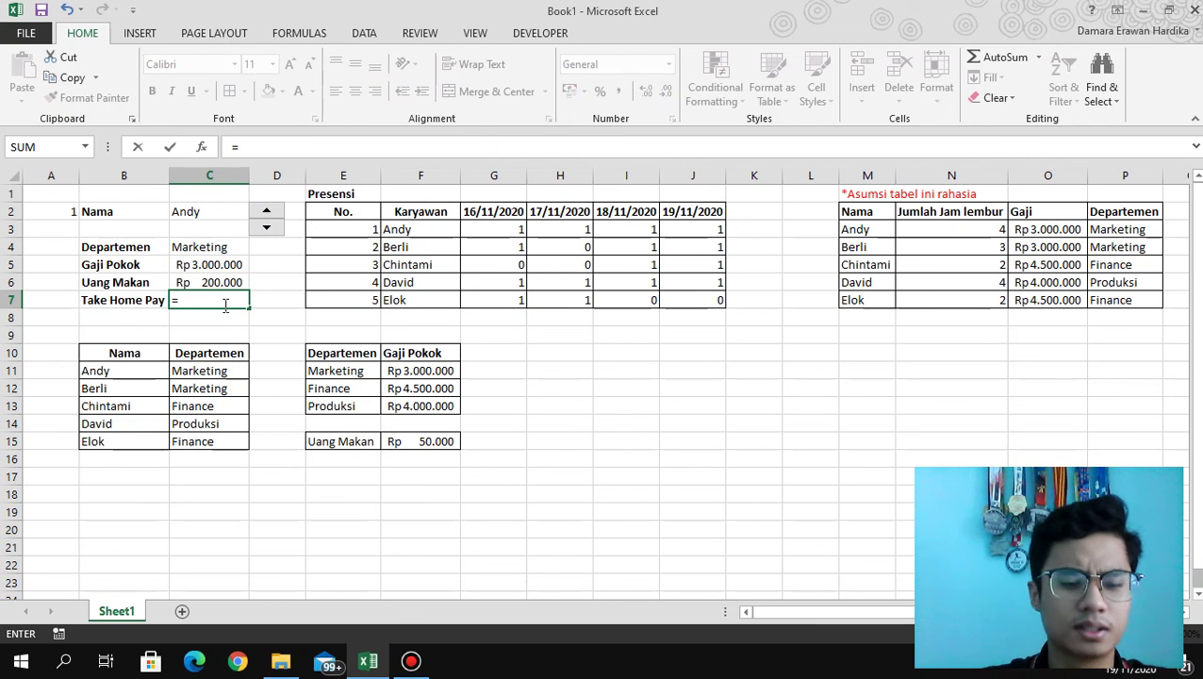
Review the Gaji Pokok and Uang Makan formulas and start summing C5:C6 in C7.
{"action": "left_click", "coordinate": [1001, 60]}
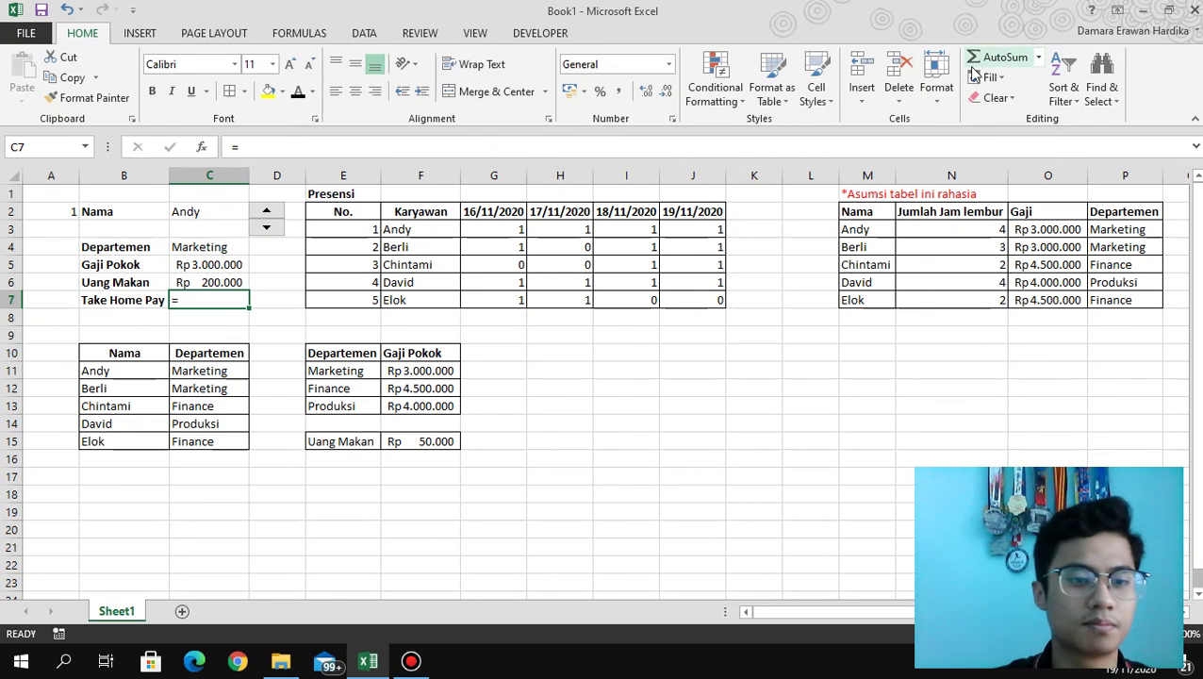
{"action": "left_click", "coordinate": [200, 266]}
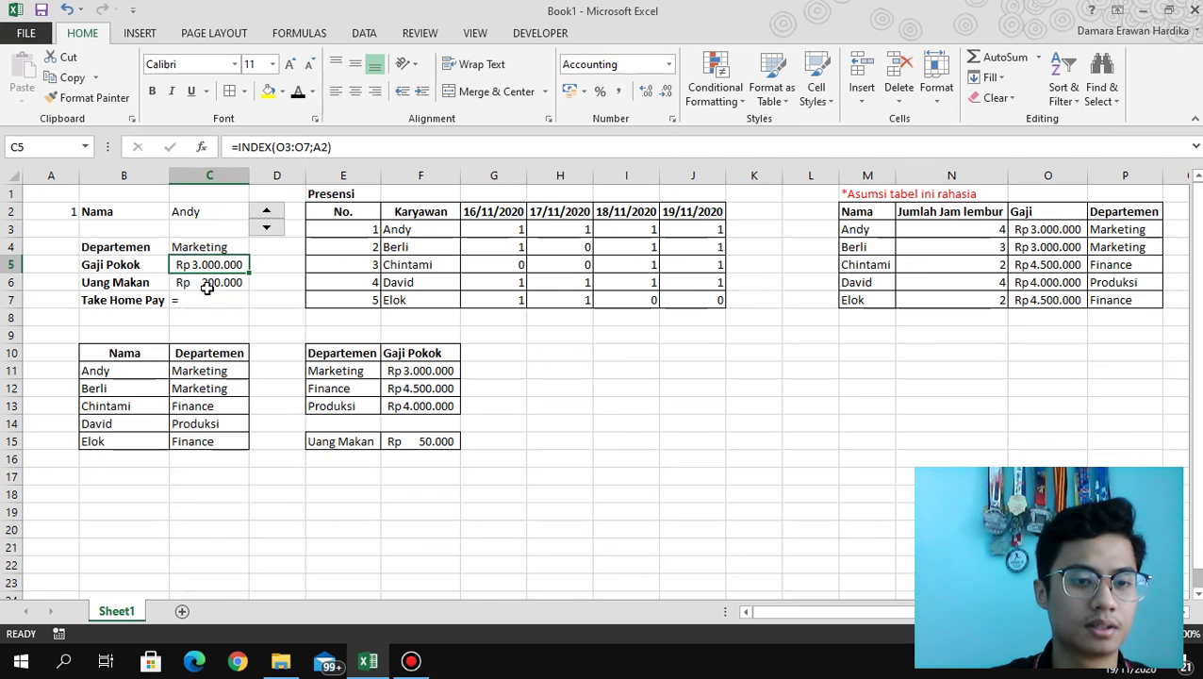
{"action": "left_click", "coordinate": [208, 288]}
{"action": "left_click", "coordinate": [206, 316]}
{"action": "left_click", "coordinate": [202, 302]}
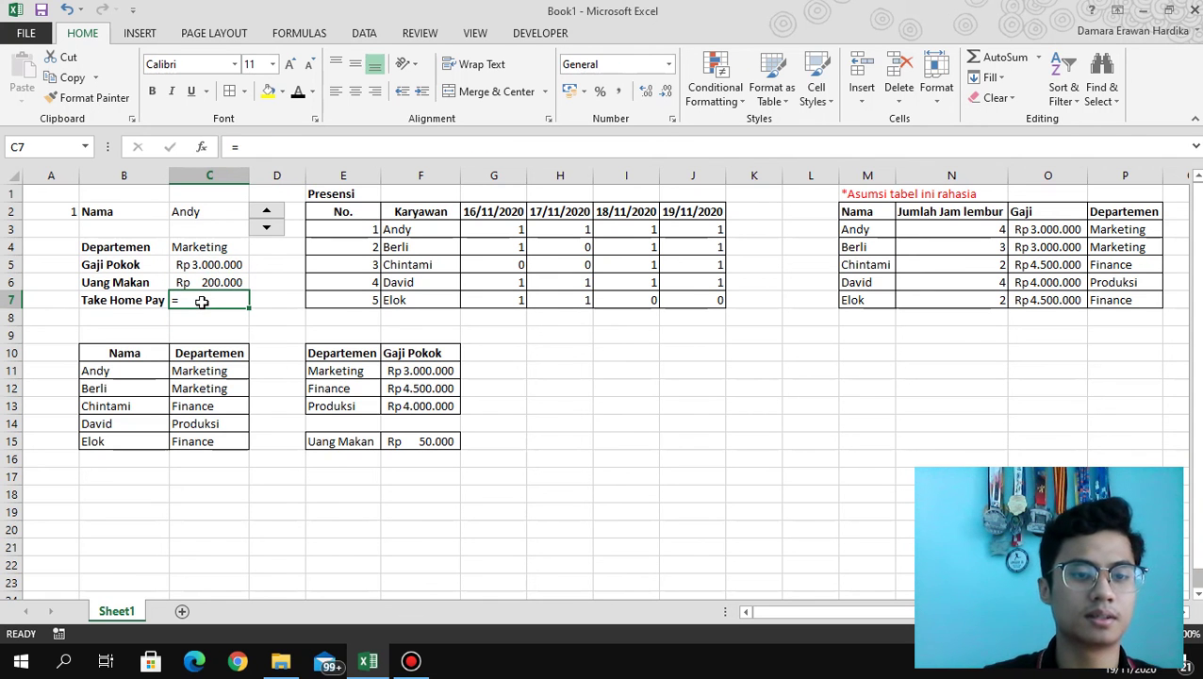
{"action": "type", "text": "sum("}
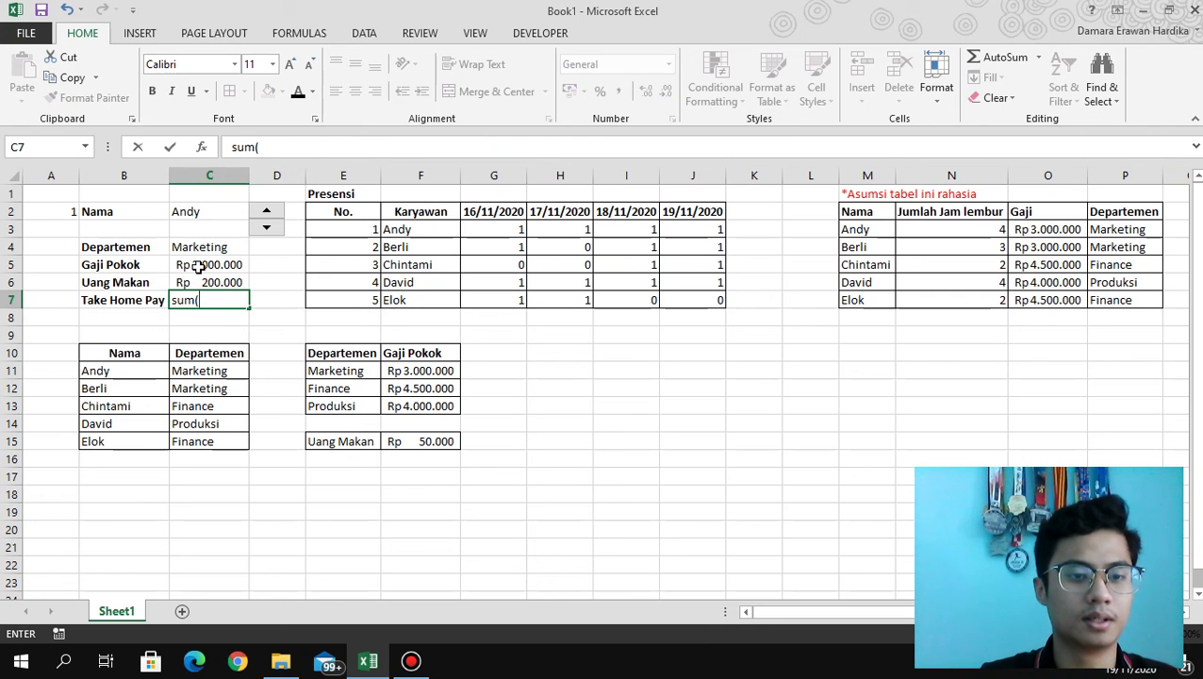
{"action": "left_click_drag", "start_coordinate": [198, 266], "coordinate": [195, 286]}
{"action": "left_click", "coordinate": [216, 304]}
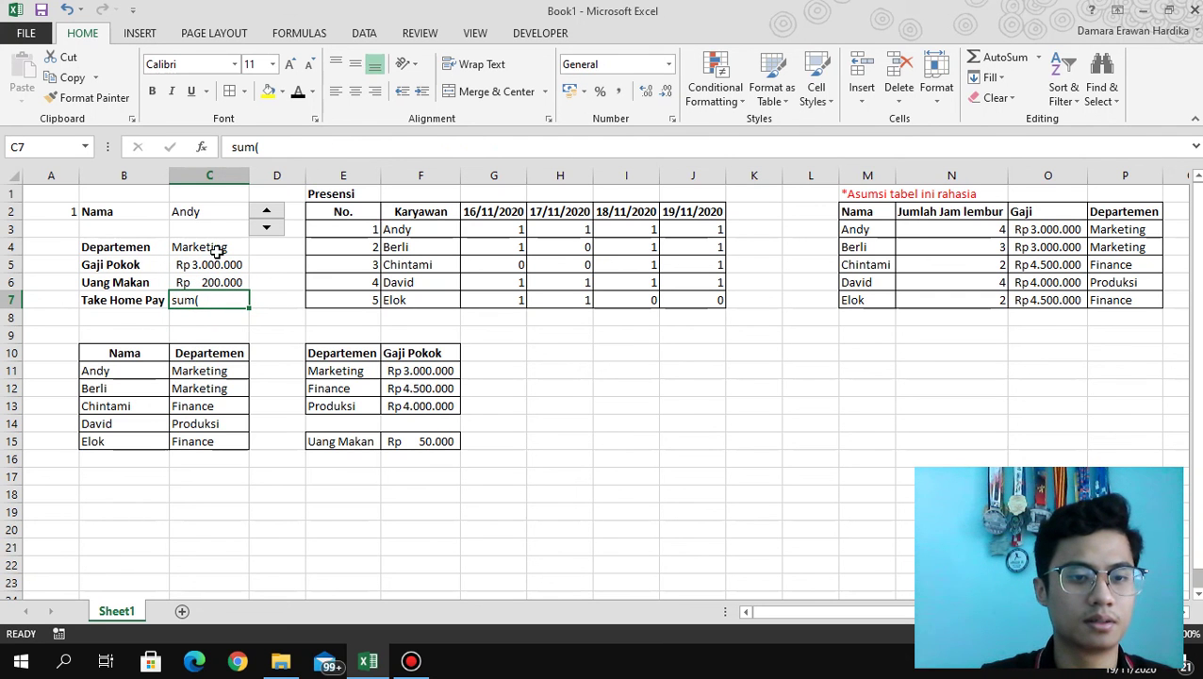
Re-enter Take Home Pay in C7 as =SUM(C5:C6).
{"action": "left_click", "coordinate": [234, 148]}
{"action": "type", "text": "="}
{"action": "left_click_drag", "start_coordinate": [213, 263], "coordinate": [214, 281]}
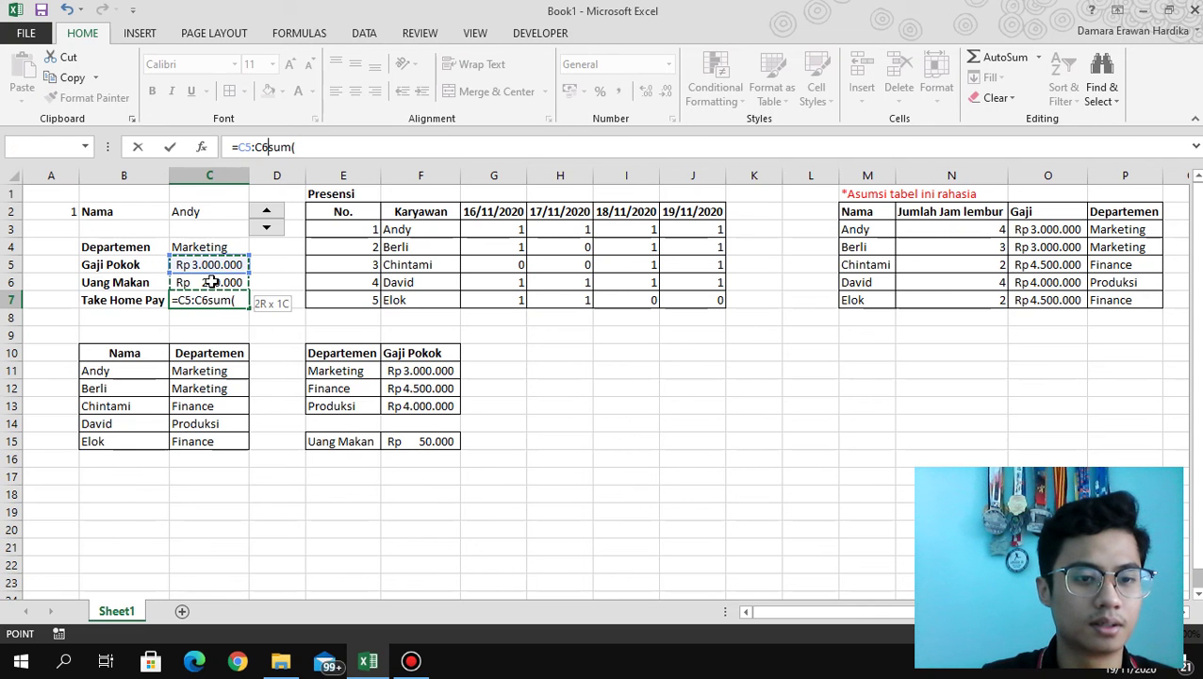
{"action": "key", "text": "BackSpace"}
{"action": "key", "text": "BackSpace"}
{"action": "key", "text": "BackSpace"}
{"action": "key", "text": "BackSpace"}
{"action": "key", "text": "BackSpace"}
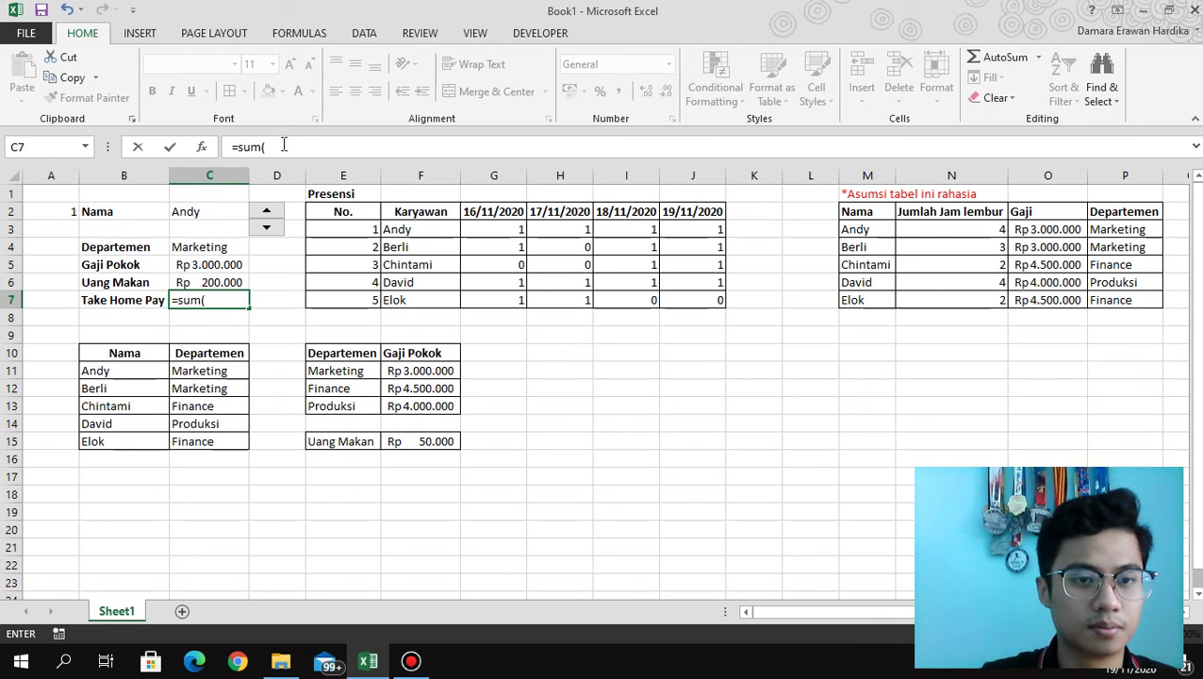
{"action": "left_click_drag", "start_coordinate": [216, 266], "coordinate": [218, 284]}
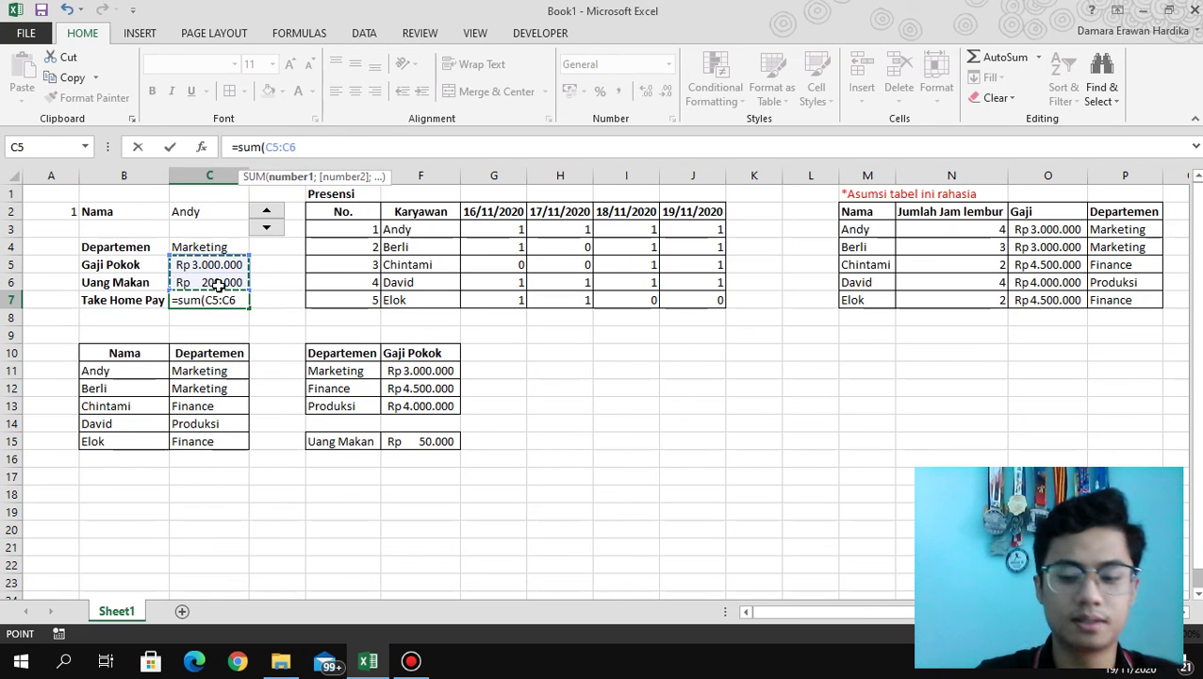
{"action": "key", "text": "Return"}
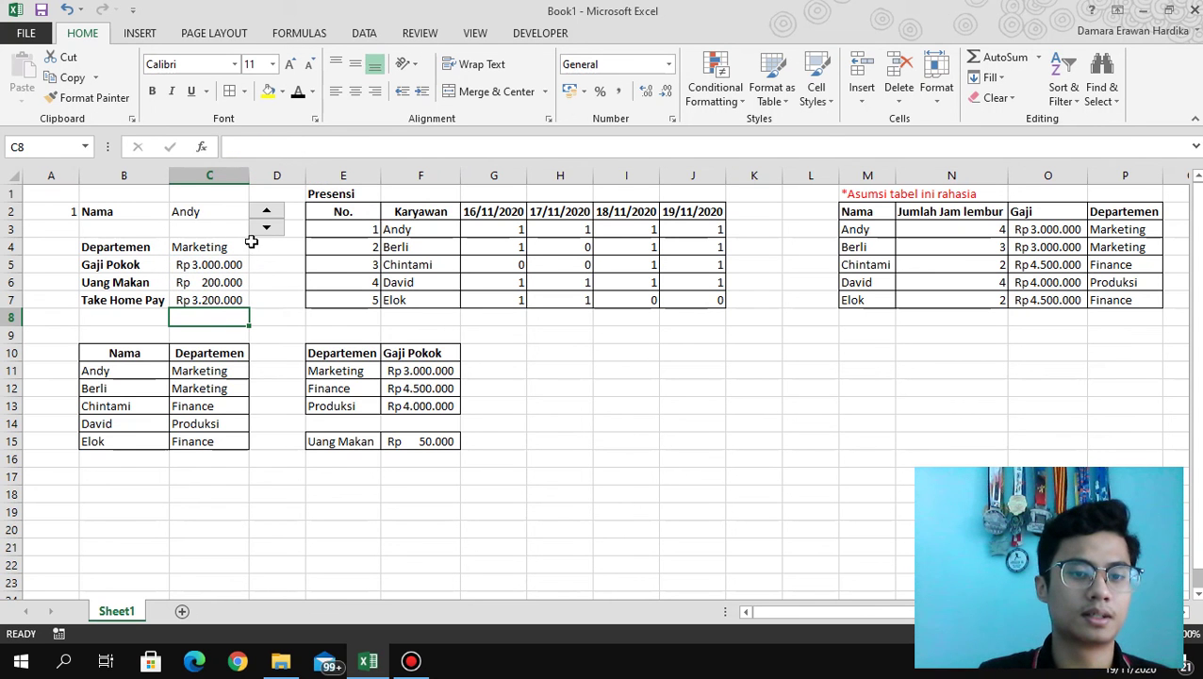
Cycle the spinner through employees to check Take Home Pay, ending on Berli at Rp 3.150.000.
{"action": "left_click", "coordinate": [266, 215]}
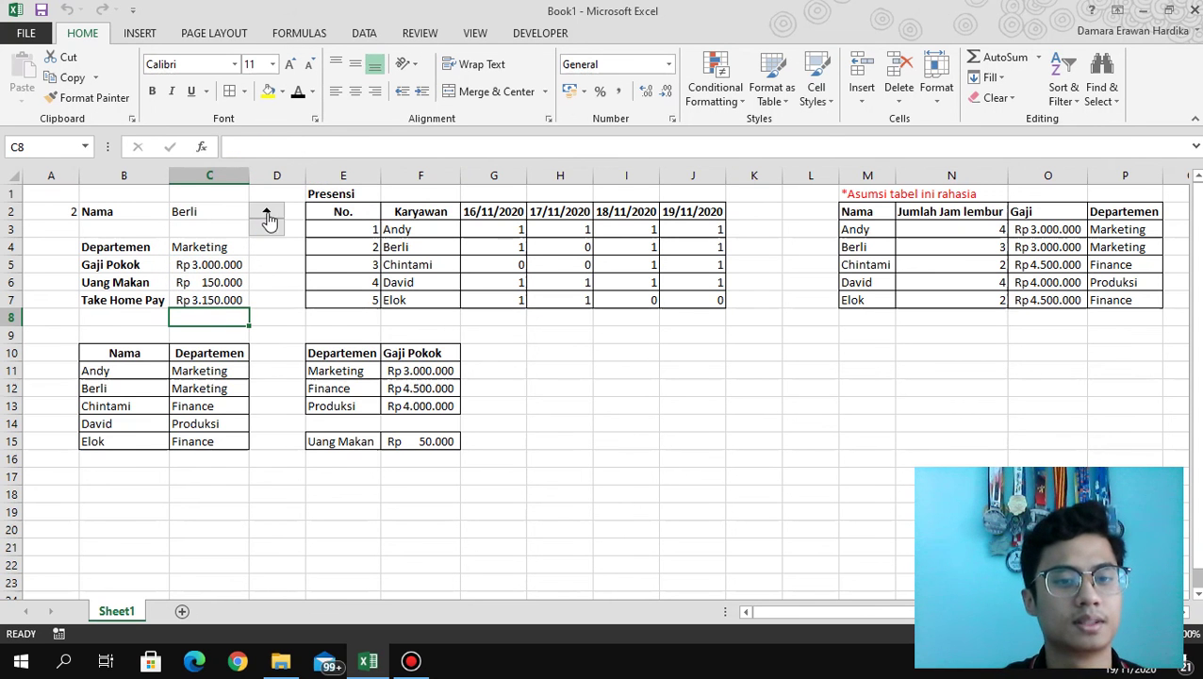
{"action": "left_click", "coordinate": [268, 226]}
{"action": "left_click", "coordinate": [267, 213]}
{"action": "left_click", "coordinate": [267, 212]}
{"action": "left_click", "coordinate": [266, 212]}
{"action": "left_click", "coordinate": [266, 212]}
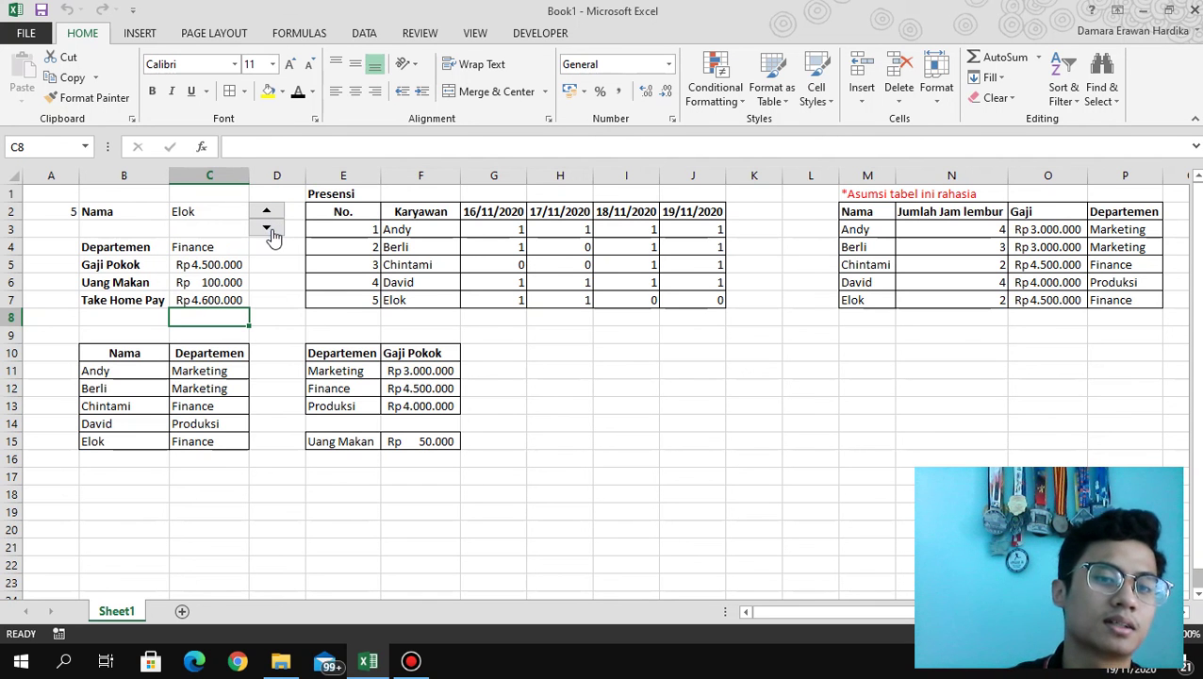
{"action": "left_click", "coordinate": [270, 232]}
{"action": "left_click", "coordinate": [271, 232]}
{"action": "left_click", "coordinate": [270, 232]}
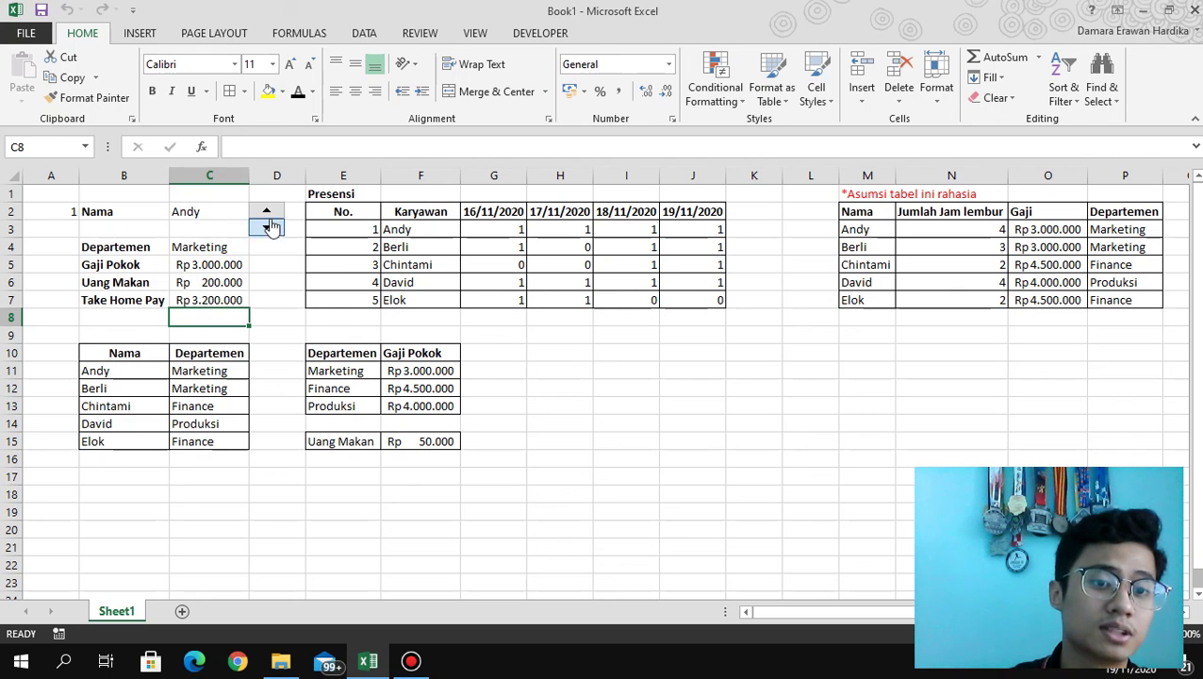
{"action": "left_click", "coordinate": [268, 213]}
{"action": "left_click", "coordinate": [267, 213]}
{"action": "left_click", "coordinate": [268, 227]}
{"action": "left_click", "coordinate": [268, 226]}
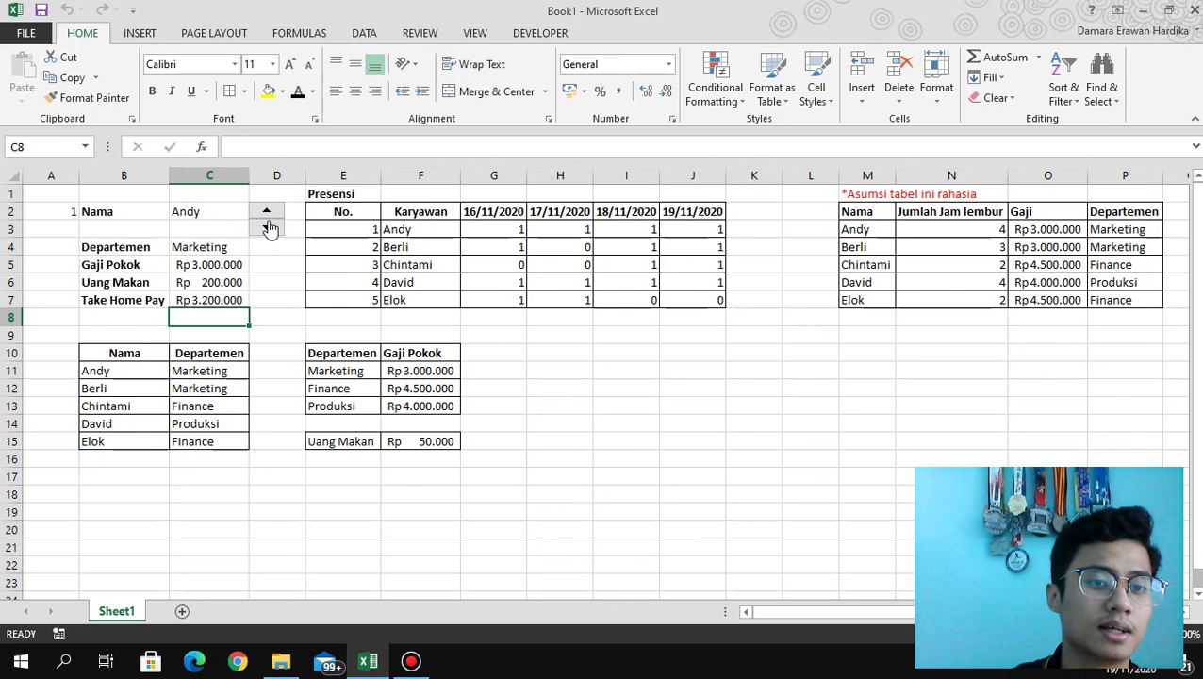
{"action": "left_click", "coordinate": [268, 213]}
{"action": "left_click", "coordinate": [268, 213]}
{"action": "left_click", "coordinate": [270, 229]}
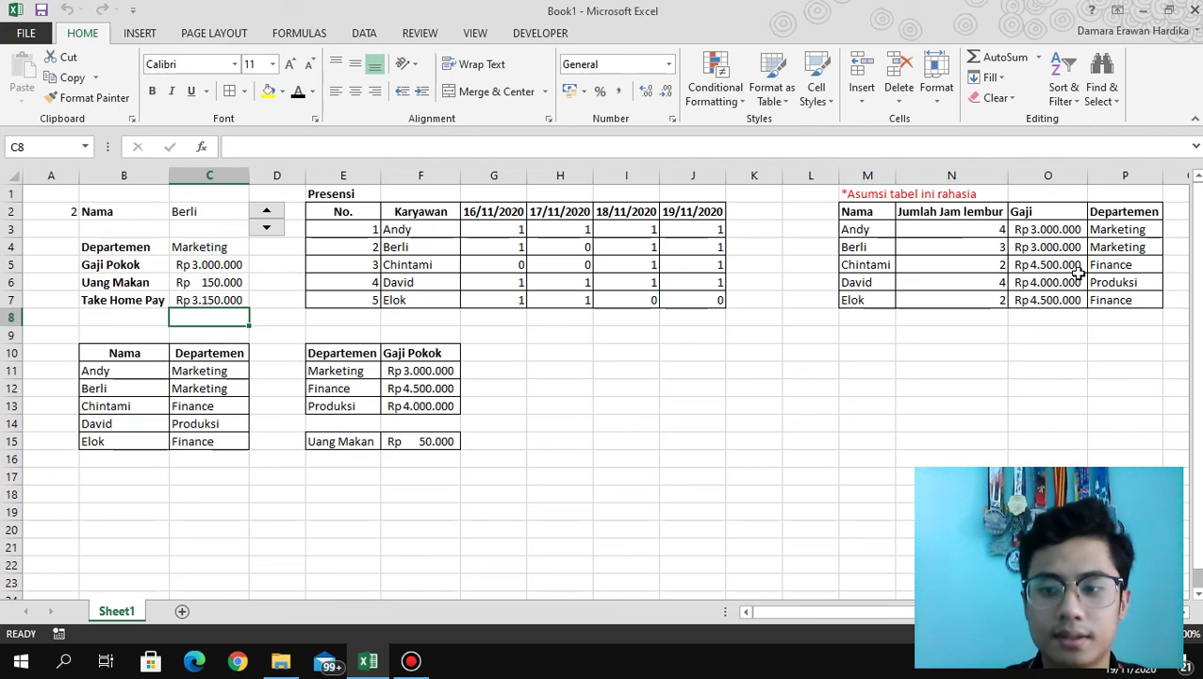
Uncheck Locked and check Hidden in Format Cells Protection for the M1:P7 table.
{"action": "left_click_drag", "start_coordinate": [1131, 302], "coordinate": [867, 200]}
{"action": "right_click", "coordinate": [923, 228]}
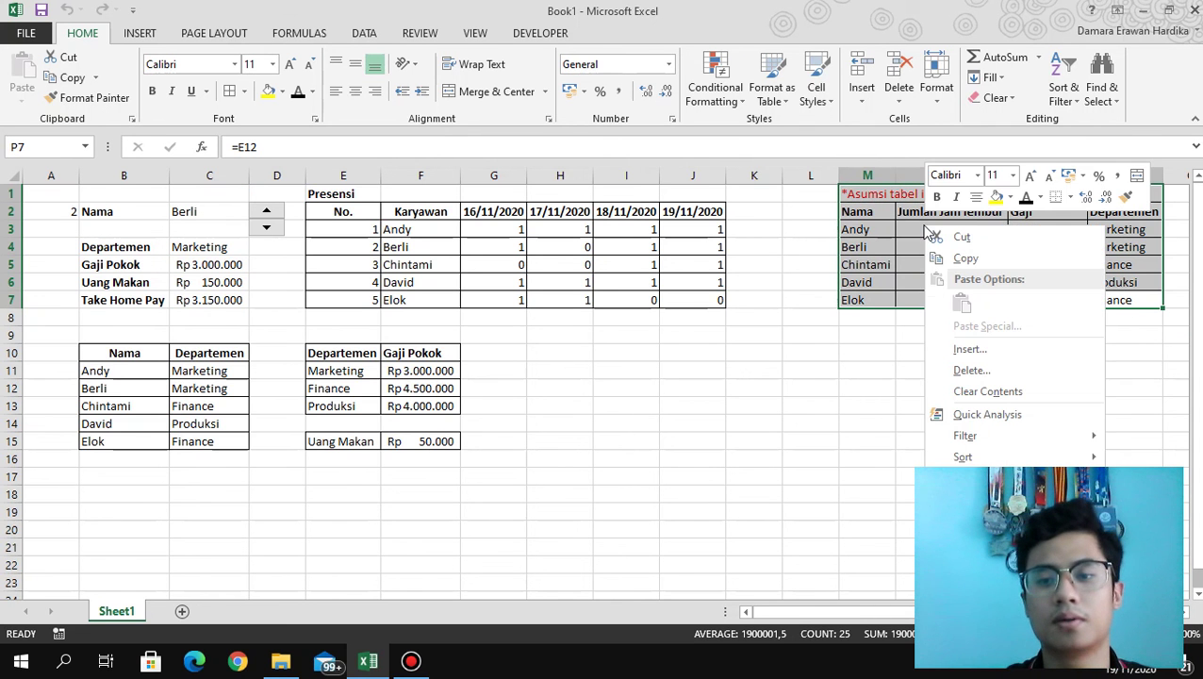
{"action": "left_click", "coordinate": [987, 502]}
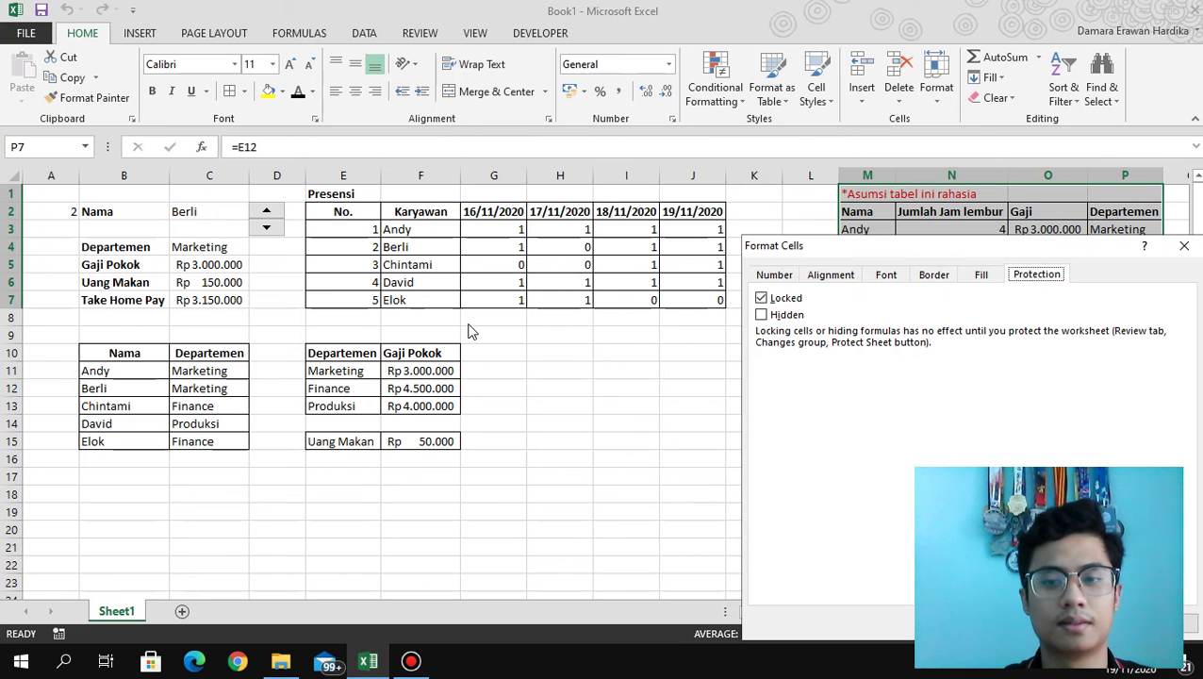
{"action": "left_click", "coordinate": [761, 298]}
{"action": "left_click", "coordinate": [783, 315]}
{"action": "left_click_drag", "start_coordinate": [1033, 252], "coordinate": [700, 175]}
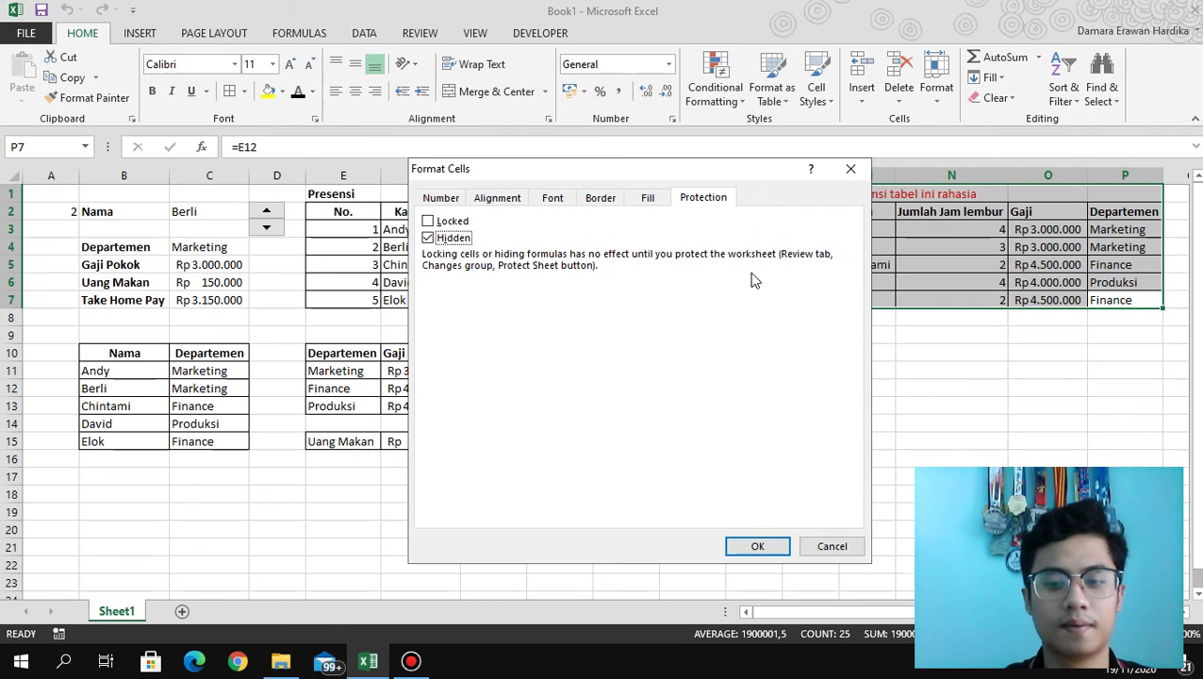
{"action": "left_click", "coordinate": [757, 545]}
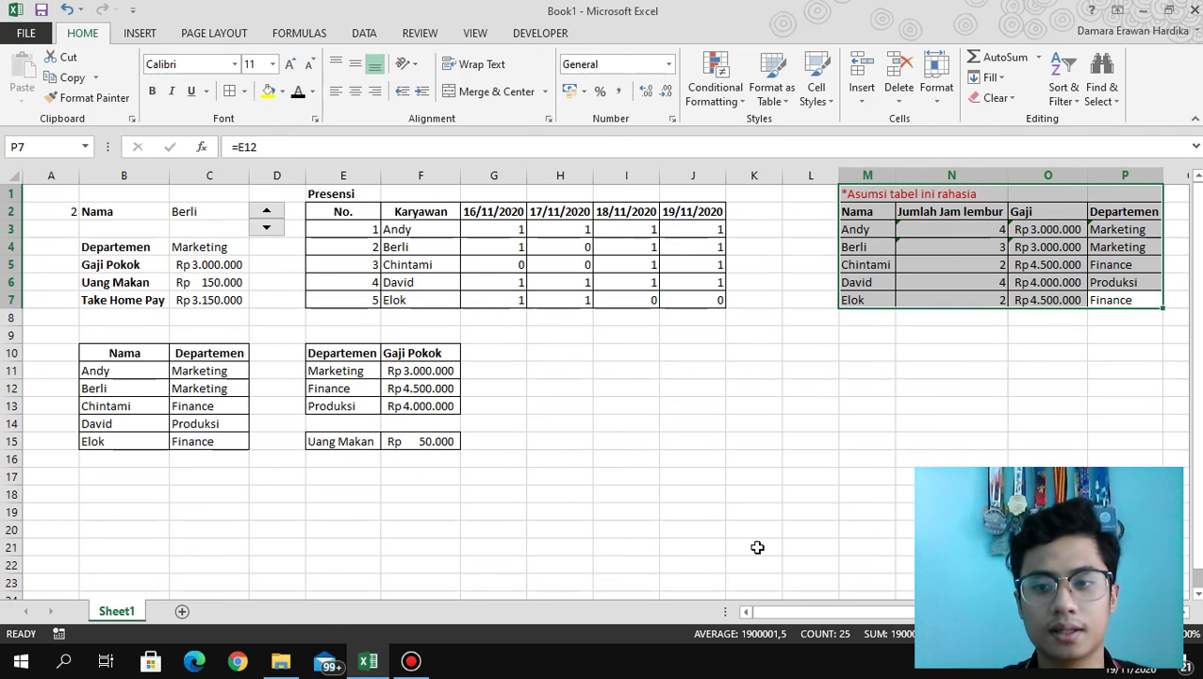
{"action": "left_click", "coordinate": [808, 392]}
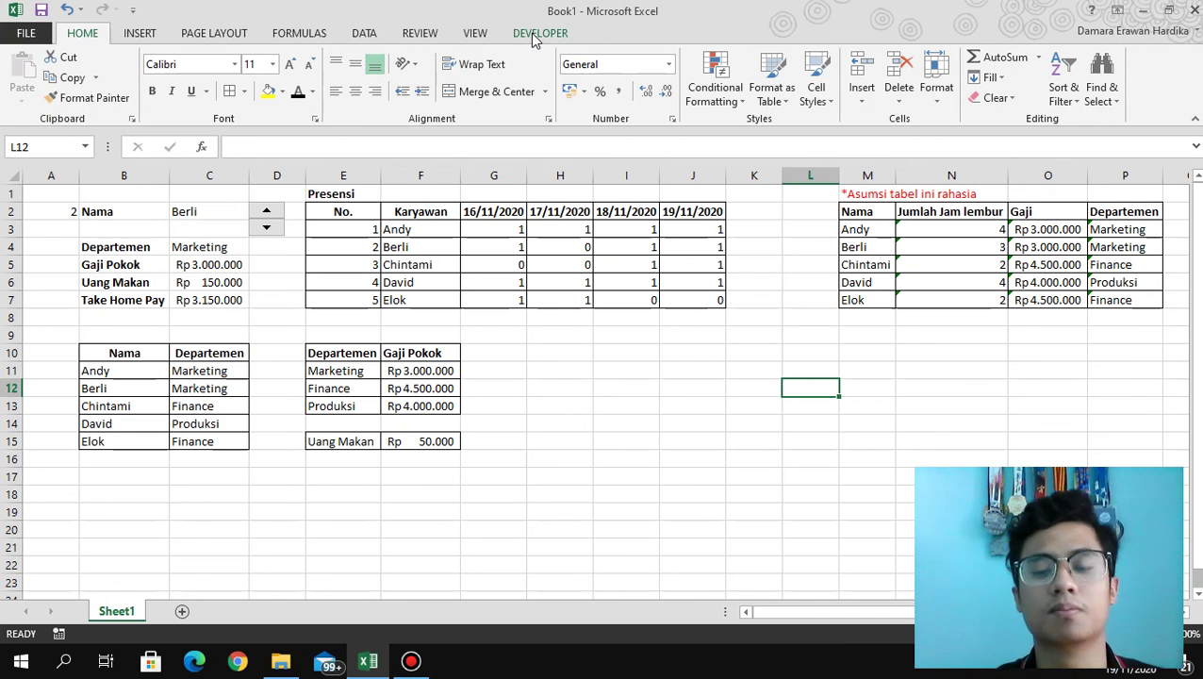
Protect Sheet1 from the Review tab with a password, confirming it a second time.
{"action": "left_click", "coordinate": [420, 35]}
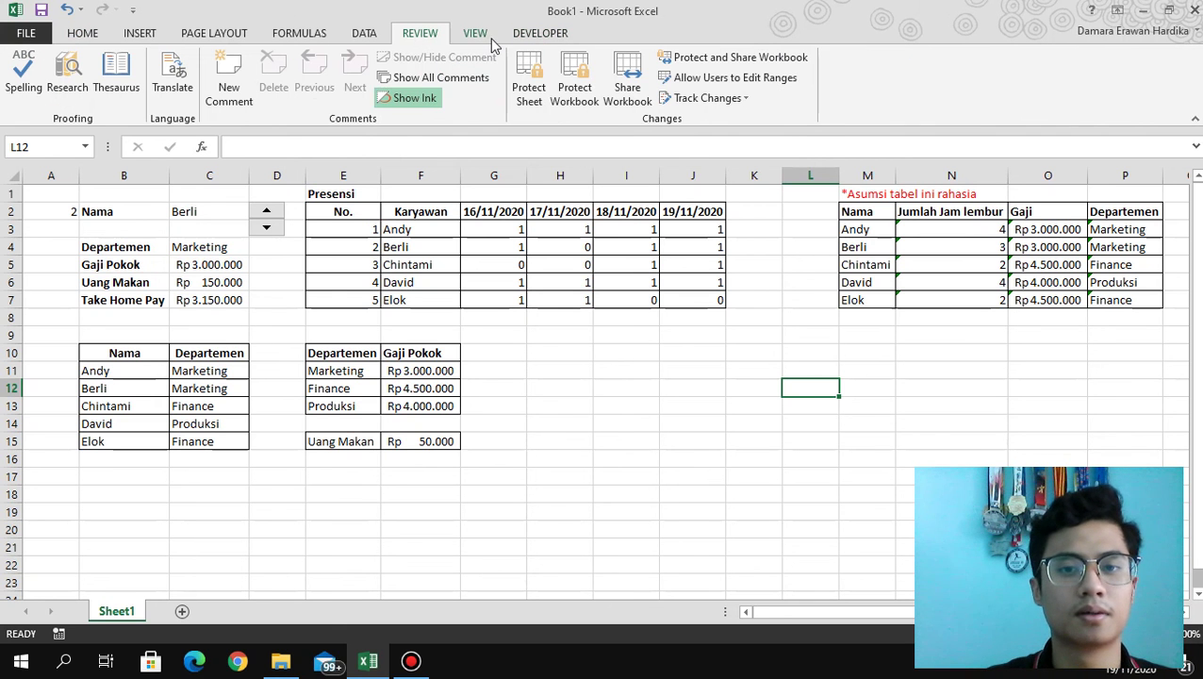
{"action": "left_click", "coordinate": [527, 87]}
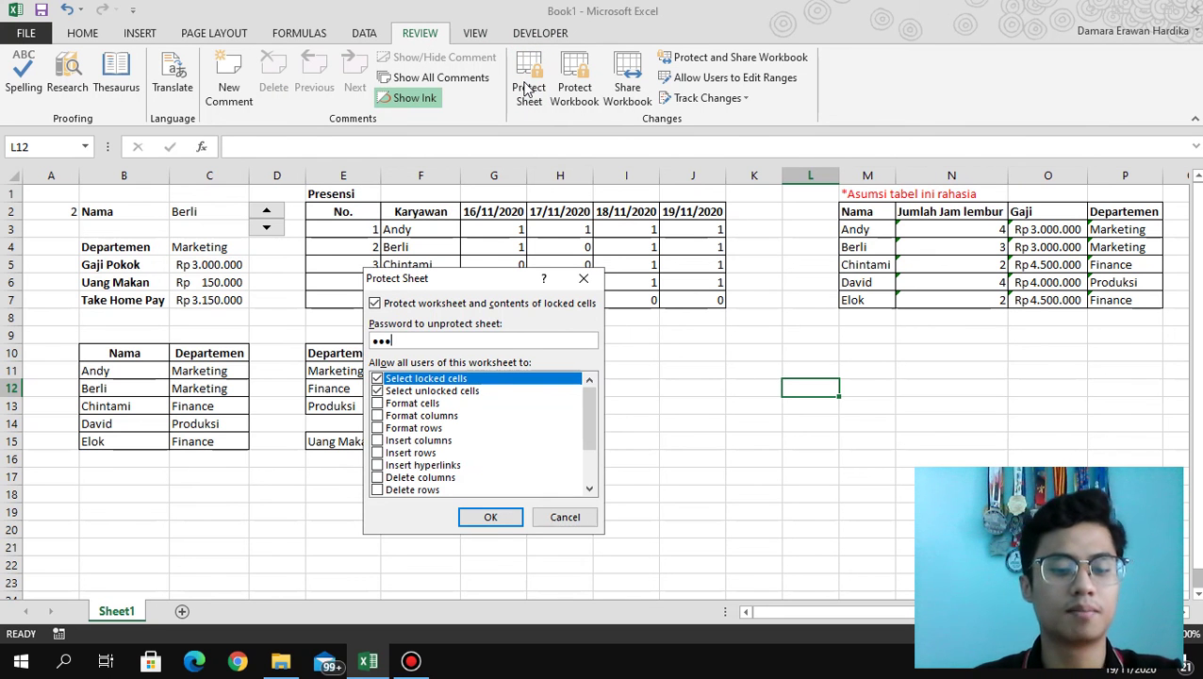
{"action": "left_click", "coordinate": [497, 517]}
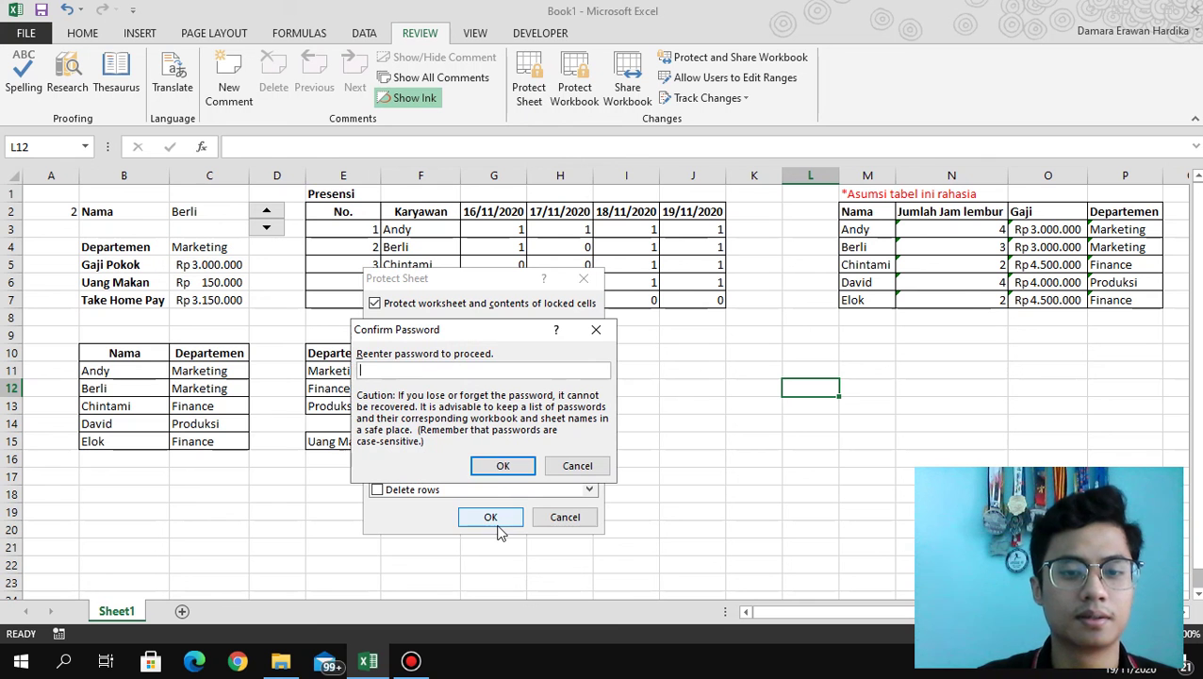
{"action": "left_click", "coordinate": [499, 466]}
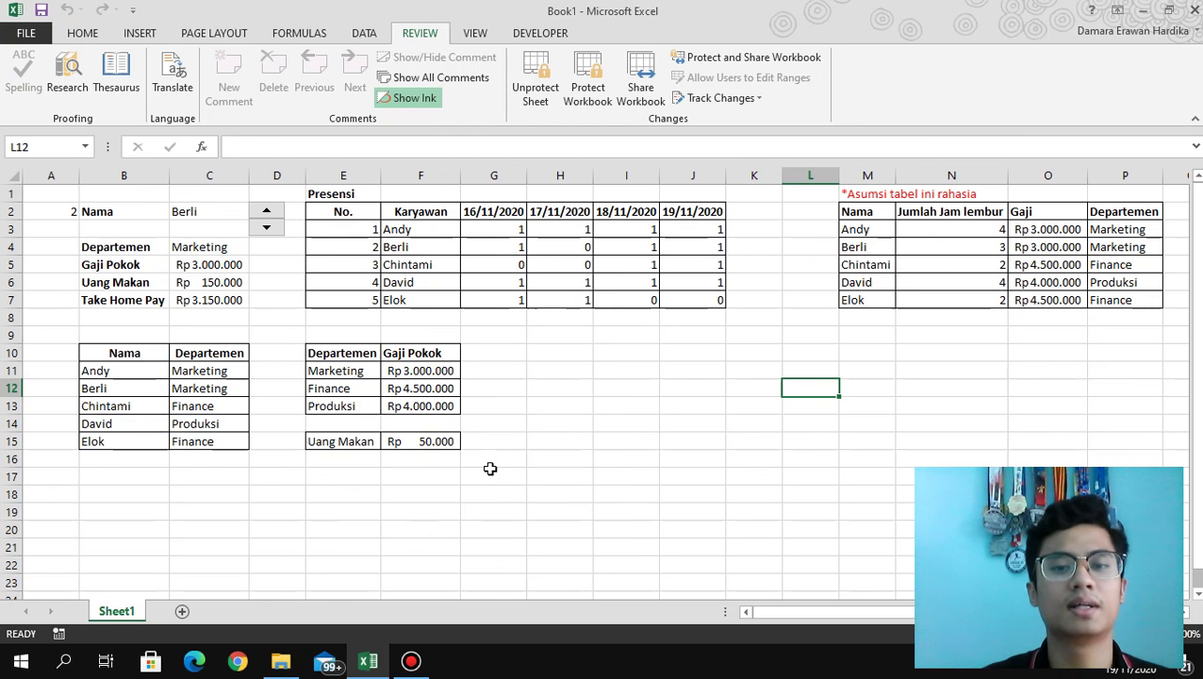
Inspect the Departemen, Take Home Pay and Gaji Pokok formulas in the panel.
{"action": "left_click", "coordinate": [86, 35]}
{"action": "left_click", "coordinate": [223, 253]}
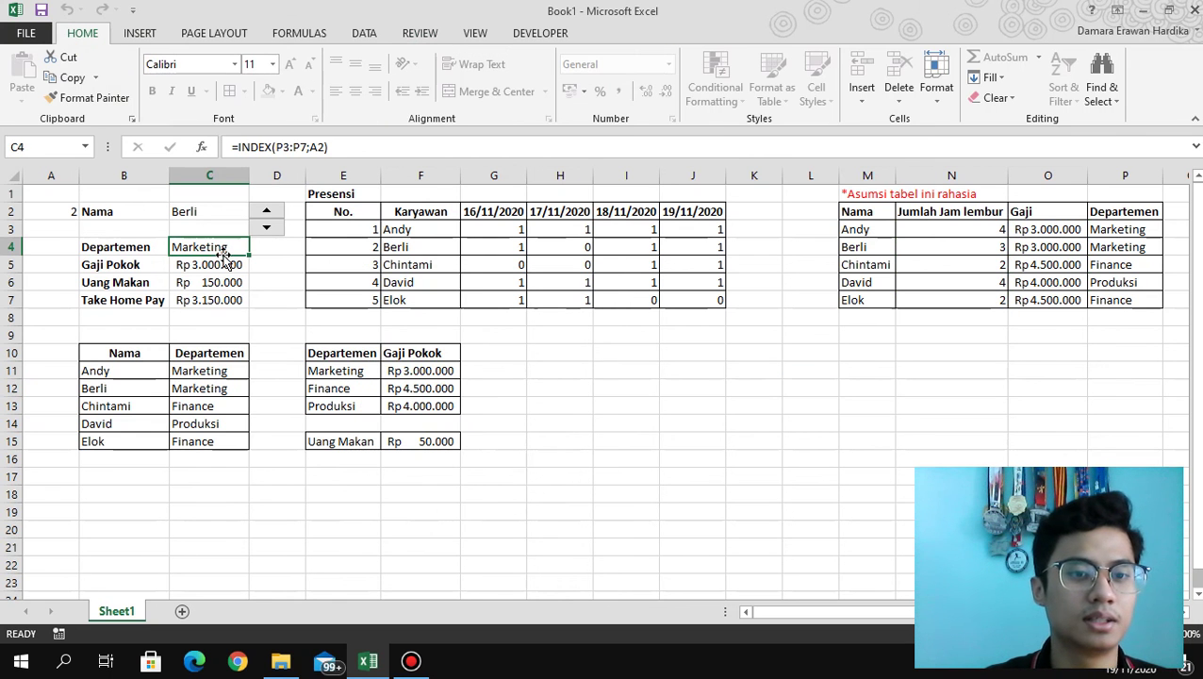
{"action": "left_click", "coordinate": [221, 300]}
{"action": "left_click", "coordinate": [221, 267]}
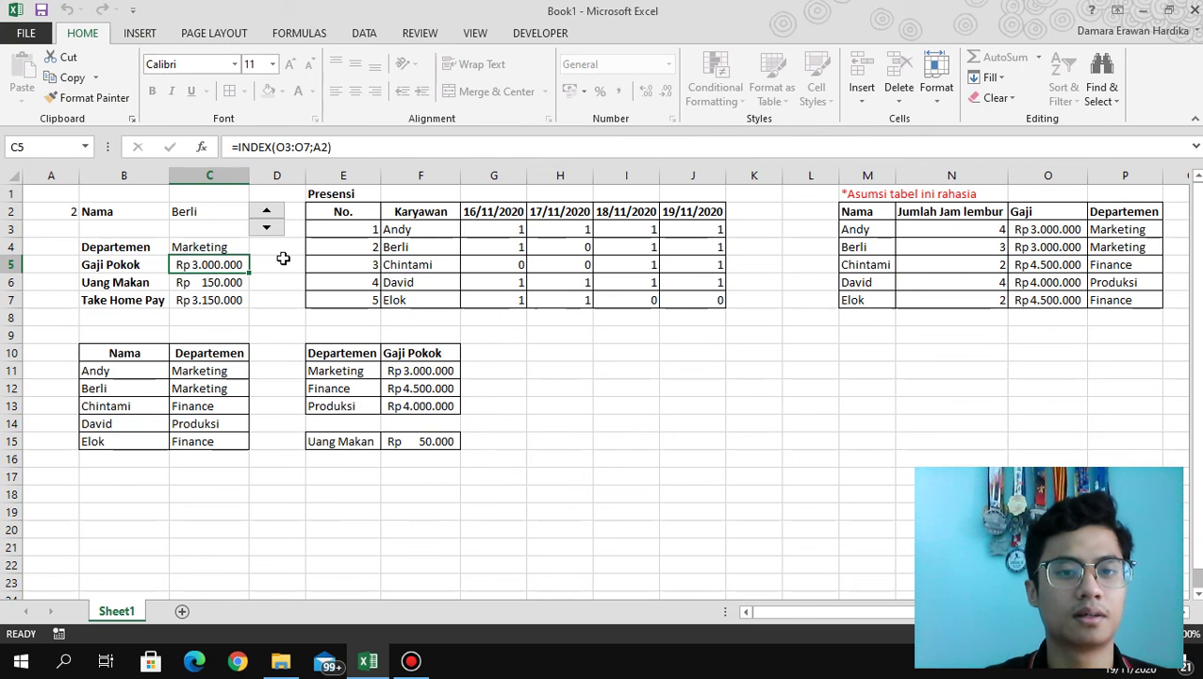
Click through attendance and confidential table cells to confirm the Gaji formulas stay hidden.
{"action": "left_click", "coordinate": [495, 264]}
{"action": "left_click", "coordinate": [867, 264]}
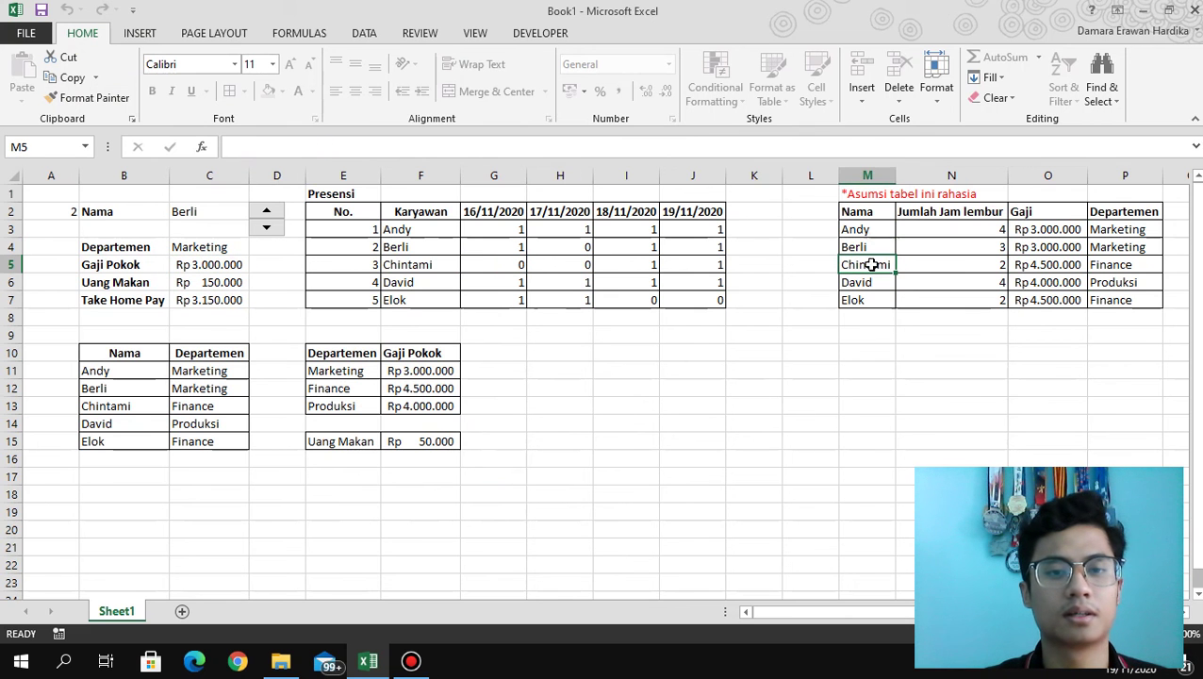
{"action": "left_click", "coordinate": [992, 247]}
{"action": "left_click", "coordinate": [1069, 264]}
{"action": "left_click", "coordinate": [1056, 281]}
{"action": "left_click", "coordinate": [1030, 247]}
{"action": "left_click", "coordinate": [996, 229]}
{"action": "left_click", "coordinate": [905, 246]}
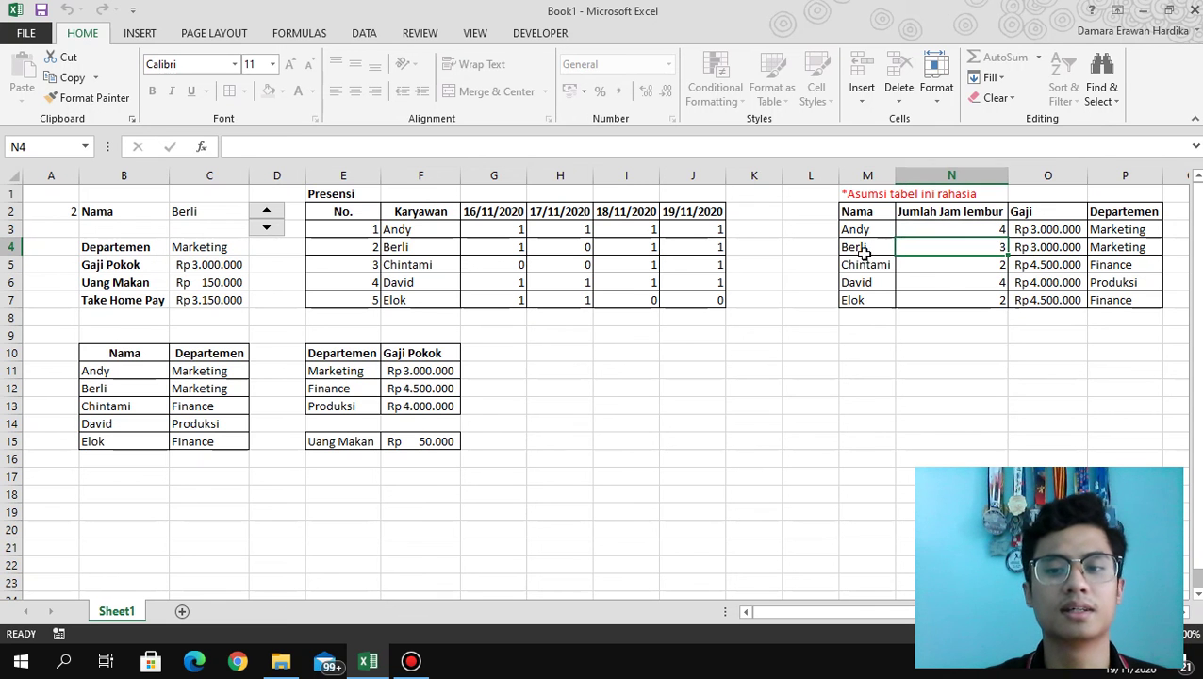
{"action": "left_click", "coordinate": [867, 248]}
{"action": "left_click", "coordinate": [867, 300]}
{"action": "left_click", "coordinate": [1077, 285]}
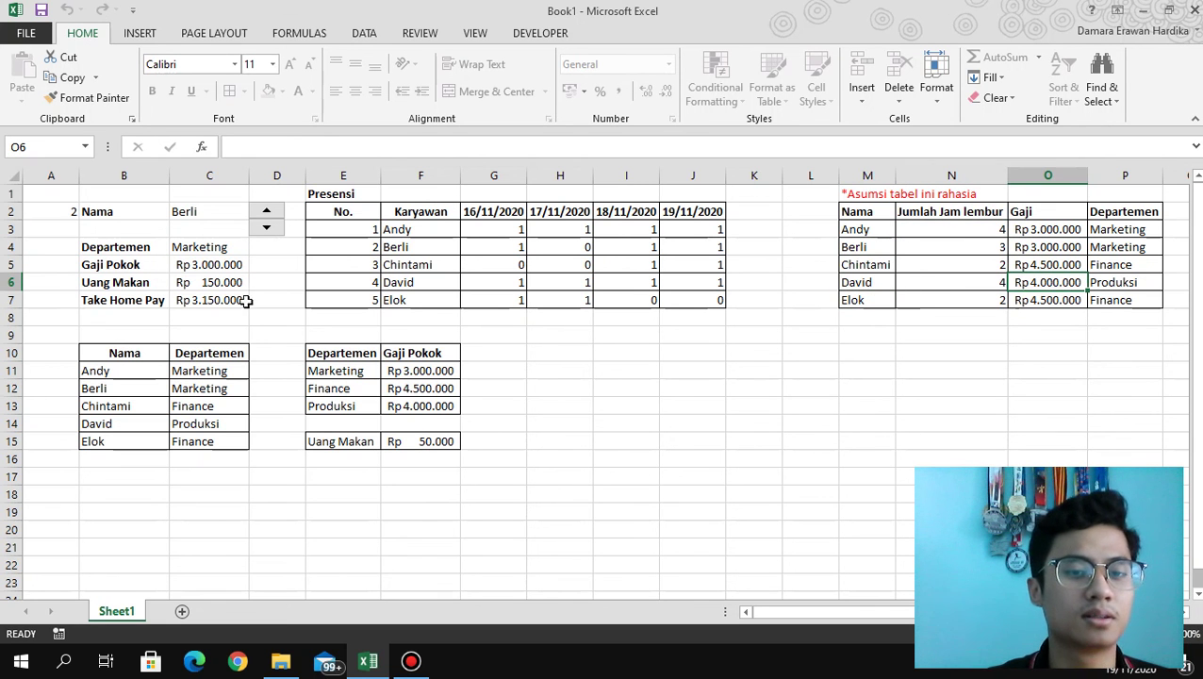
Select the lookup panel B2:C7, dismiss its context menu, and return to the Review ribbon.
{"action": "left_click_drag", "start_coordinate": [240, 302], "coordinate": [142, 207]}
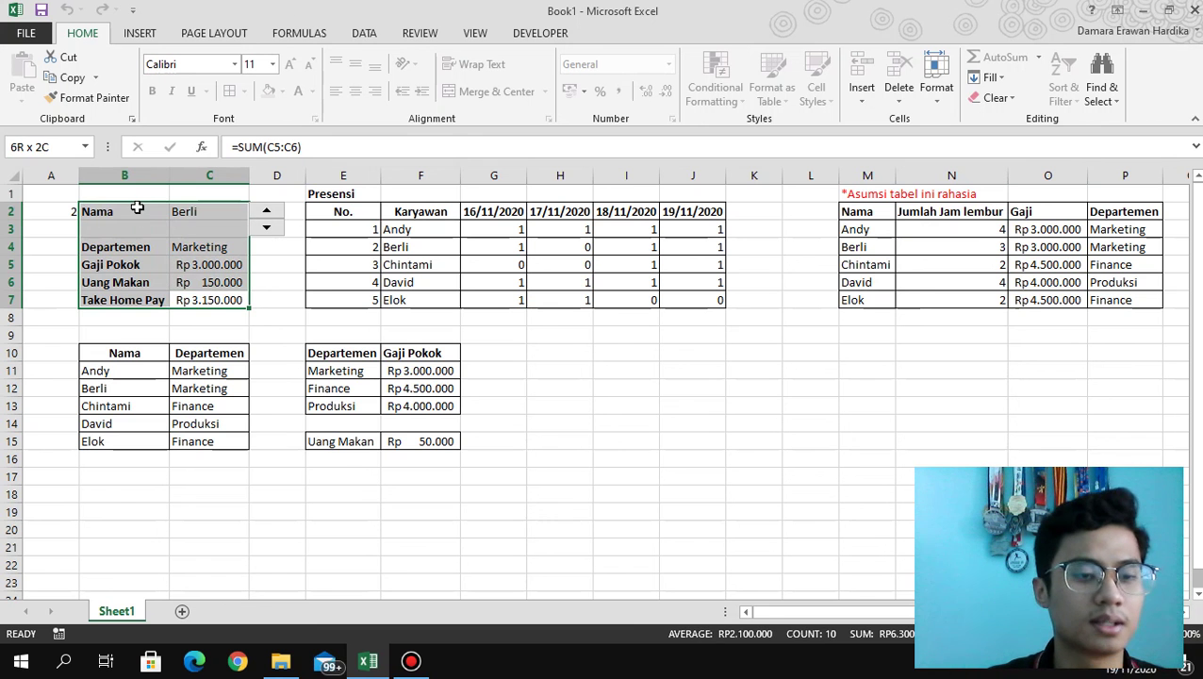
{"action": "right_click", "coordinate": [158, 243]}
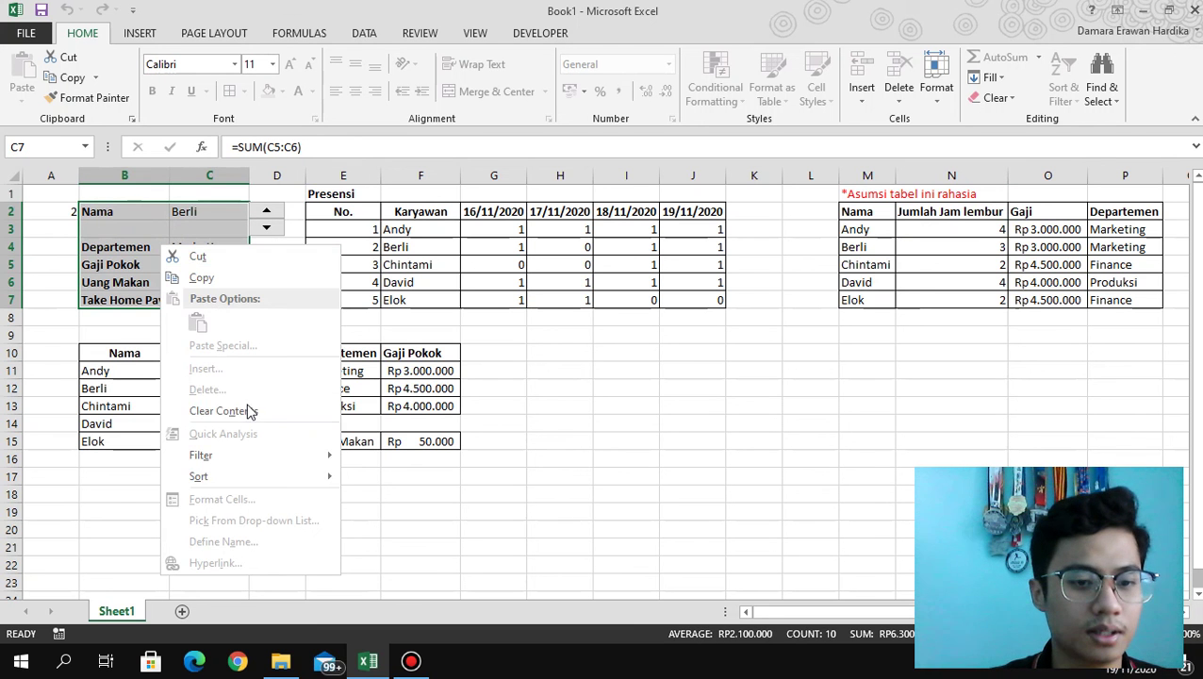
{"action": "key", "text": "Escape"}
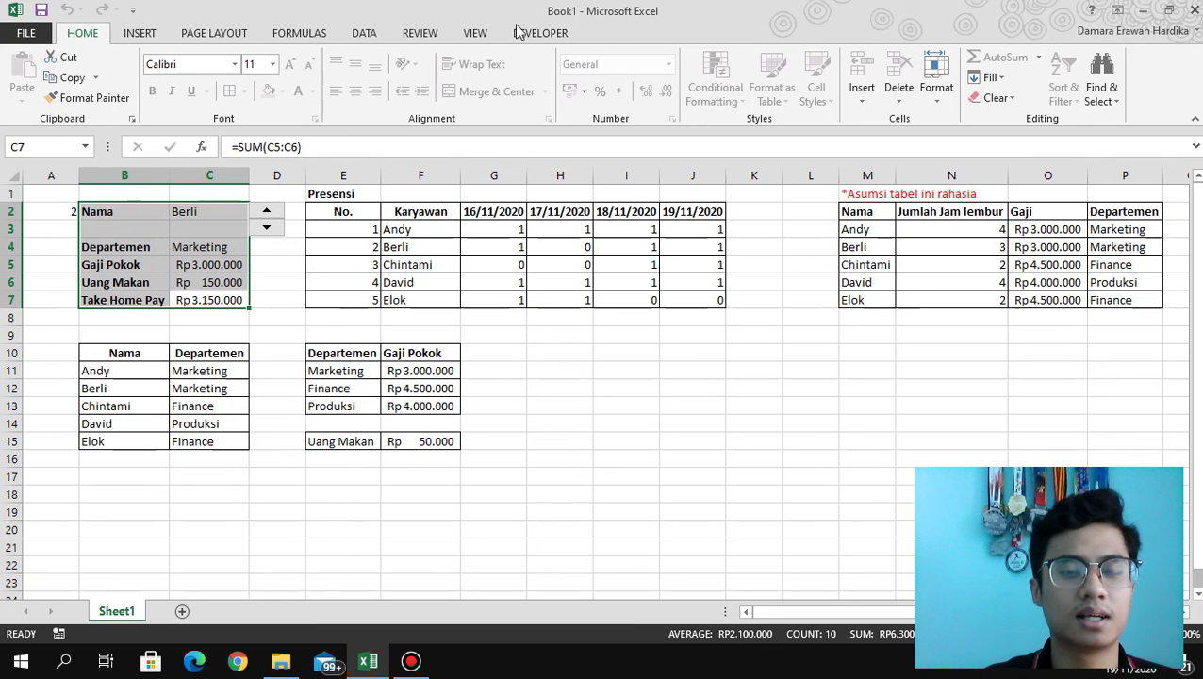
{"action": "left_click", "coordinate": [477, 38]}
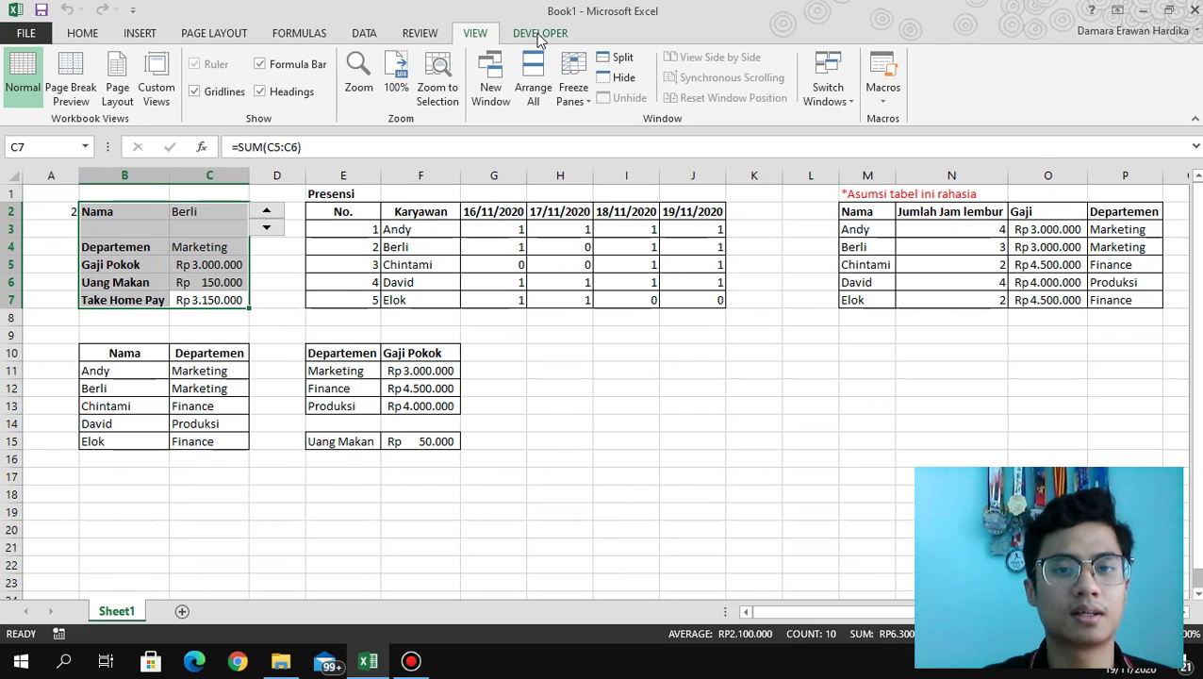
{"action": "left_click", "coordinate": [539, 38]}
{"action": "scroll", "coordinate": [434, 39], "scroll_direction": "up", "scroll_amount": 3}
{"action": "scroll", "coordinate": [435, 40], "scroll_direction": "down", "scroll_amount": 2}
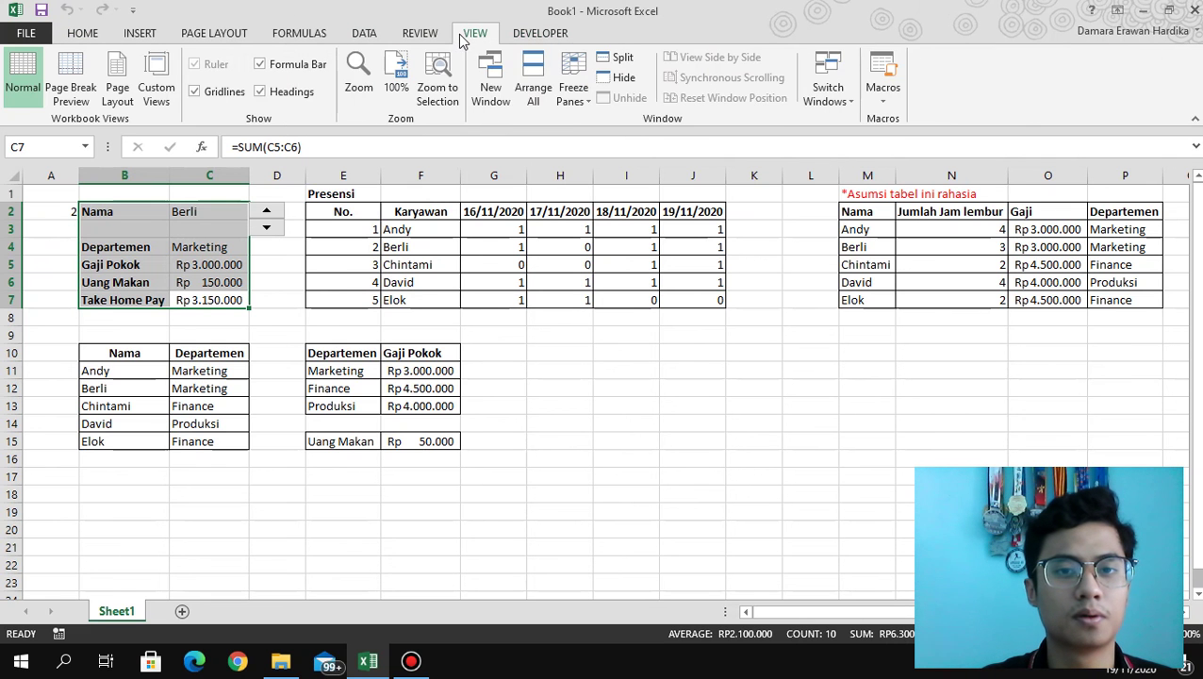
{"action": "left_click", "coordinate": [430, 35]}
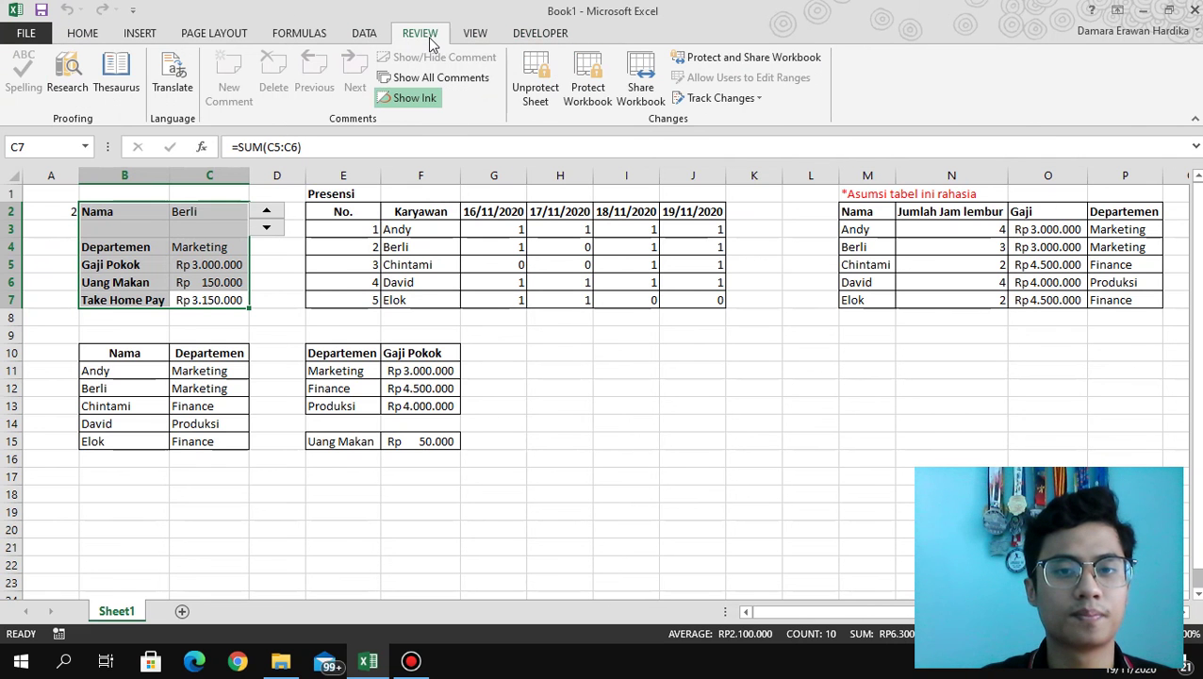
Unprotect the sheet by entering its password.
{"action": "left_click", "coordinate": [534, 94]}
{"action": "type", "text": "12"}
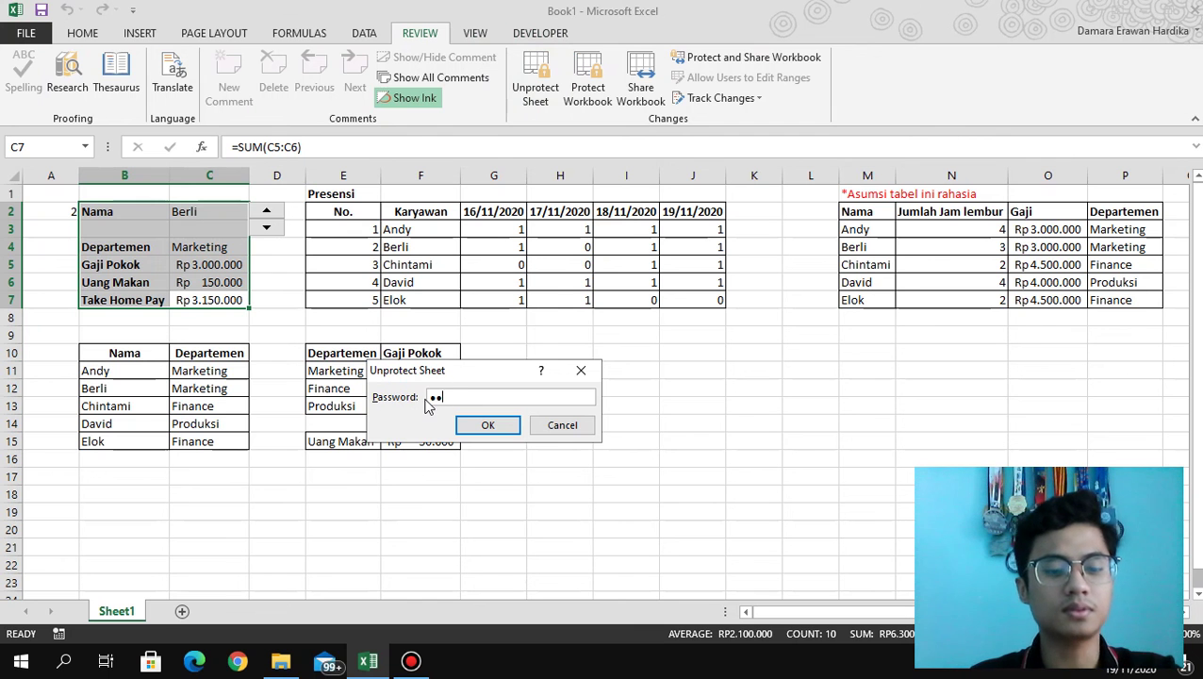
{"action": "type", "text": "345"}
{"action": "key", "text": "Return"}
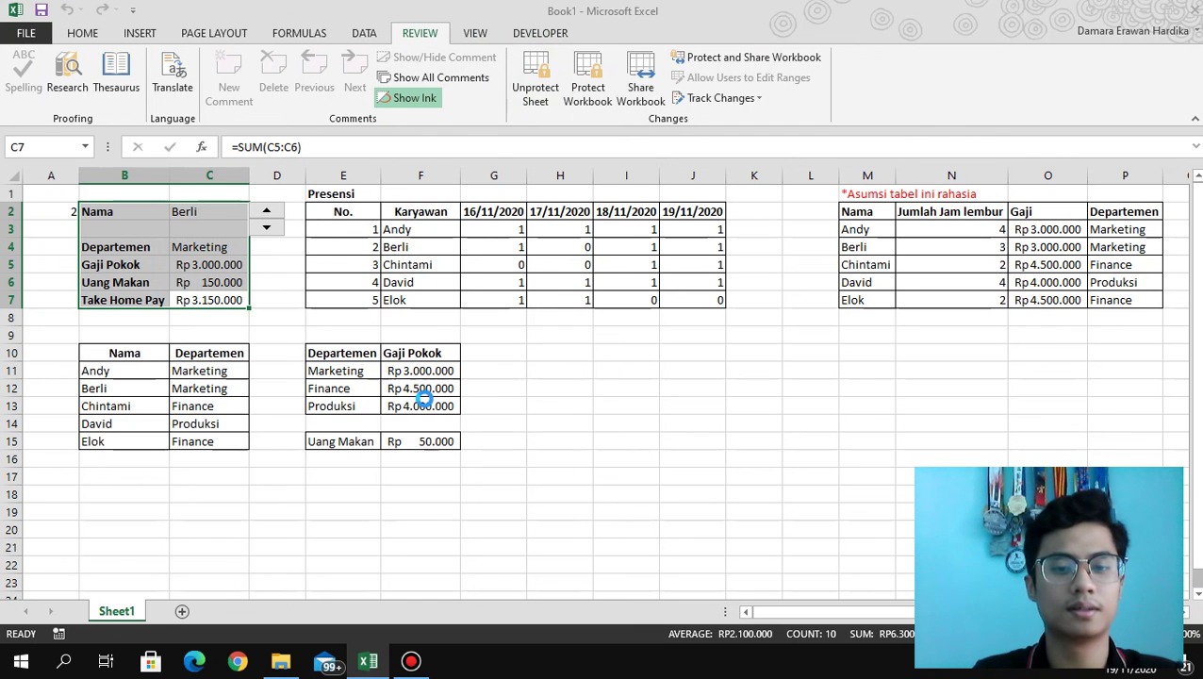
Uncheck Locked and check Hidden in Format Cells Protection for the B2:C7 panel.
{"action": "left_click", "coordinate": [236, 300]}
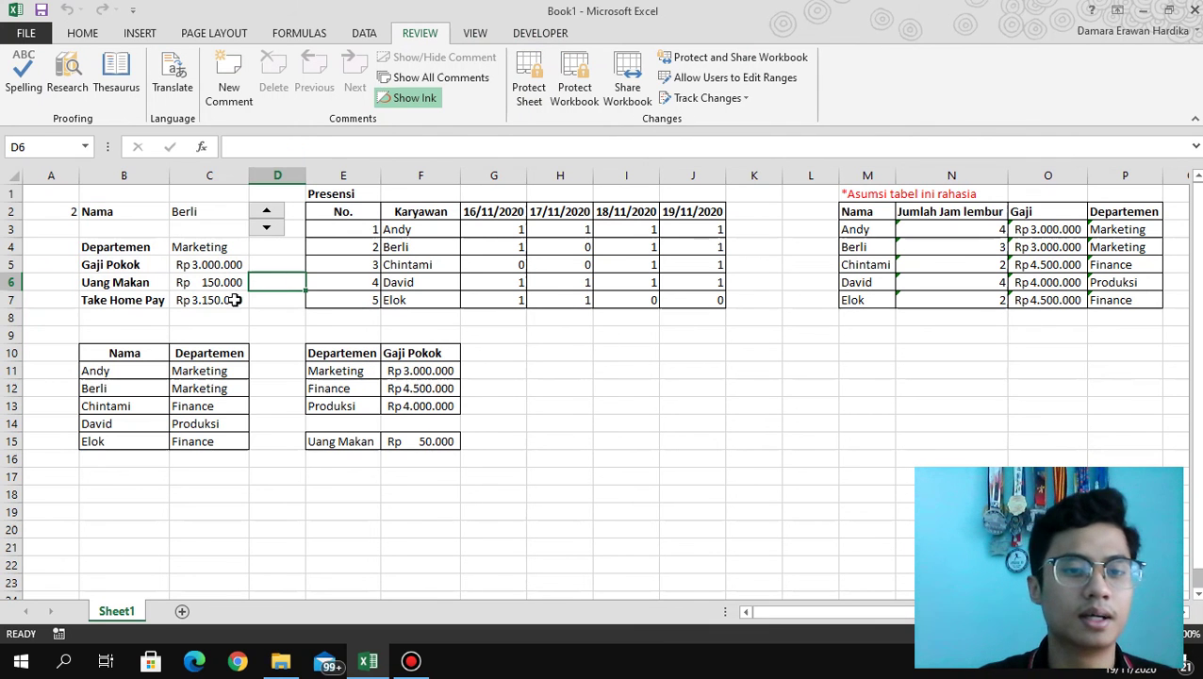
{"action": "left_click_drag", "start_coordinate": [161, 248], "coordinate": [133, 217]}
{"action": "right_click", "coordinate": [134, 216]}
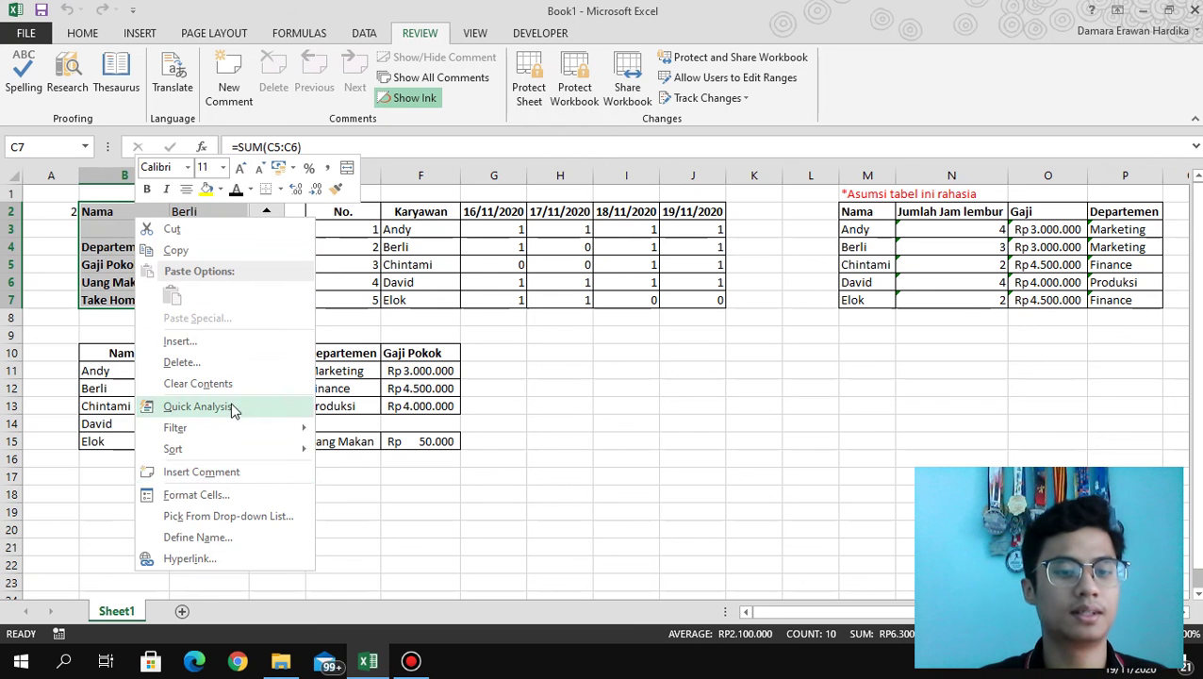
{"action": "left_click", "coordinate": [215, 491]}
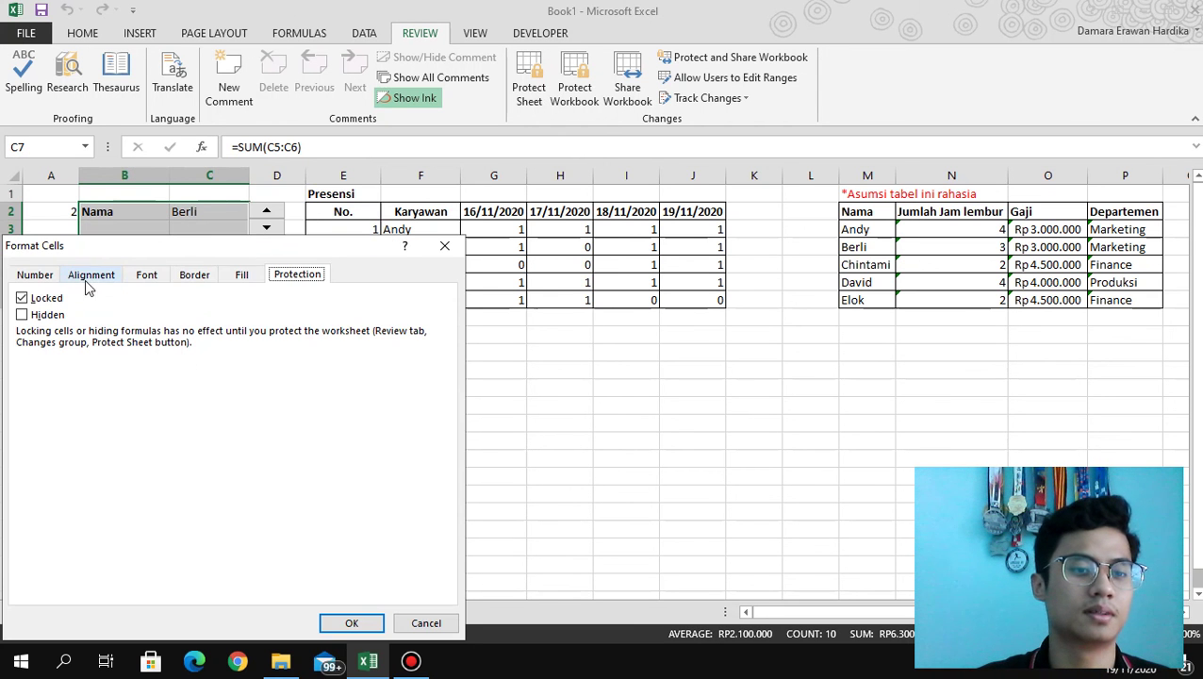
{"action": "left_click", "coordinate": [38, 297]}
{"action": "left_click", "coordinate": [43, 316]}
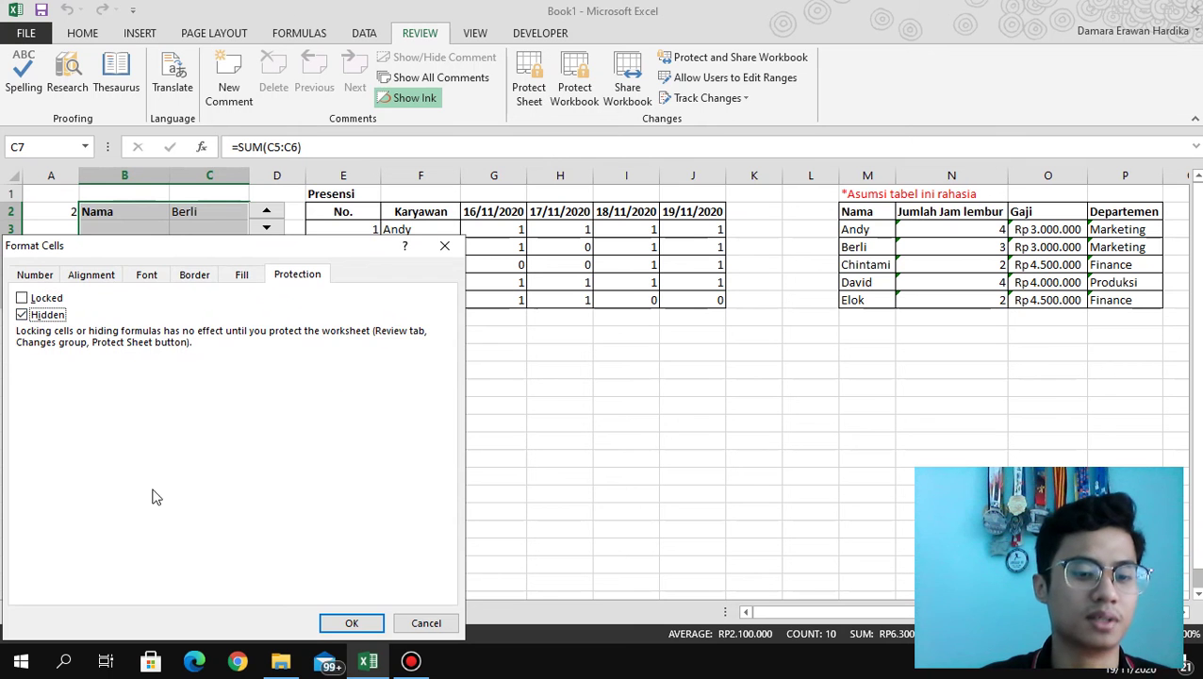
{"action": "left_click", "coordinate": [350, 622]}
{"action": "left_click", "coordinate": [322, 421]}
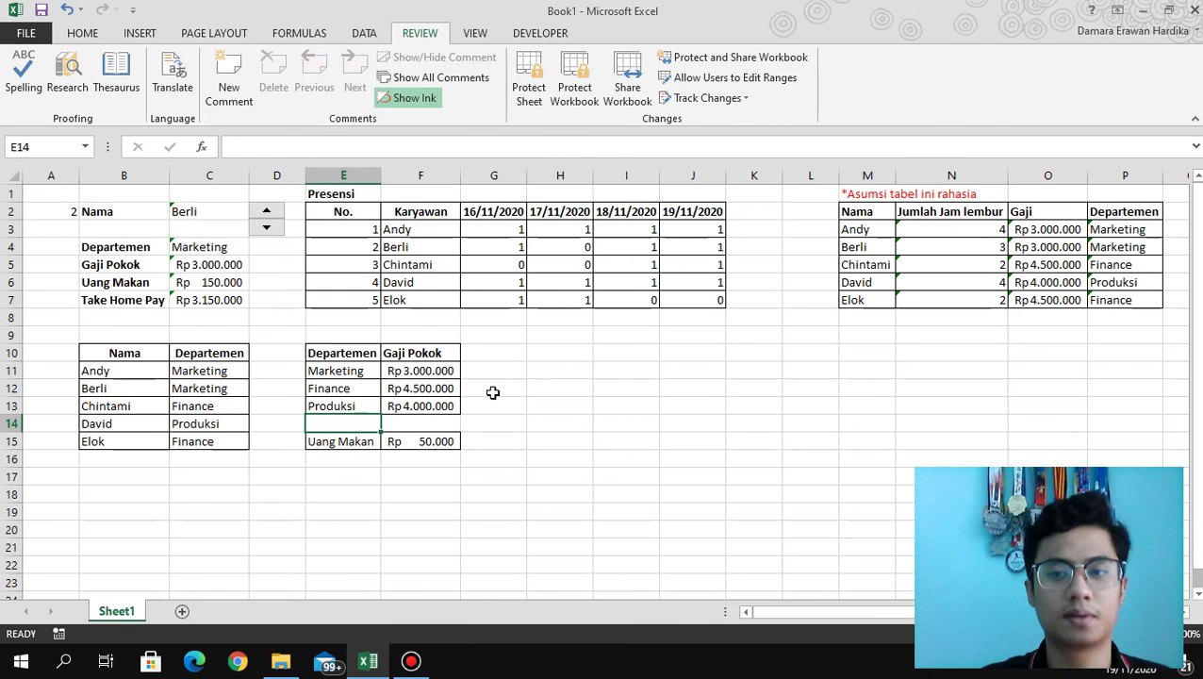
Reapply password protection to Sheet1, then select the department cell C4.
{"action": "left_click", "coordinate": [528, 76]}
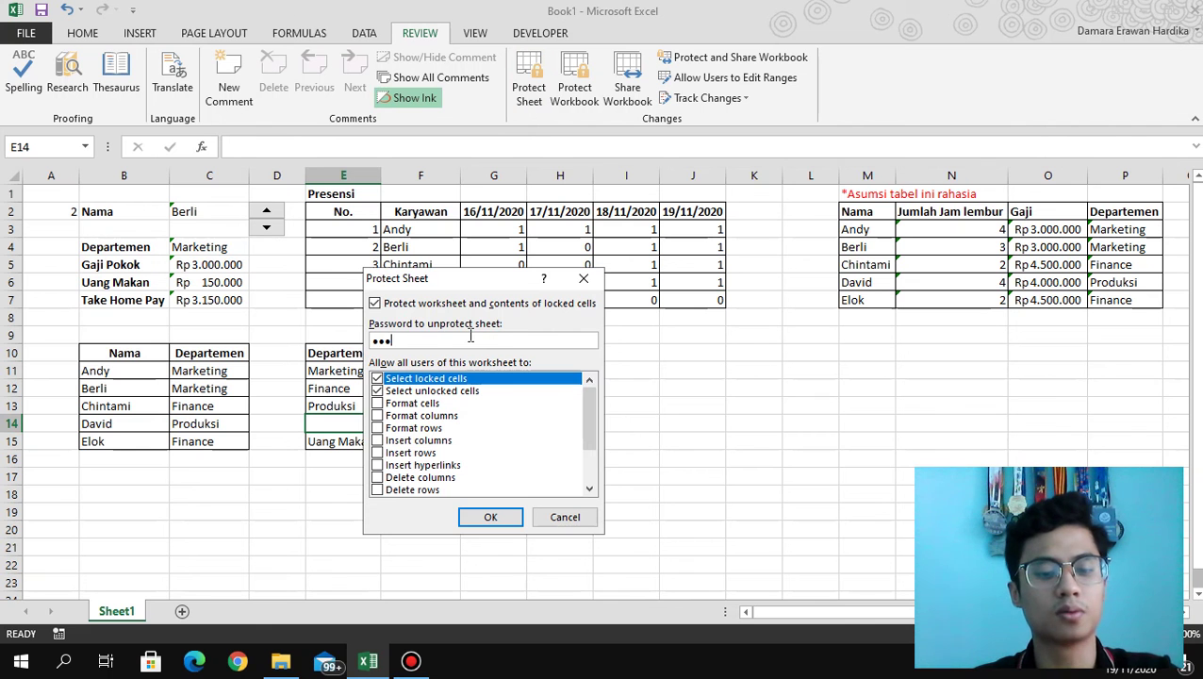
{"action": "key", "text": "Return"}
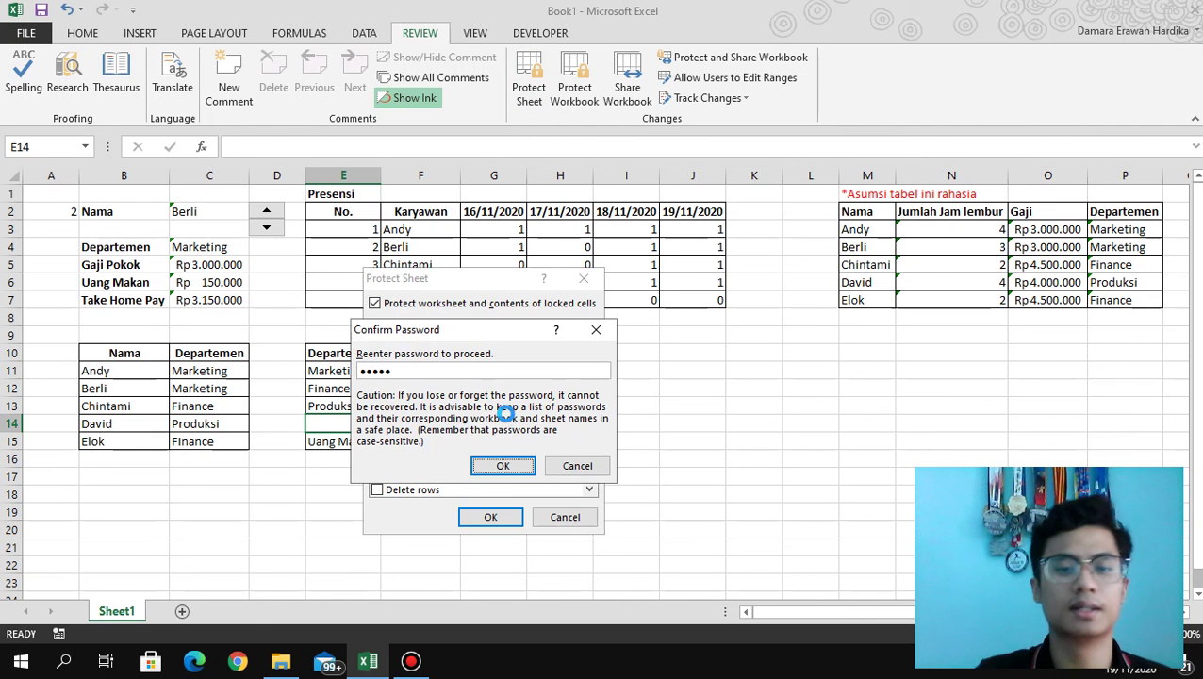
{"action": "key", "text": "Return"}
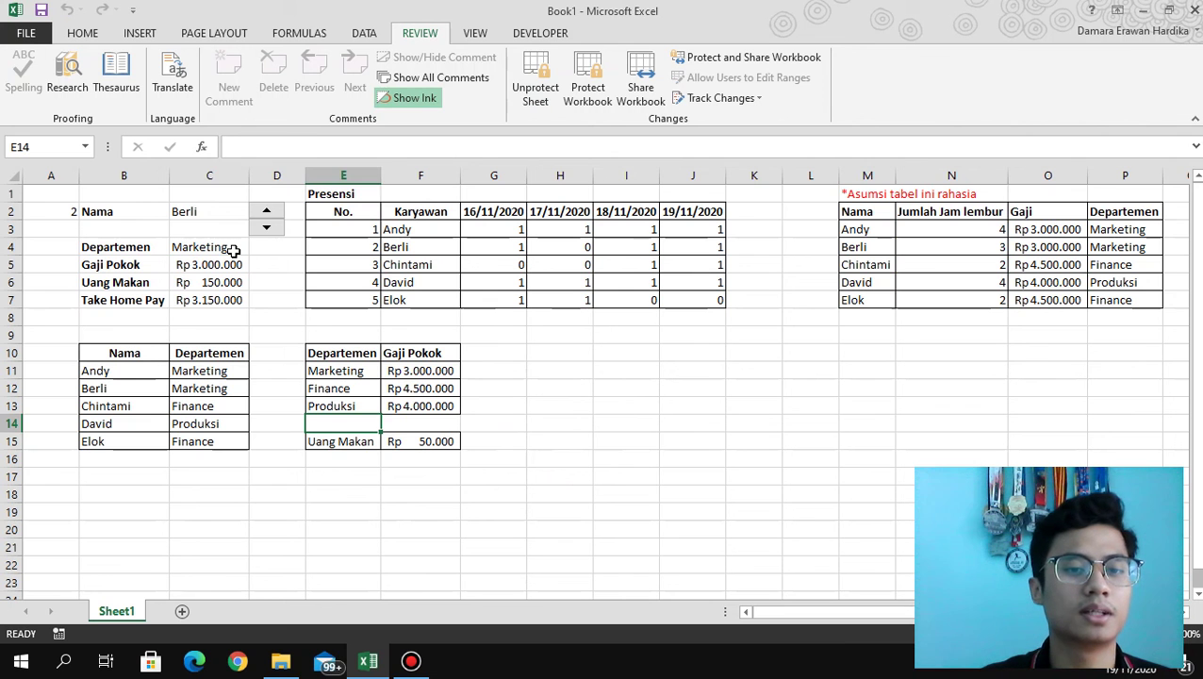
{"action": "left_click", "coordinate": [234, 248]}
Try the spinner from the panel and dismiss the protected-sheet warning it triggers.
{"action": "key", "text": "Down"}
{"action": "key", "text": "Down"}
{"action": "key", "text": "Down"}
{"action": "key", "text": "Up"}
{"action": "key", "text": "Up"}
{"action": "key", "text": "Up"}
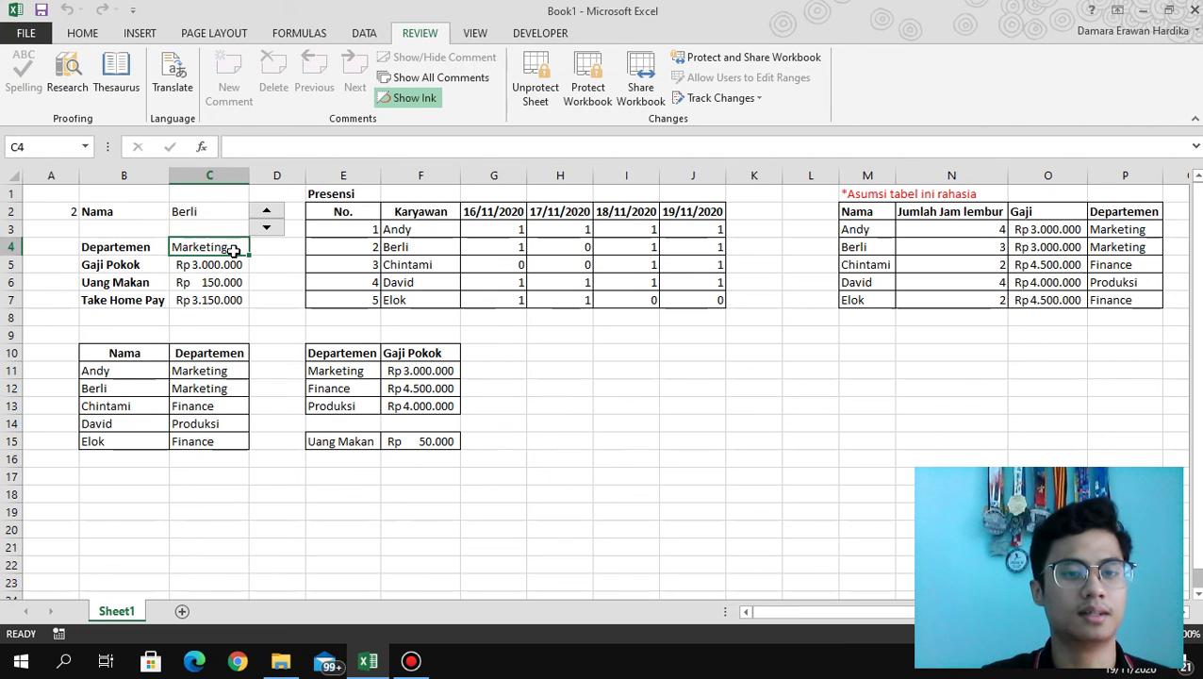
{"action": "key", "text": "Up"}
{"action": "key", "text": "Up"}
{"action": "left_click", "coordinate": [266, 227]}
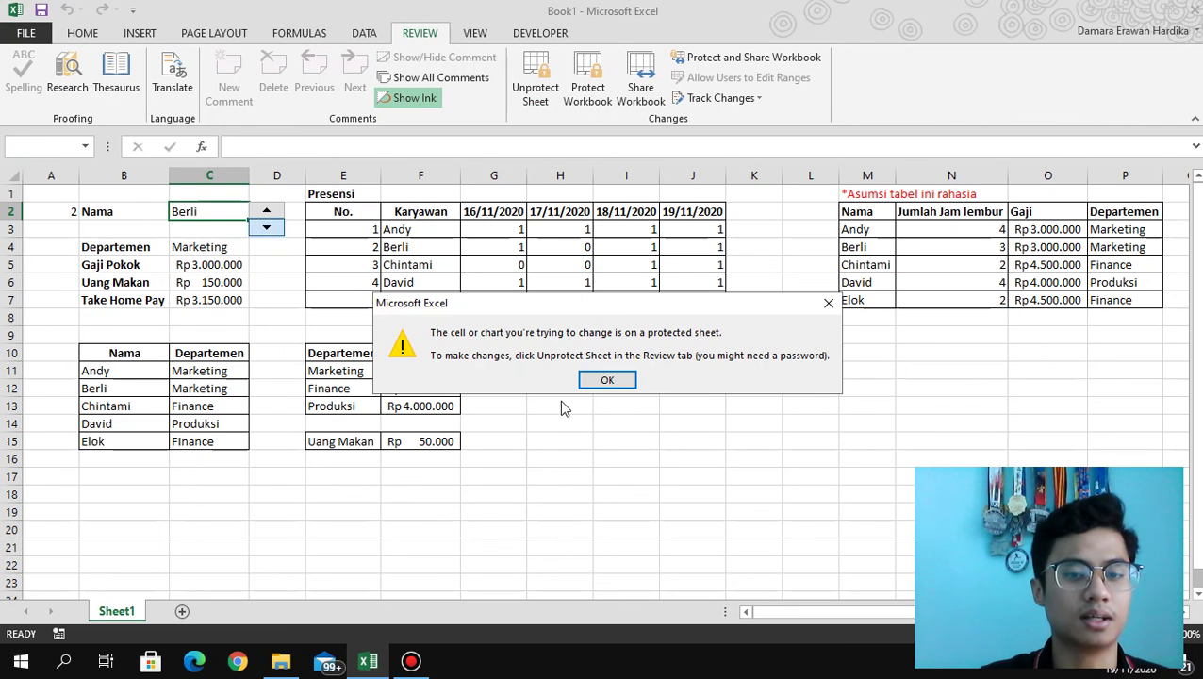
{"action": "left_click", "coordinate": [591, 379]}
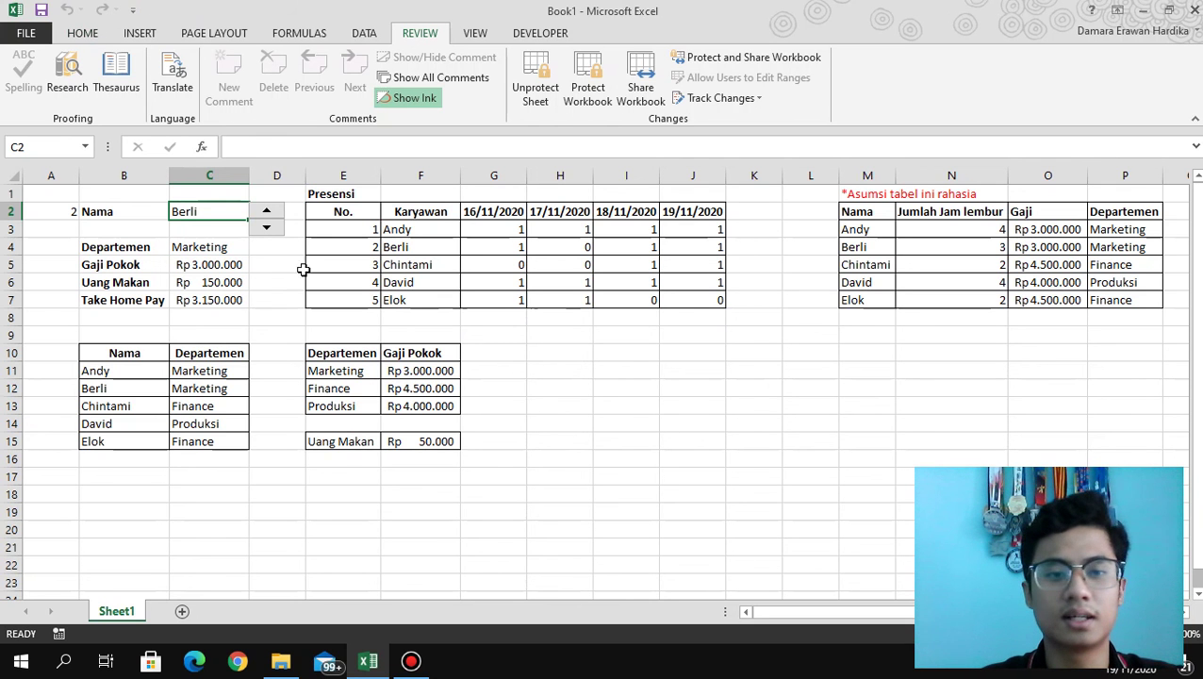
Select C6 and the salary table, then retry the spinner up and down, dismissing both warnings.
{"action": "left_click", "coordinate": [226, 281]}
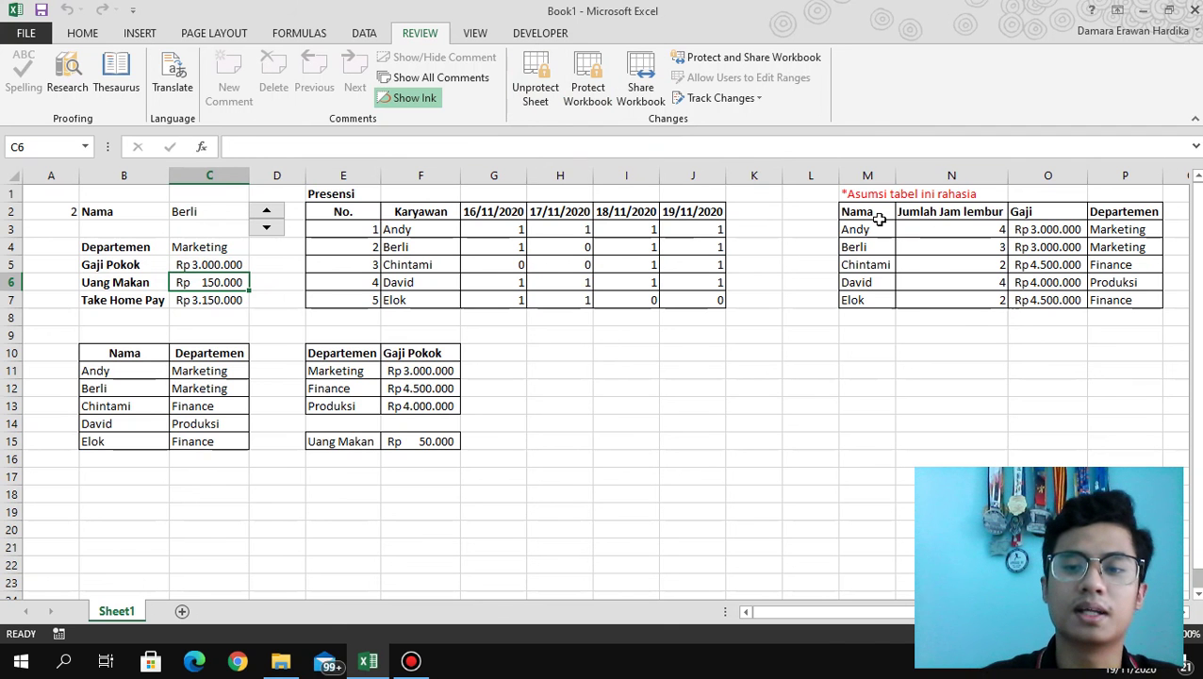
{"action": "left_click_drag", "start_coordinate": [872, 213], "coordinate": [1043, 300]}
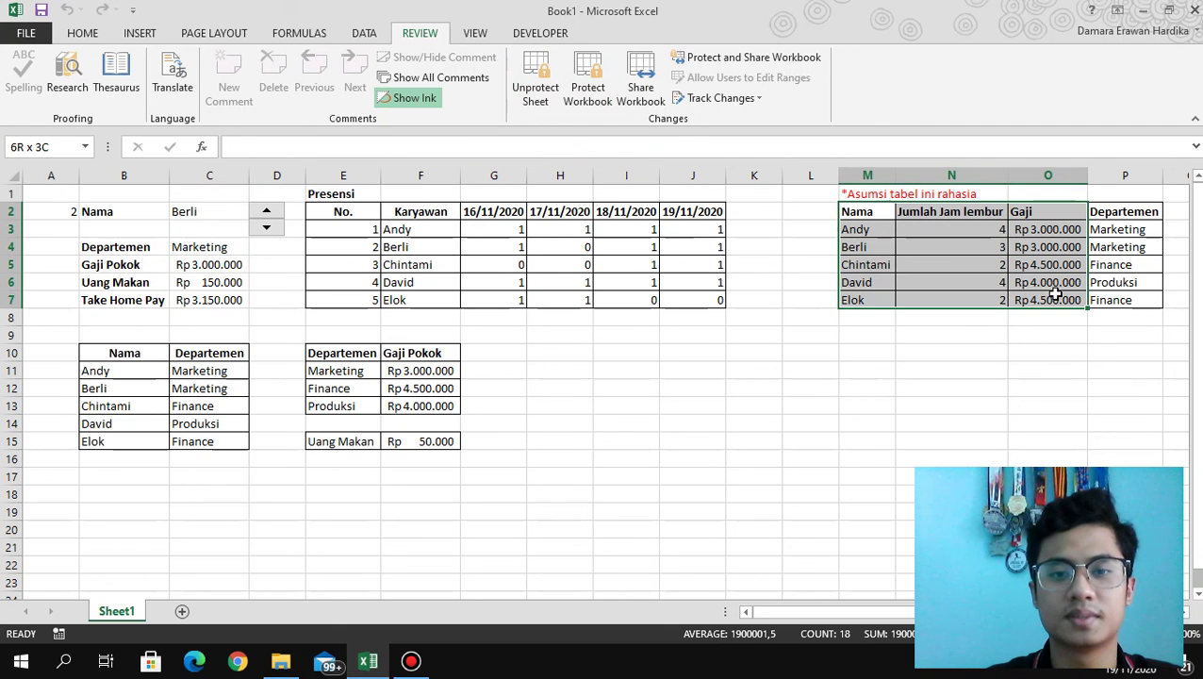
{"action": "left_click_drag", "start_coordinate": [234, 300], "coordinate": [143, 209]}
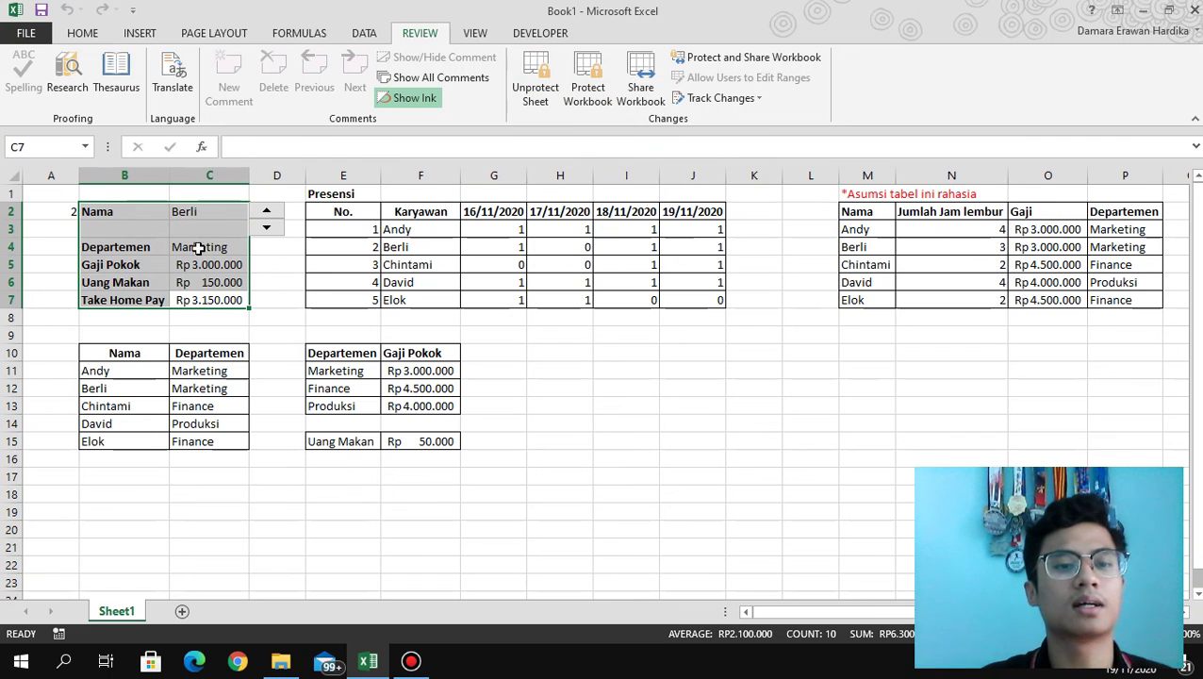
{"action": "left_click", "coordinate": [279, 282]}
{"action": "left_click", "coordinate": [188, 282]}
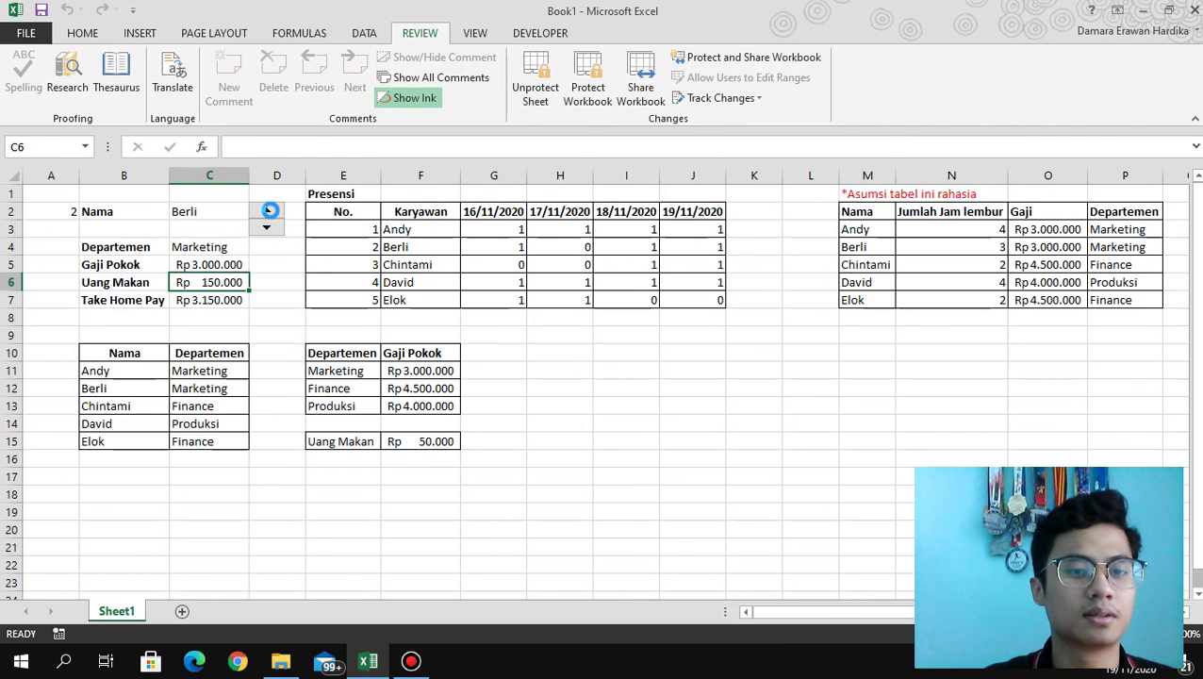
{"action": "left_click", "coordinate": [271, 213]}
{"action": "left_click", "coordinate": [603, 380]}
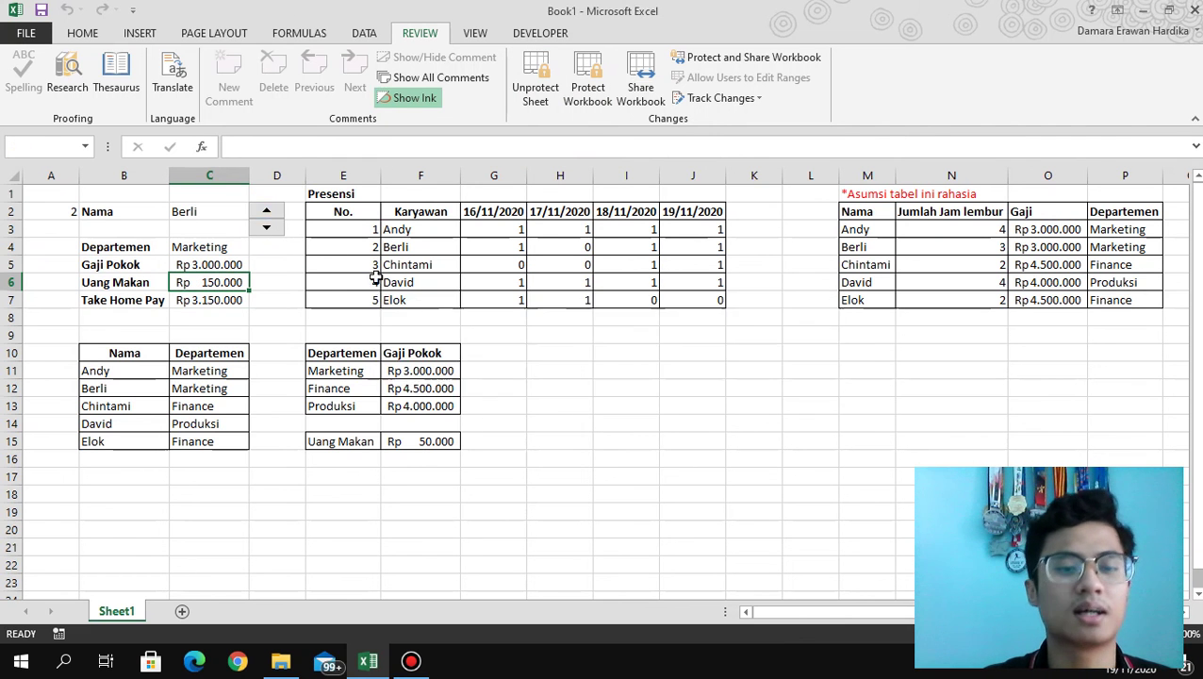
{"action": "left_click", "coordinate": [267, 230]}
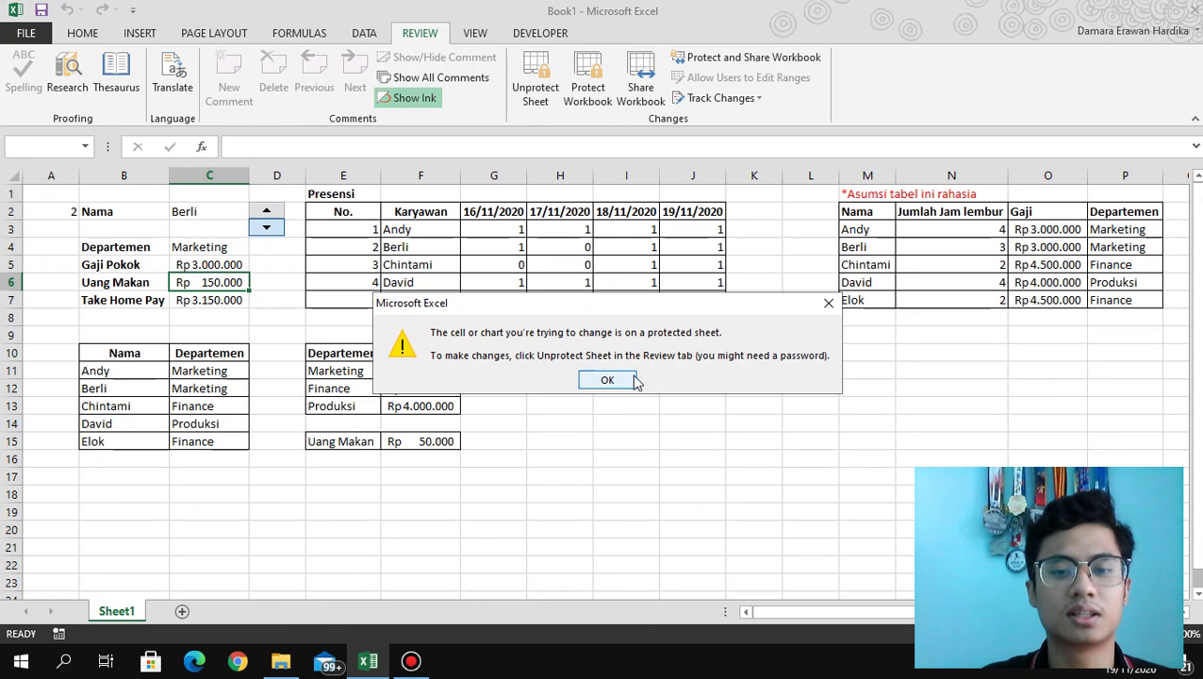
{"action": "left_click", "coordinate": [606, 379]}
Select panel label cells, then start Unprotect Sheet and enter the password.
{"action": "mouse_move", "coordinate": [91, 211]}
{"action": "left_mouse_down"}
{"action": "mouse_move", "coordinate": [207, 319]}
{"action": "mouse_move", "coordinate": [102, 226]}
{"action": "left_mouse_up"}
{"action": "left_click", "coordinate": [228, 300]}
{"action": "left_click", "coordinate": [102, 213]}
{"action": "left_click", "coordinate": [147, 251]}
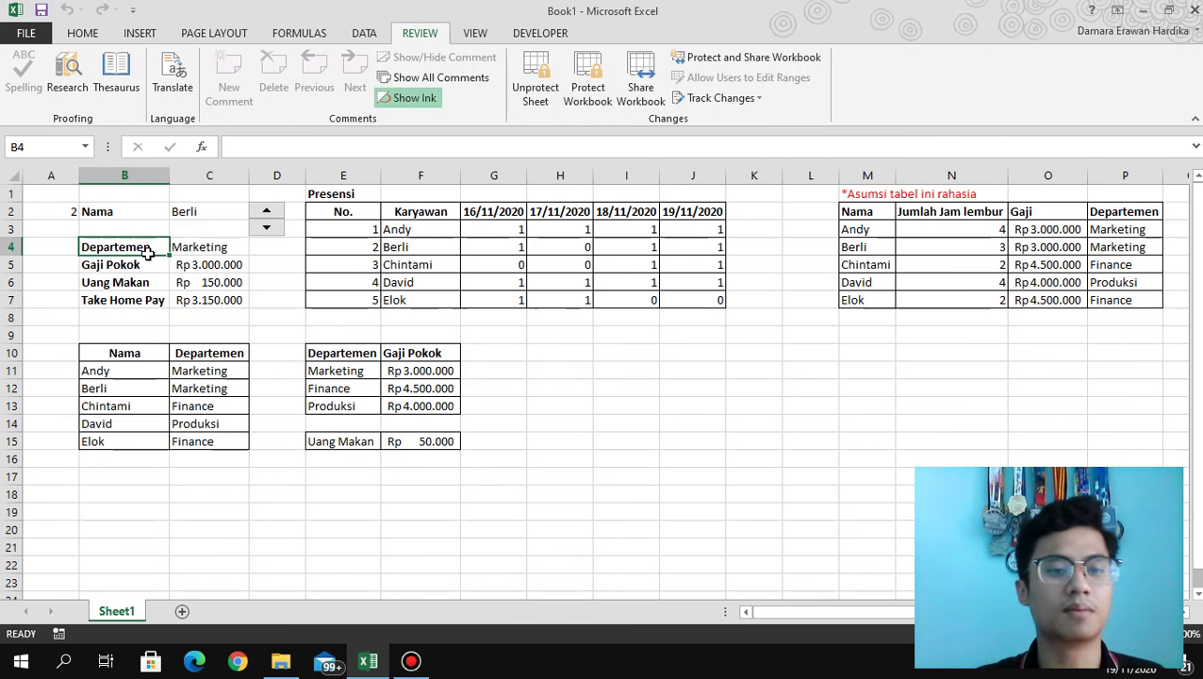
{"action": "right_click", "coordinate": [149, 255]}
{"action": "left_click", "coordinate": [474, 397]}
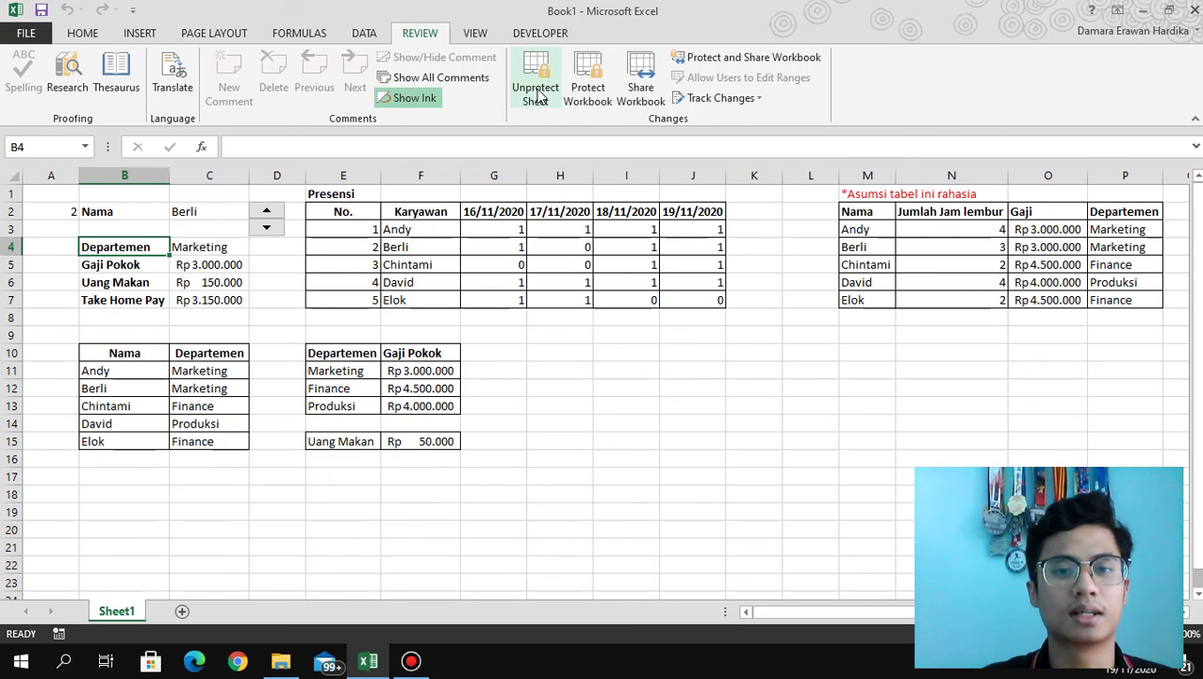
{"action": "left_click", "coordinate": [534, 87]}
{"action": "type", "text": "1"}
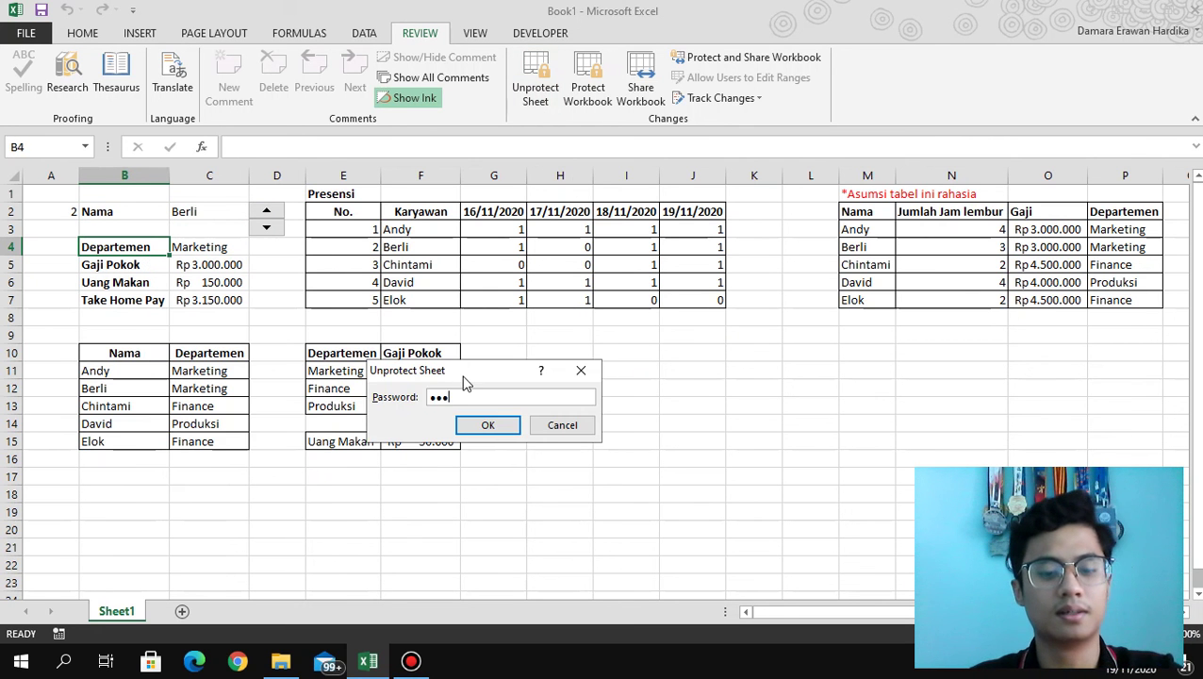
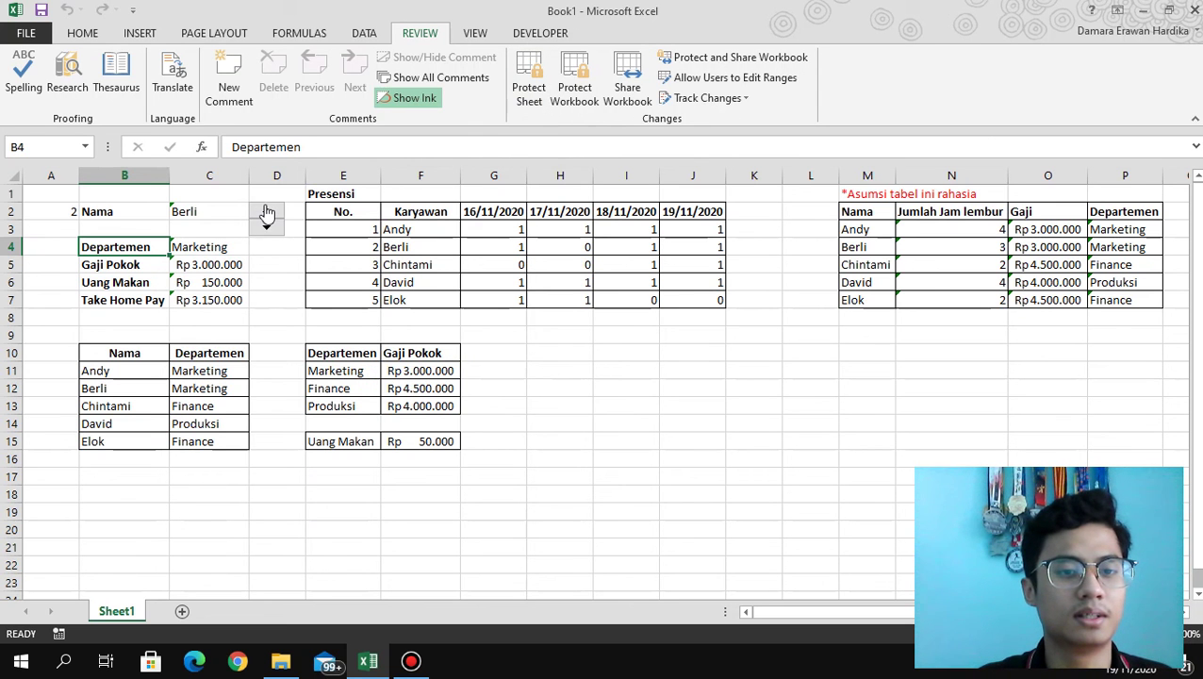
Use the spinner to step A2 from 2 to 4, passing Chintami to show David's record.
{"action": "left_click", "coordinate": [267, 213]}
{"action": "left_click", "coordinate": [267, 213]}
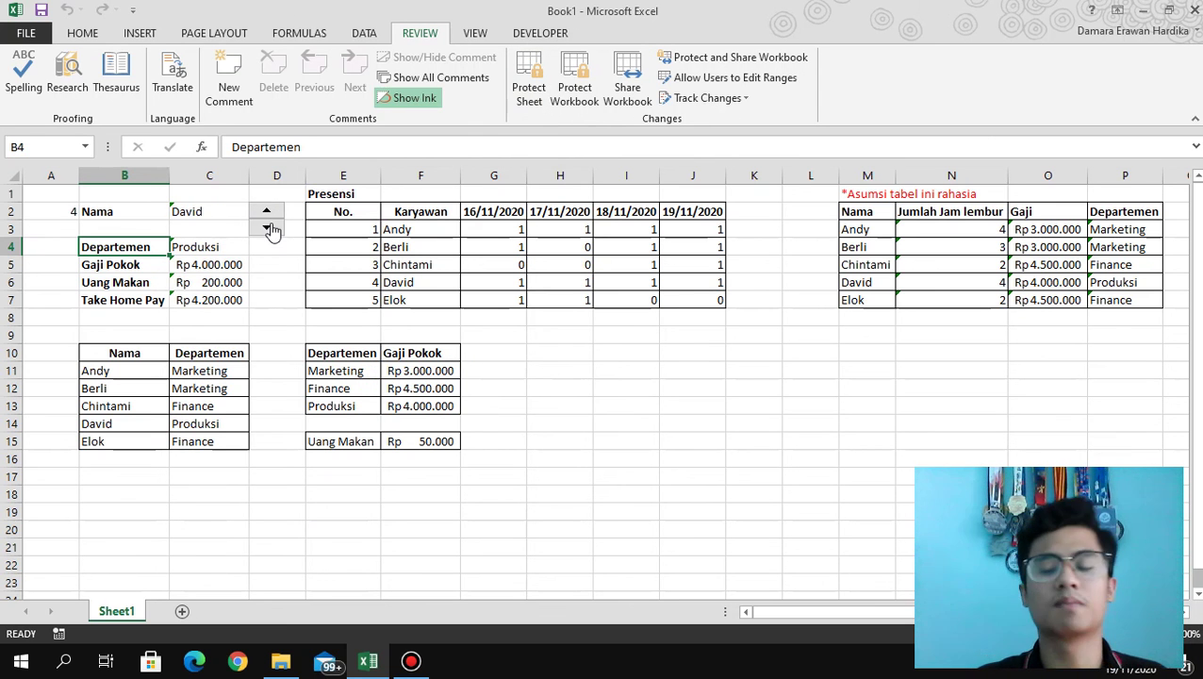